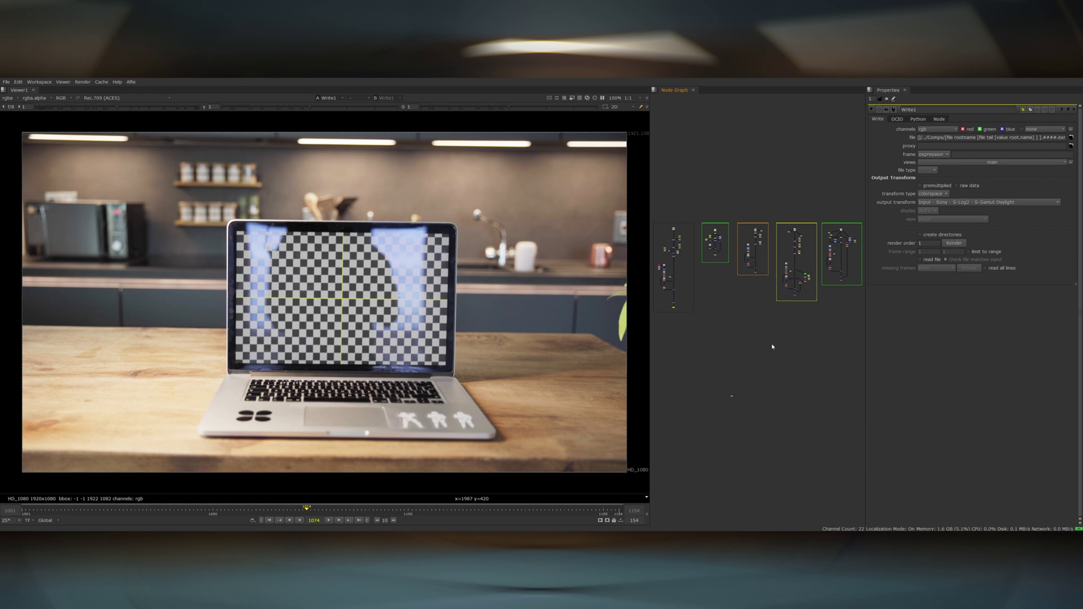
View the source footage of the black screen and green screen laptop setups.
scroll(761, 260, up, 6)
middle_drag(714, 248, 812, 292)
click(699, 233)
key(1)
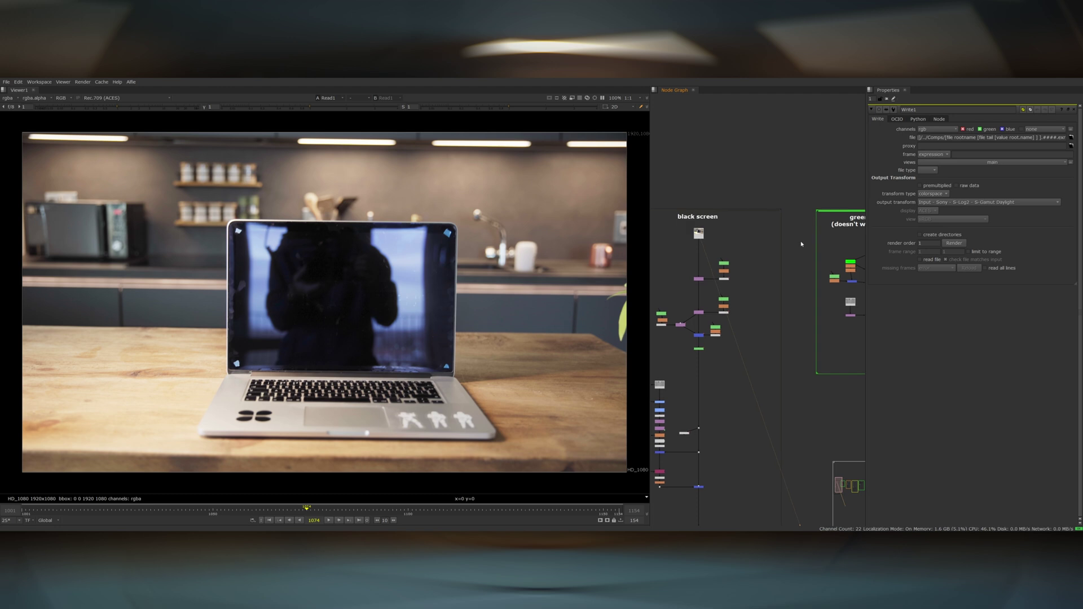
middle_drag(801, 245, 681, 270)
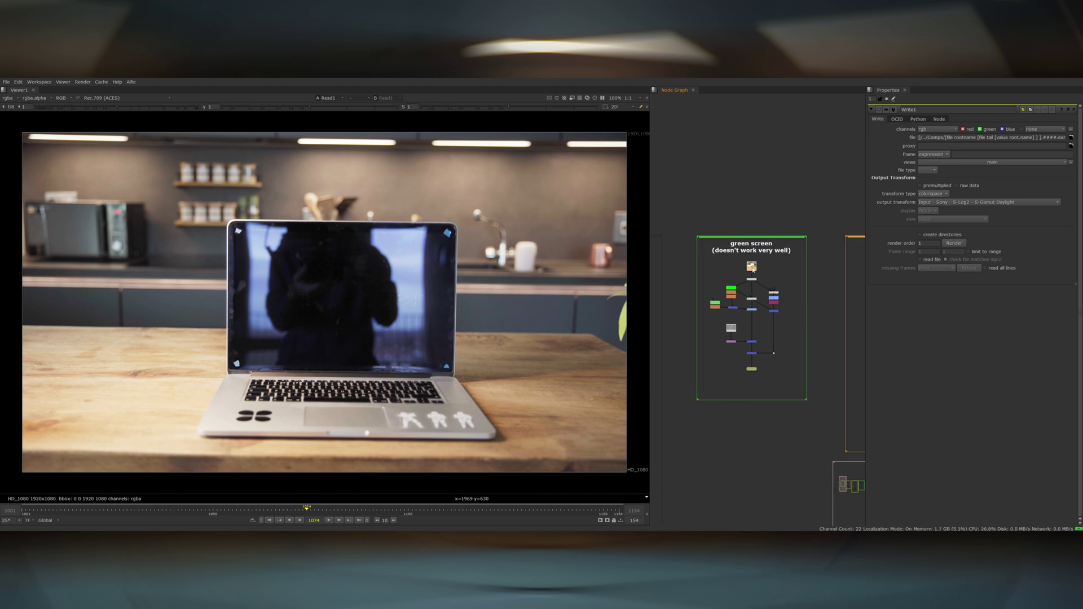
key(1)
middle_drag(835, 280, 650, 305)
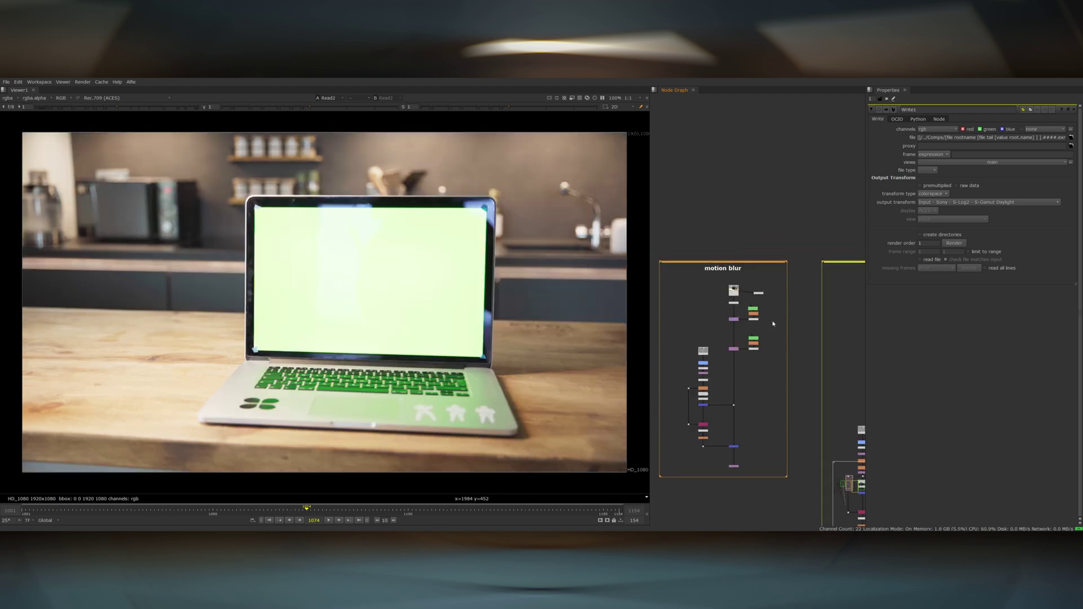
Review the touch screen and green touch screen footage by scrubbing through both shots.
key(3)
drag(217, 515, 138, 514)
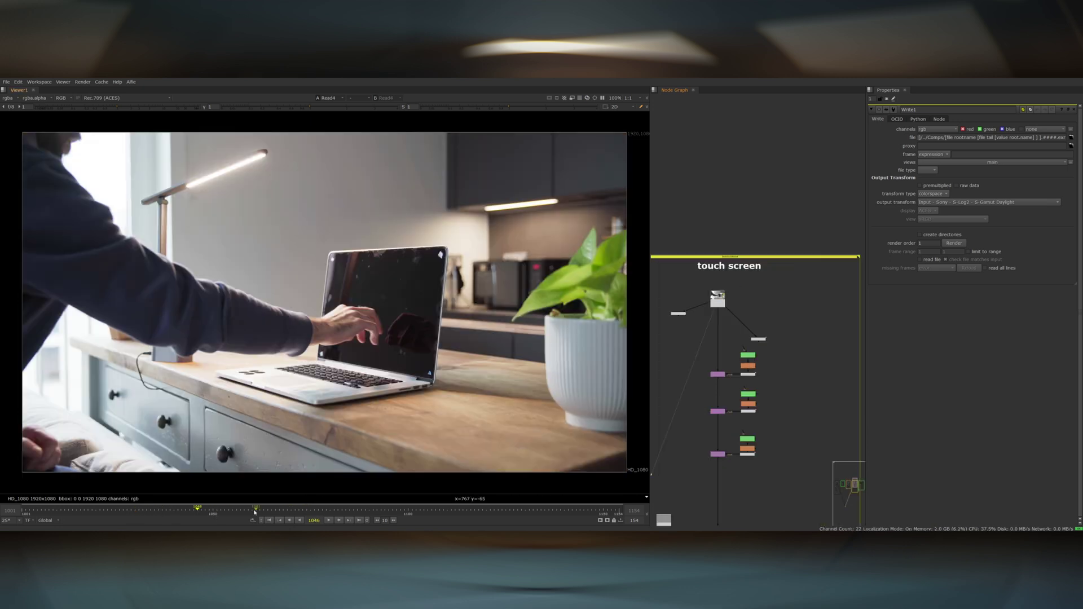
drag(254, 514, 314, 514)
middle_drag(829, 338, 659, 335)
middle_drag(757, 319, 643, 321)
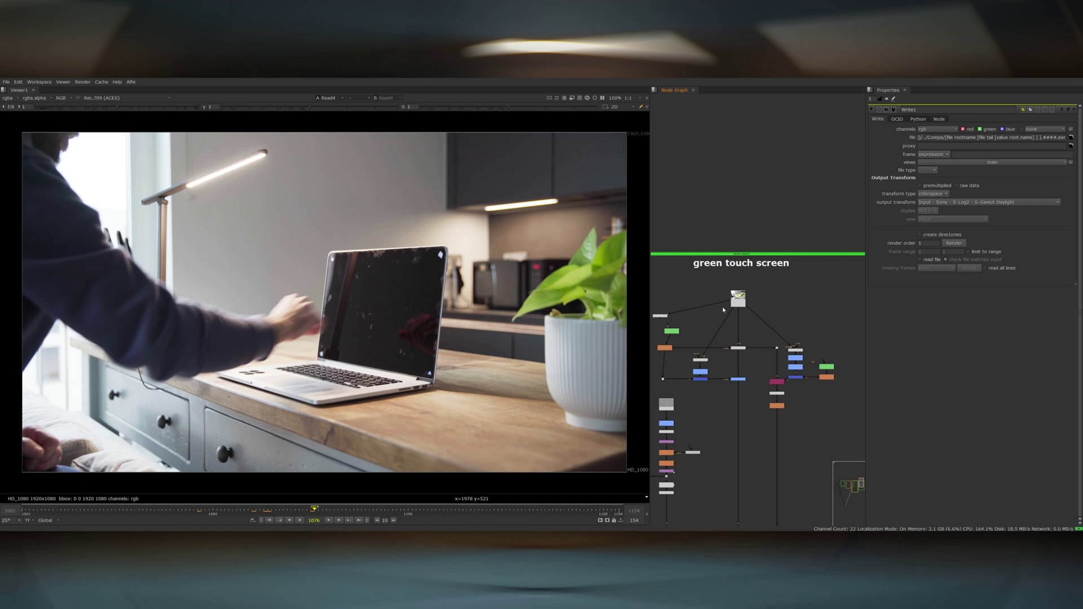
key(5)
drag(324, 514, 400, 512)
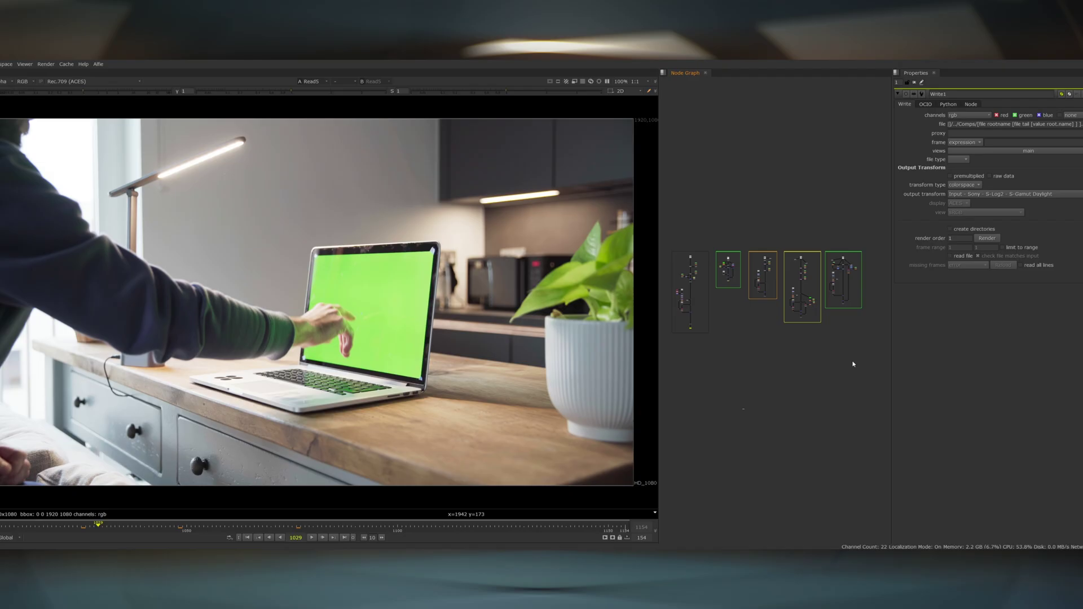
Return to the black screen setup and play through its source footage.
scroll(726, 348, up, 2)
scroll(751, 352, down, 2)
drag(676, 248, 893, 364)
middle_drag(764, 349, 813, 361)
click(734, 357)
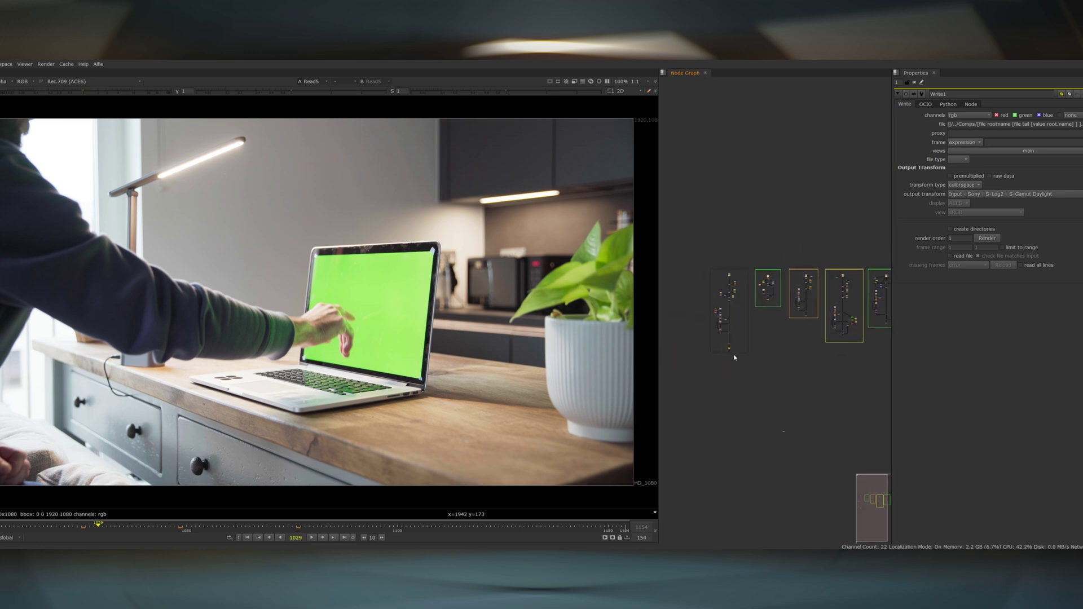
scroll(735, 357, up, 5)
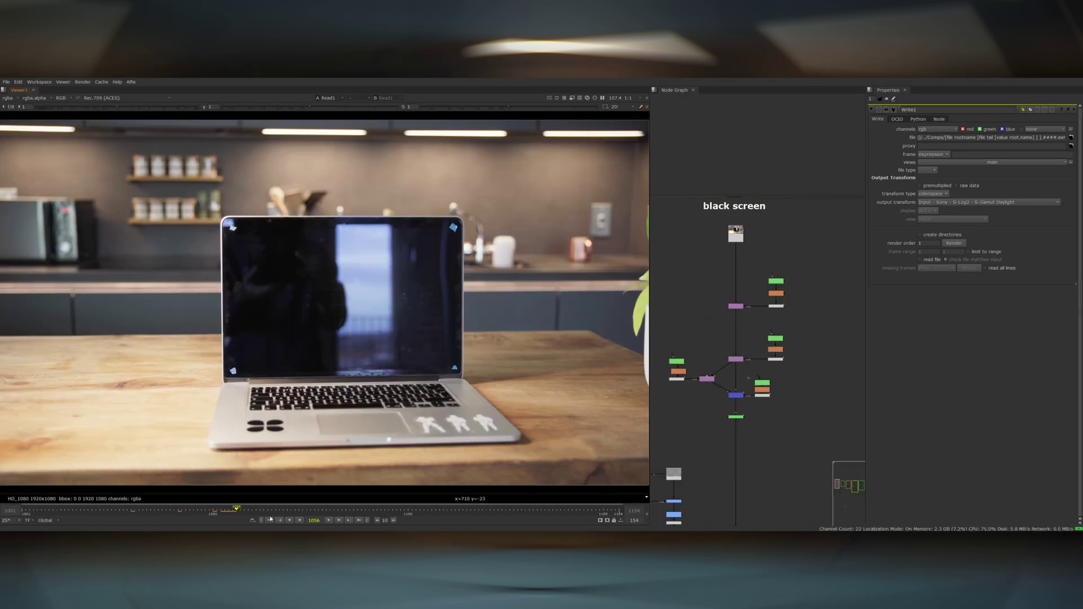
drag(276, 510, 285, 512)
key(l)
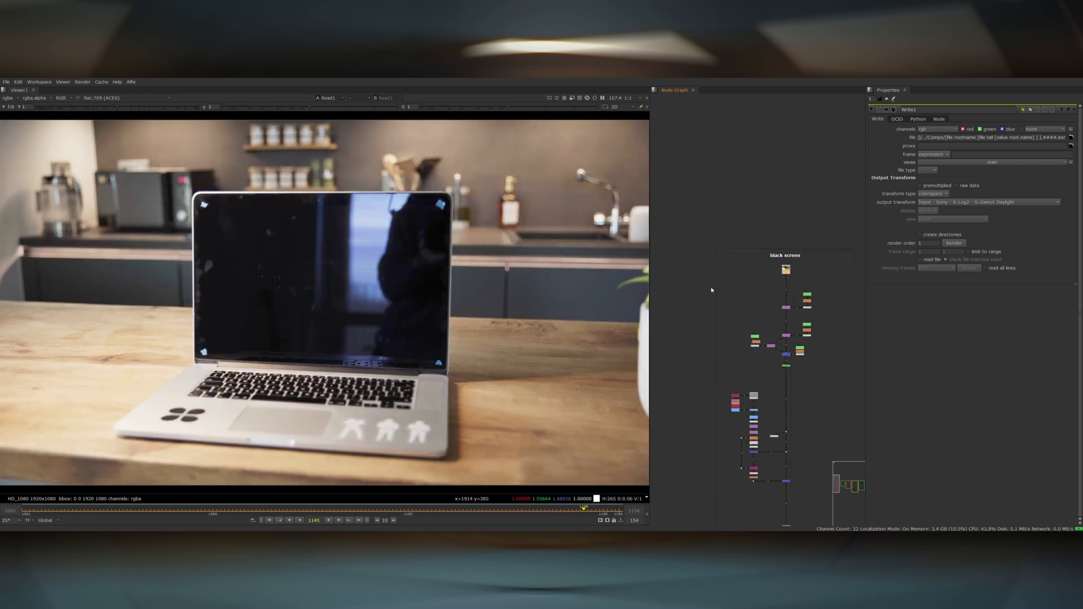
Examine the laptop screen and its corner tracking markers in the isolated black screen plate.
middle_drag(712, 290, 829, 284)
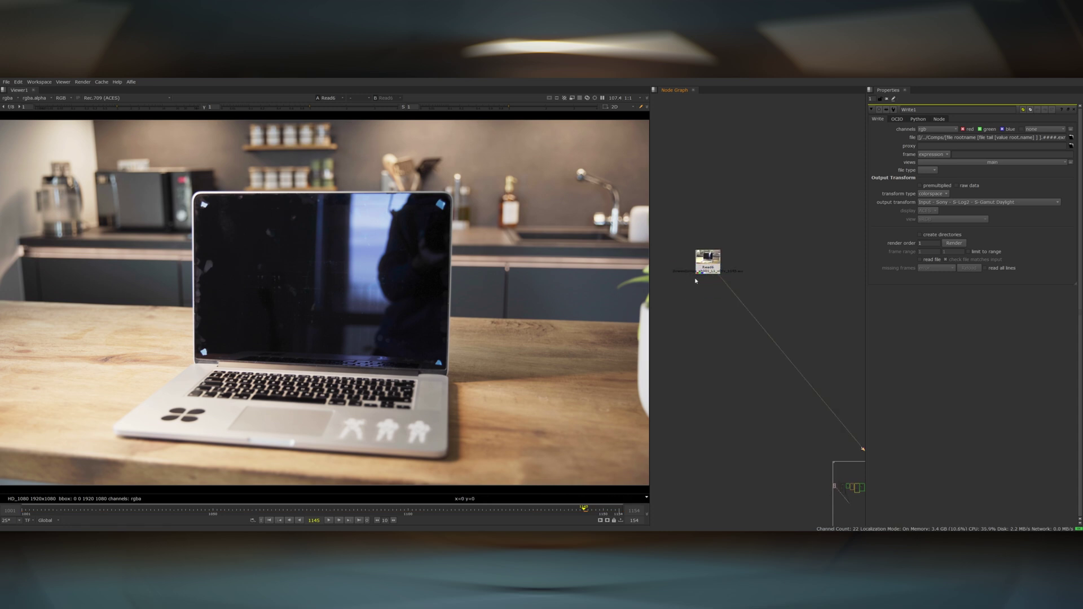
middle_drag(696, 280, 782, 289)
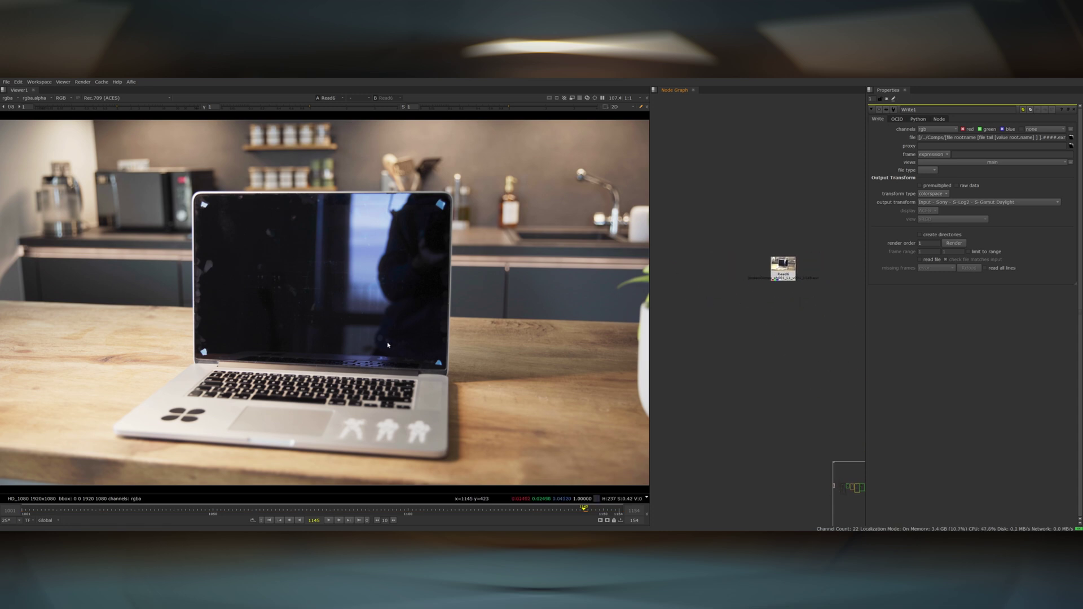
scroll(388, 346, up, 4)
middle_drag(381, 290, 445, 331)
scroll(492, 353, down, 3)
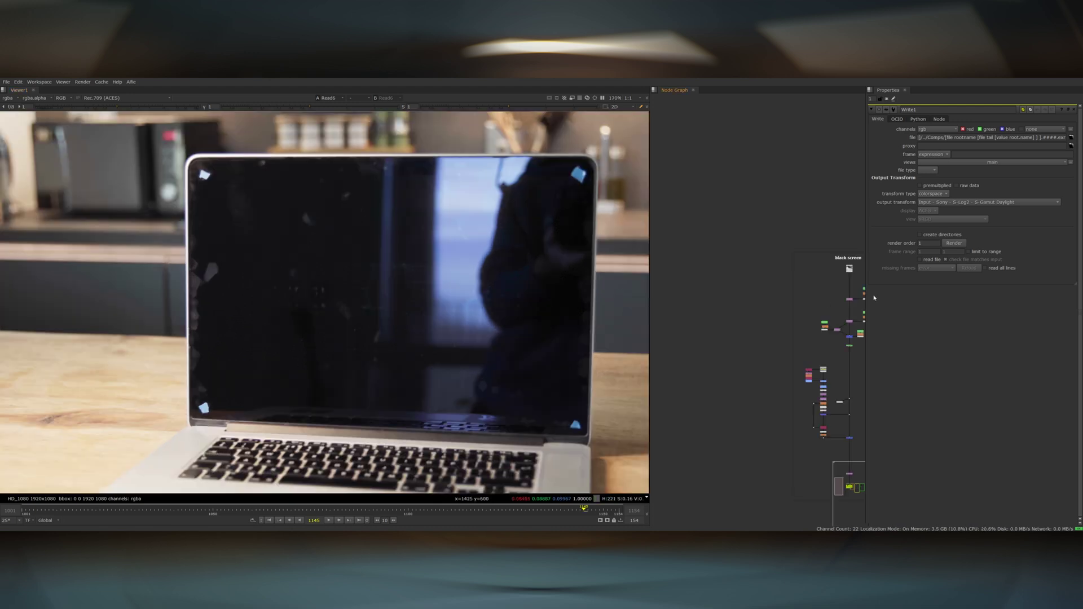
middle_drag(819, 406, 750, 366)
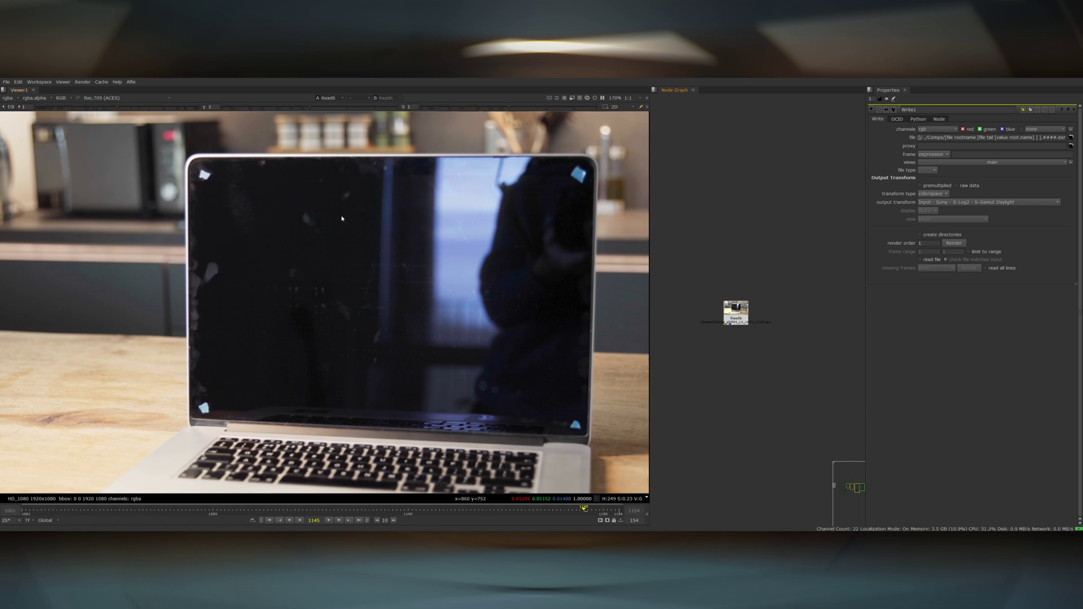
Add a Tracker node to the black screen plate and track the four corner markers of the laptop screen.
key(Tab)
text(tracker)
key(Return)
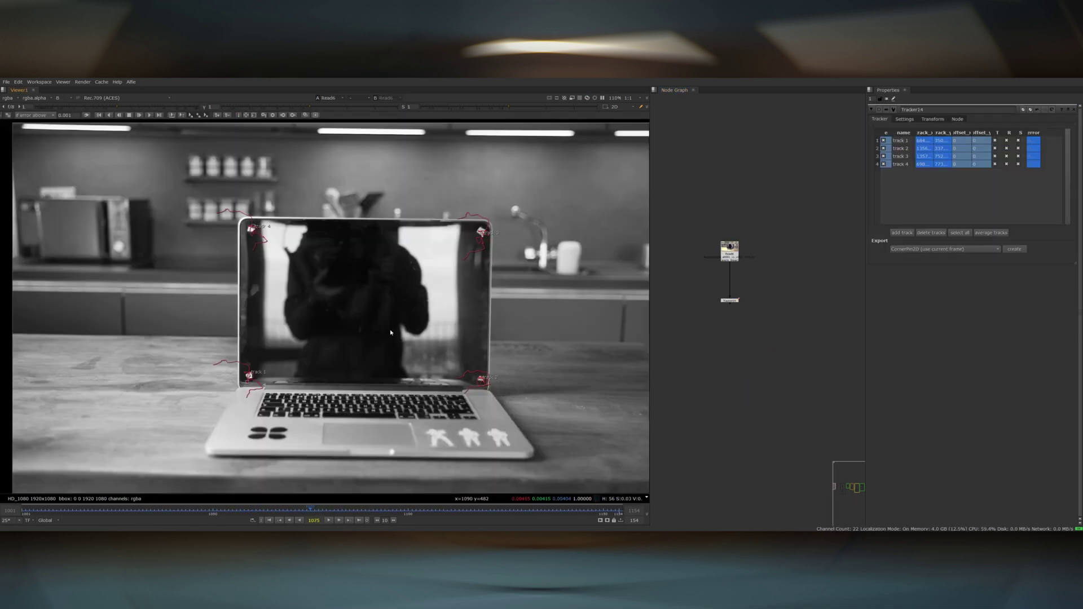
scroll(435, 339, up, 2)
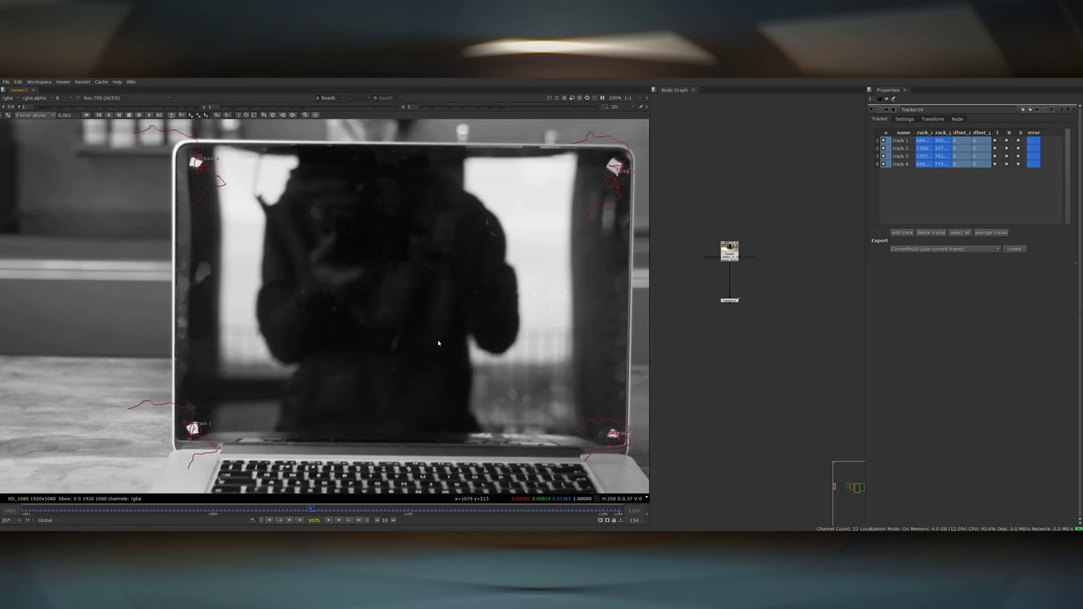
scroll(390, 373, down, 2)
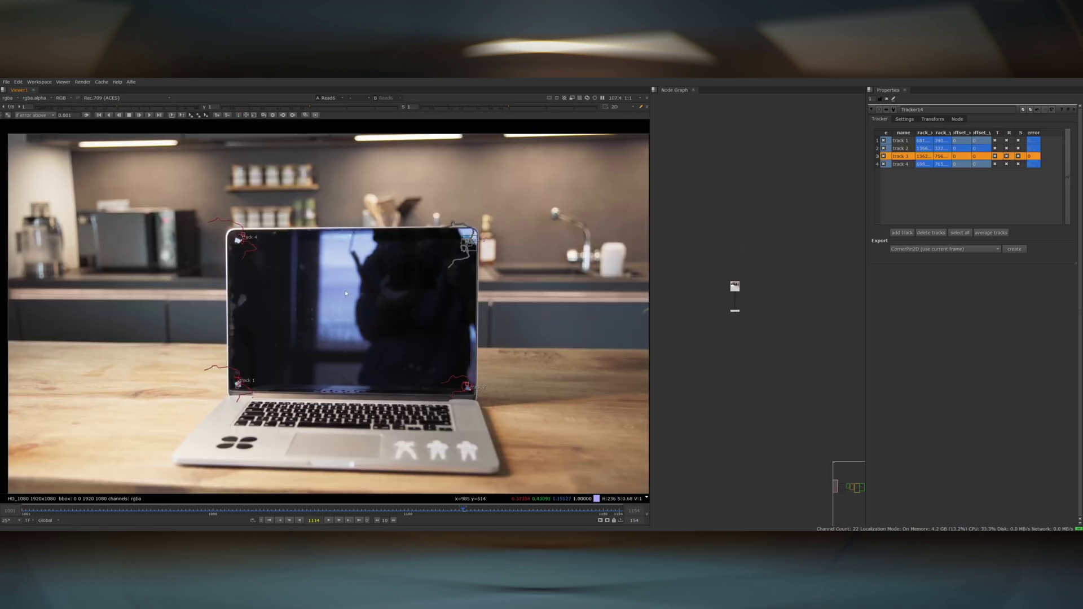
scroll(344, 290, up, 3)
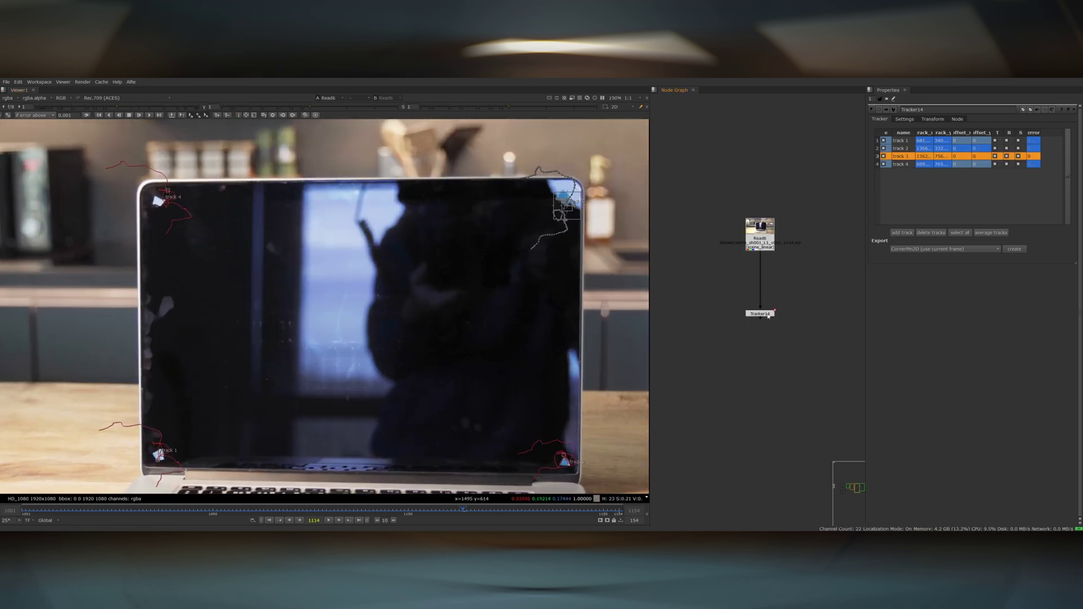
Set the Tracker aside, unconnected, and add a Transform node directly below the plate's Read node.
middle_drag(817, 312, 773, 316)
key(Tab)
text(t)
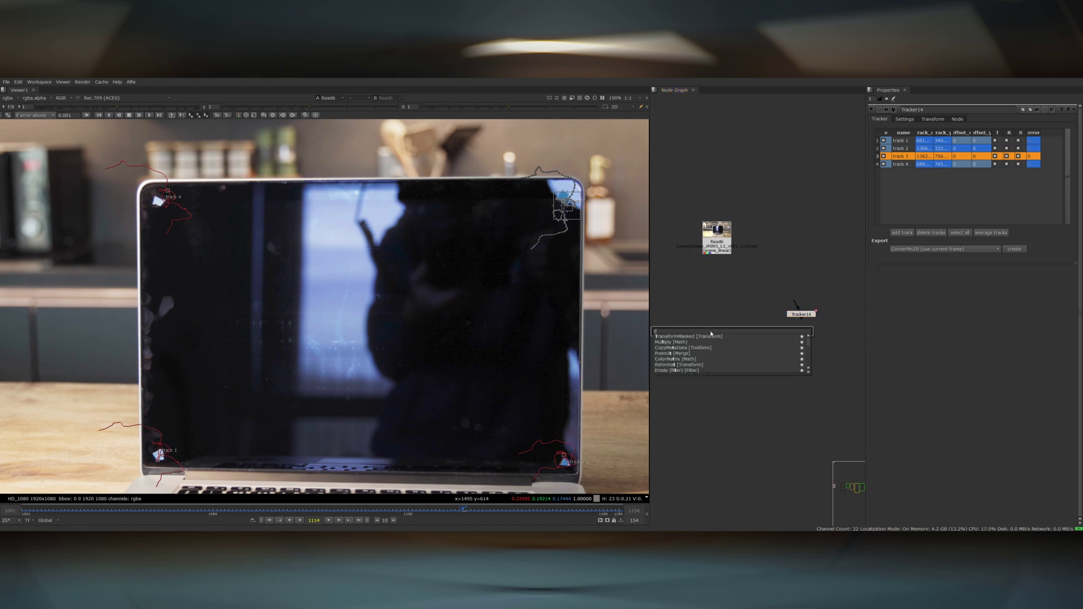
click(718, 341)
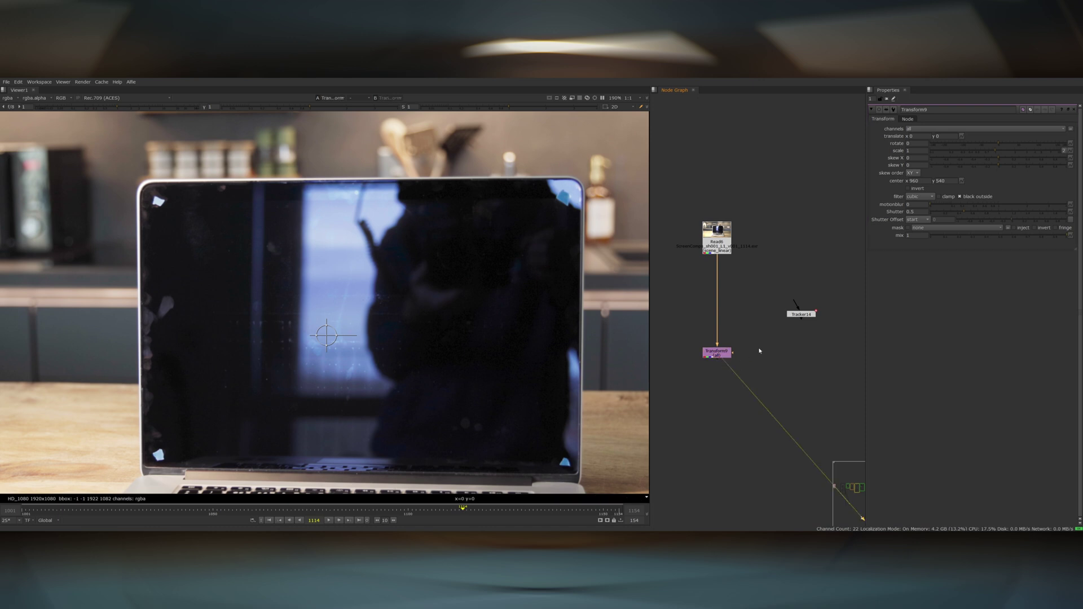
Add a Roto node and draw a closed shape around the marker in the laptop screen's lower-right corner.
key(o)
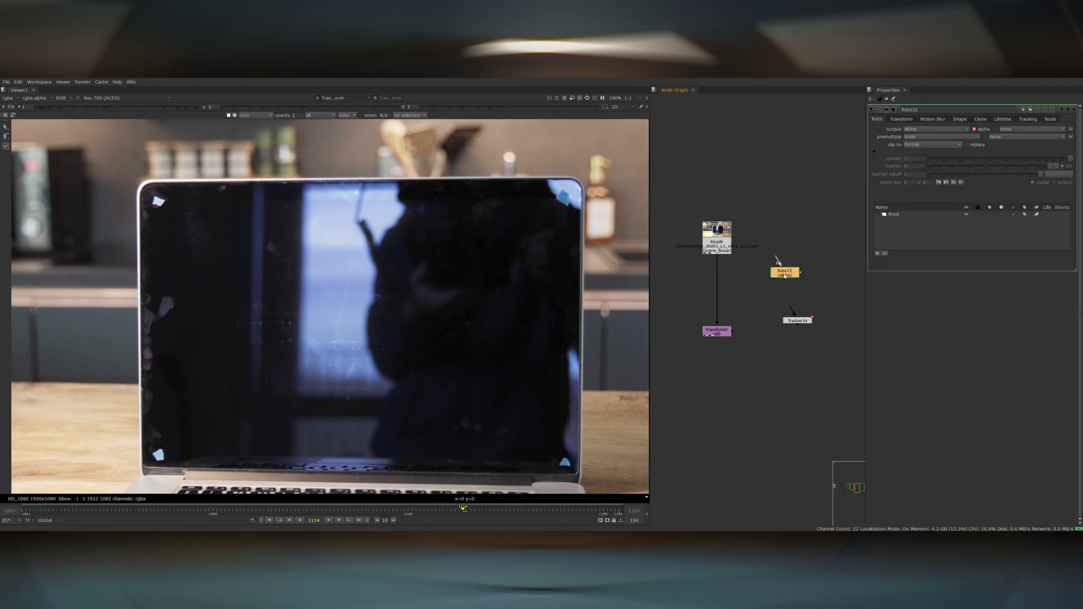
scroll(564, 452, up, 6)
click(554, 317)
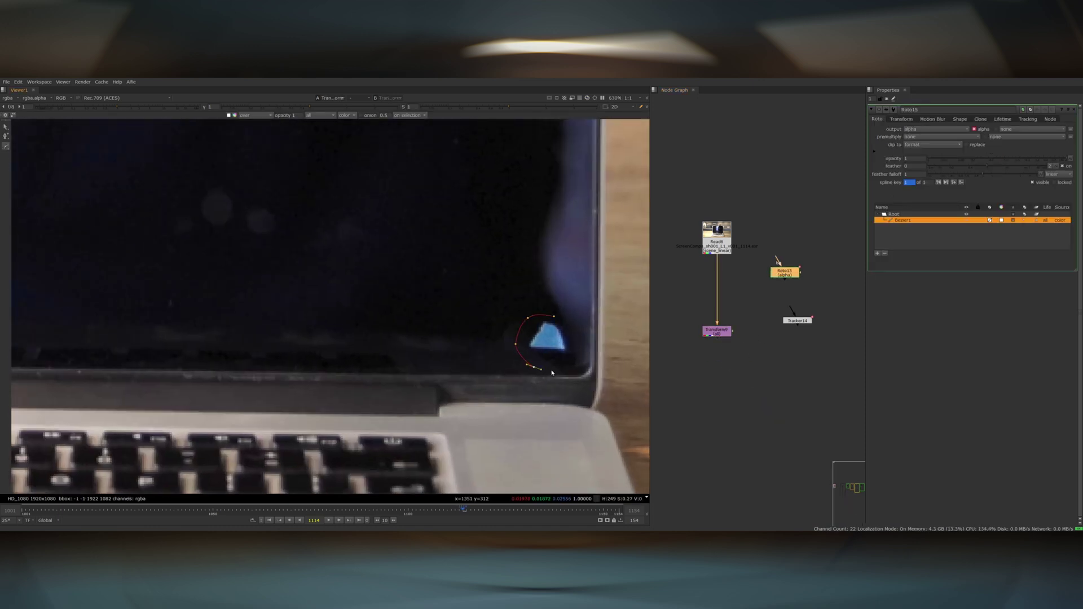
scroll(599, 343, down, 4)
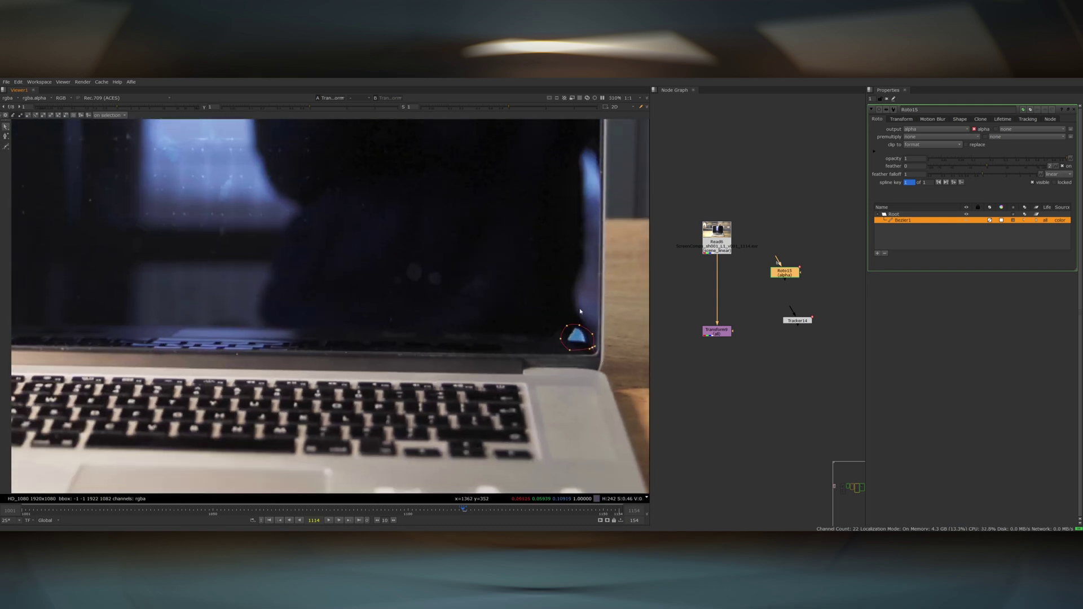
middle_drag(256, 308, 525, 302)
scroll(186, 355, down, 3)
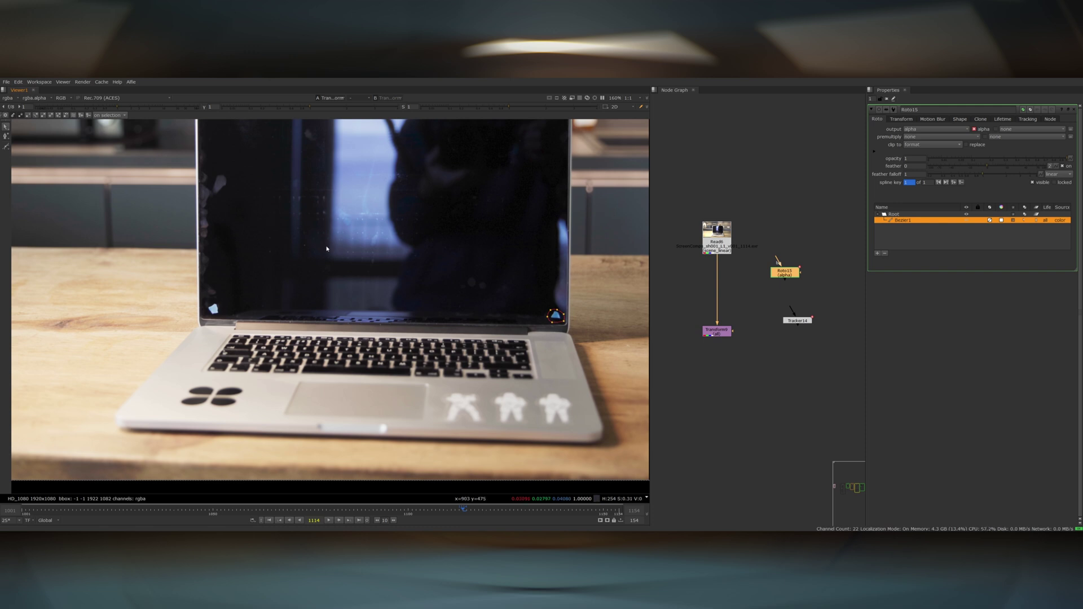
middle_drag(326, 249, 300, 409)
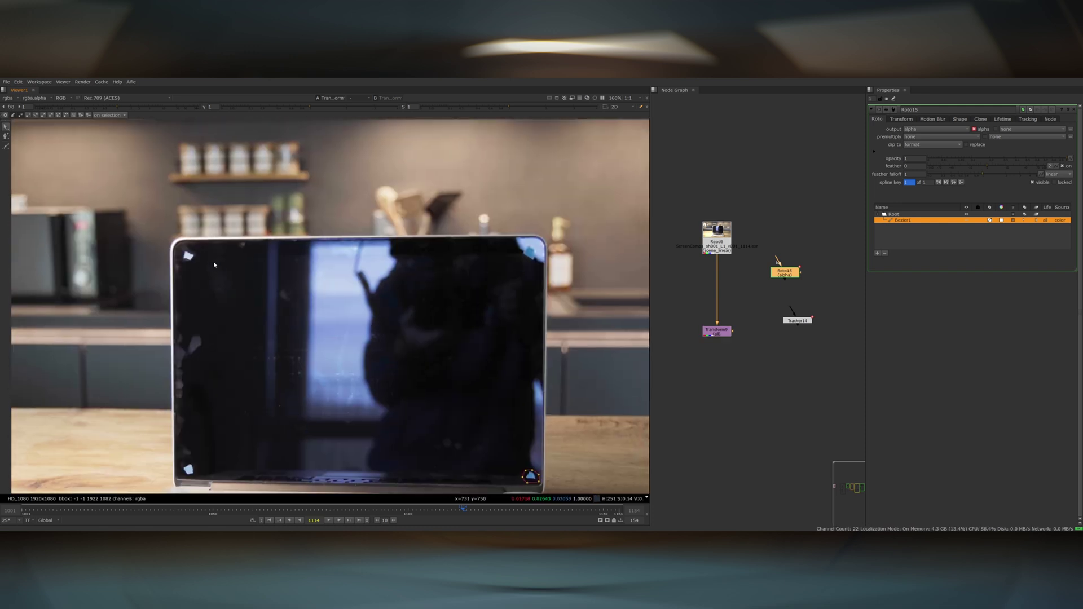
Feed the Roto through the Tracker into the Transform's mask, with a Blur node inserted between Roto and Tracker.
drag(795, 321, 786, 327)
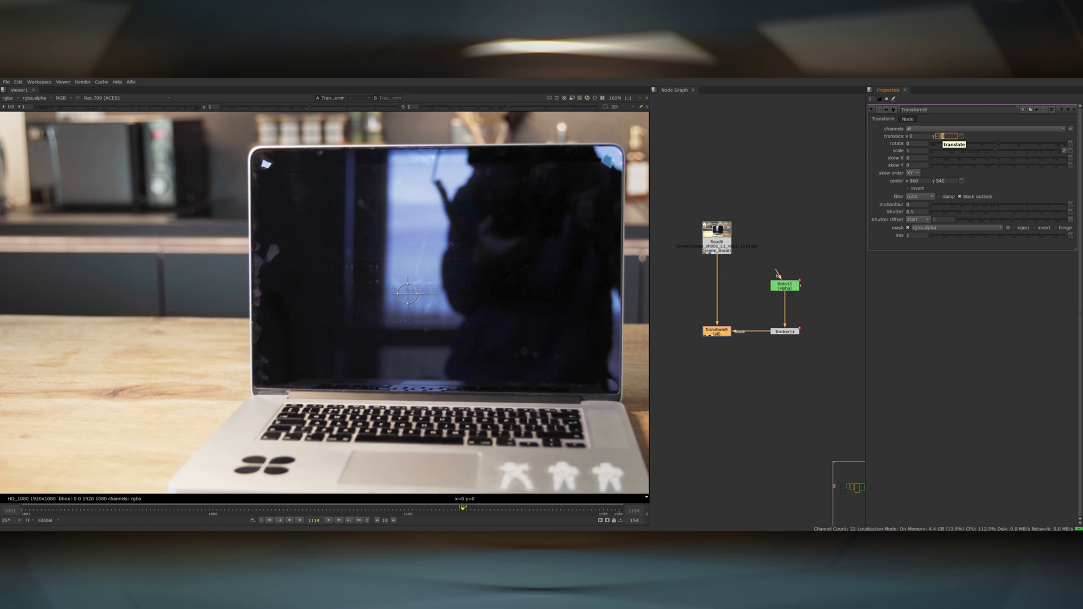
click(785, 286)
key(b)
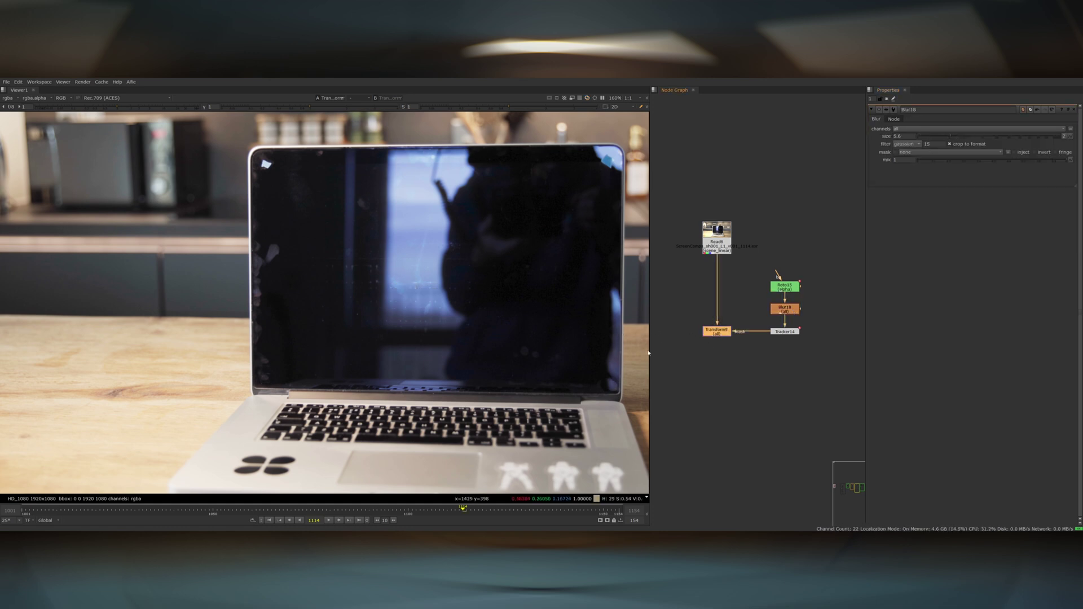
scroll(648, 353, up, 8)
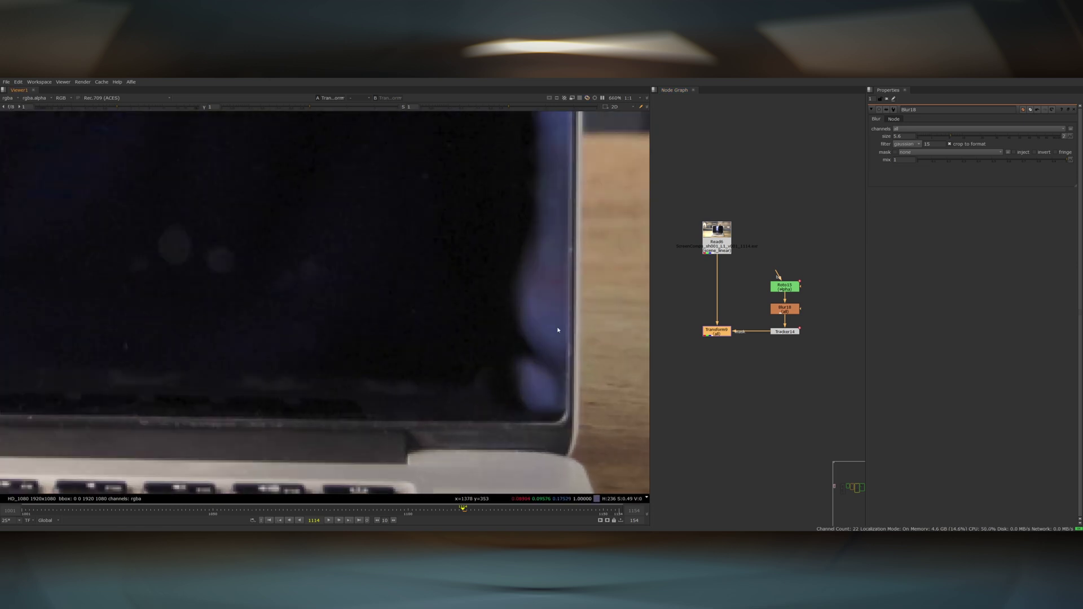
scroll(558, 331, down, 8)
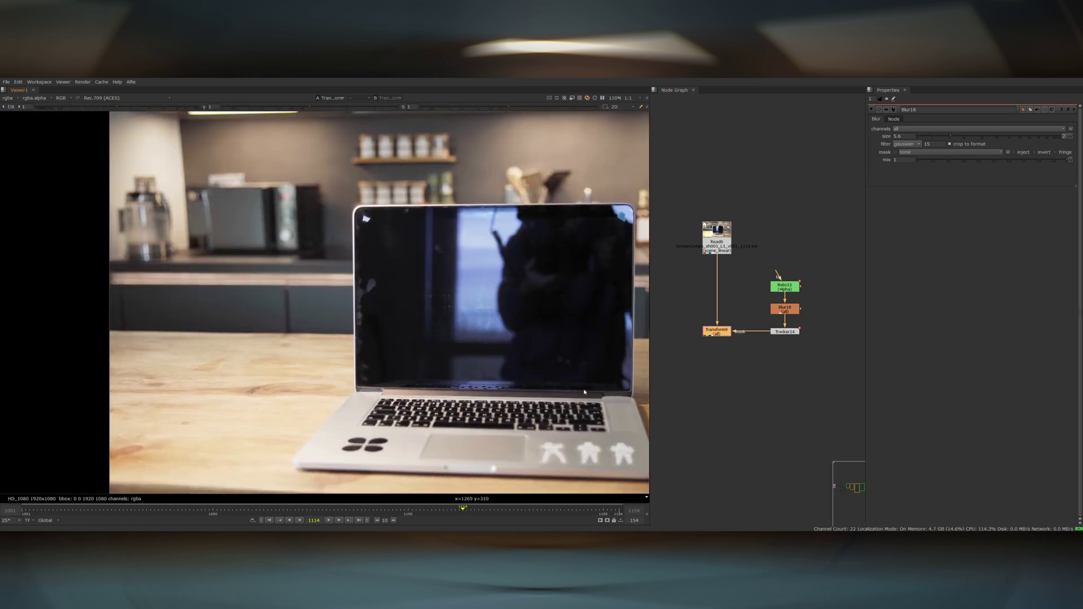
scroll(584, 392, up, 3)
scroll(596, 399, up, 2)
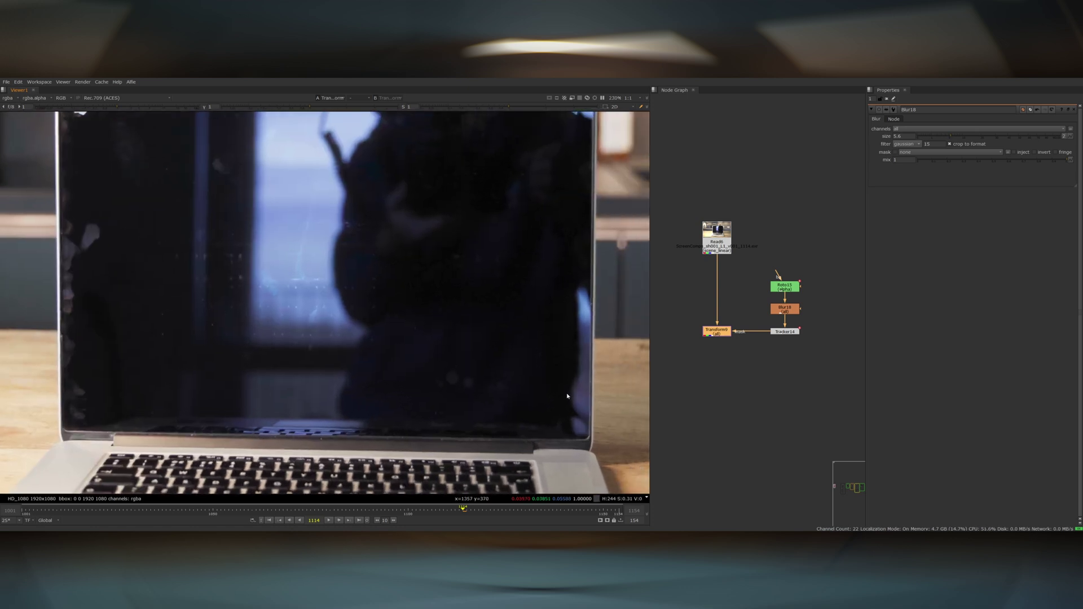
scroll(647, 324, down, 1)
Replace the single marker patch with the complete marker cleanup nodes from the black screen setup, connected below the plate's Read node.
scroll(721, 376, down, 6)
middle_drag(739, 375, 648, 288)
middle_drag(739, 276, 693, 328)
scroll(691, 326, up, 3)
drag(838, 281, 663, 445)
scroll(714, 340, down, 5)
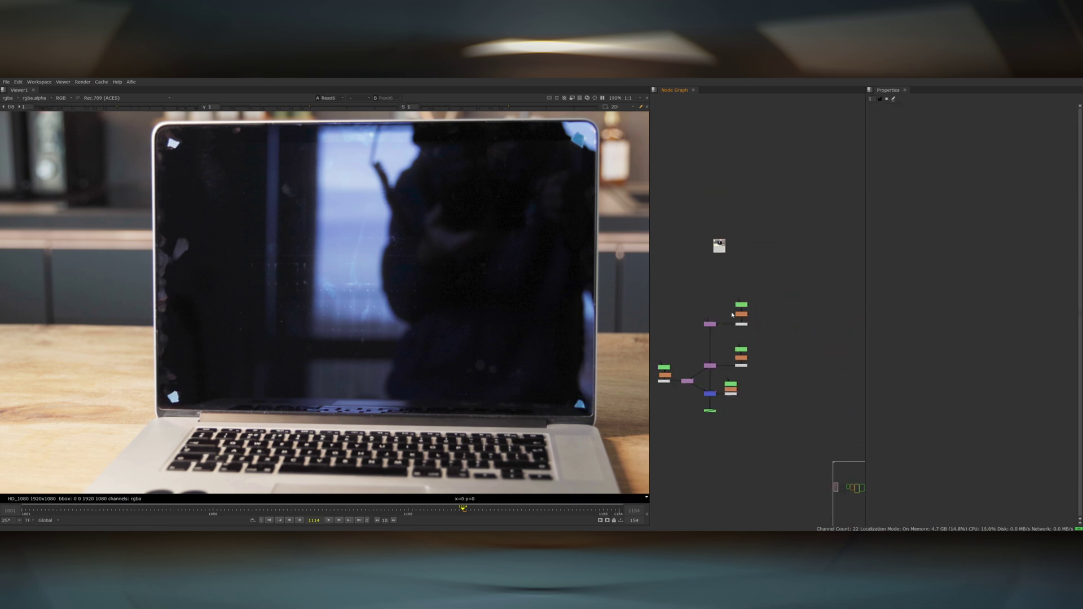
scroll(731, 314, up, 1)
drag(805, 282, 633, 461)
drag(725, 329, 736, 288)
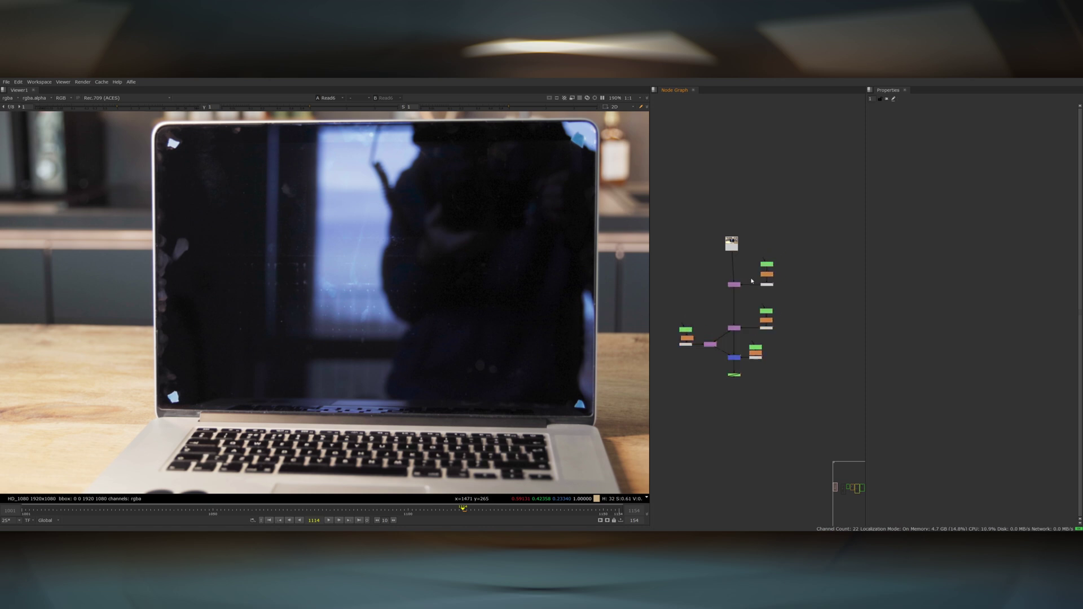
Examine the RotoPaint output for the cleaned-up laptop screen corners and edges.
drag(805, 259, 649, 422)
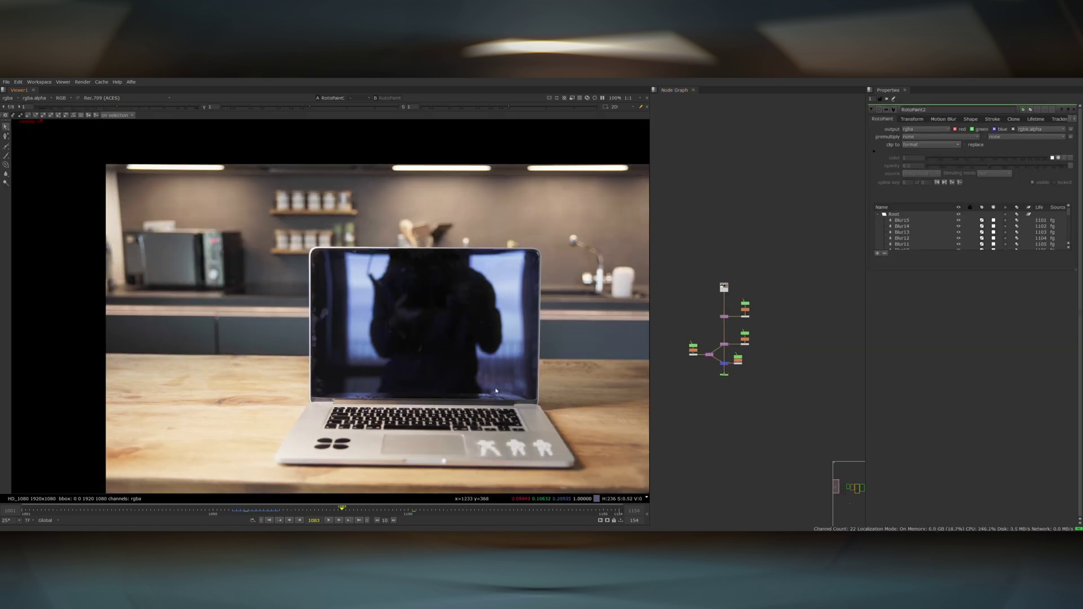
scroll(548, 351, up, 5)
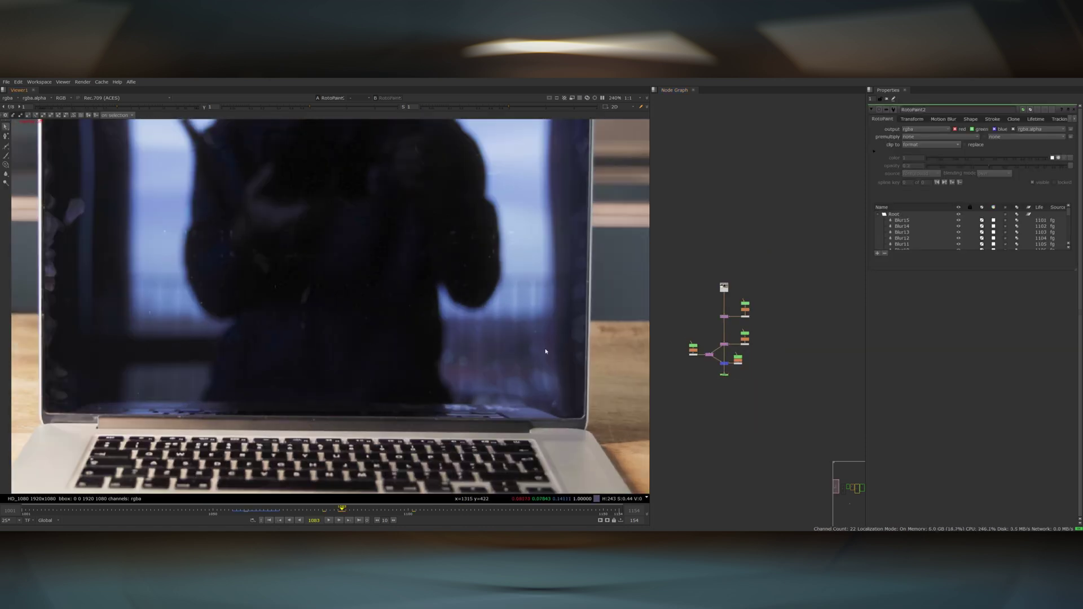
scroll(545, 350, down, 3)
scroll(734, 350, up, 4)
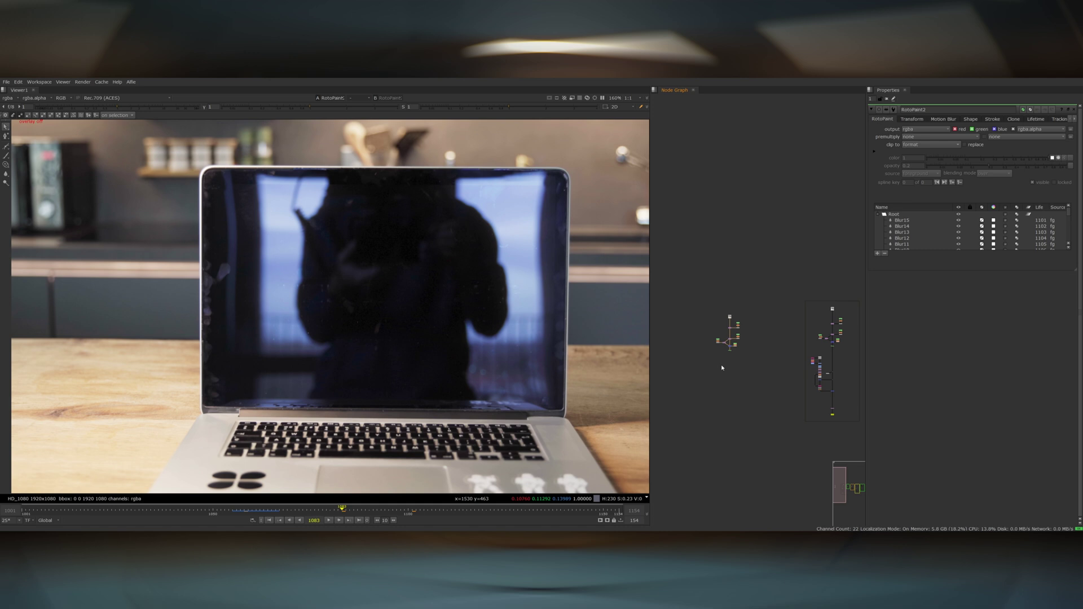
Add a CheckerBoard node and attach a CornerPin2D node below it.
key(Tab)
text(chec)
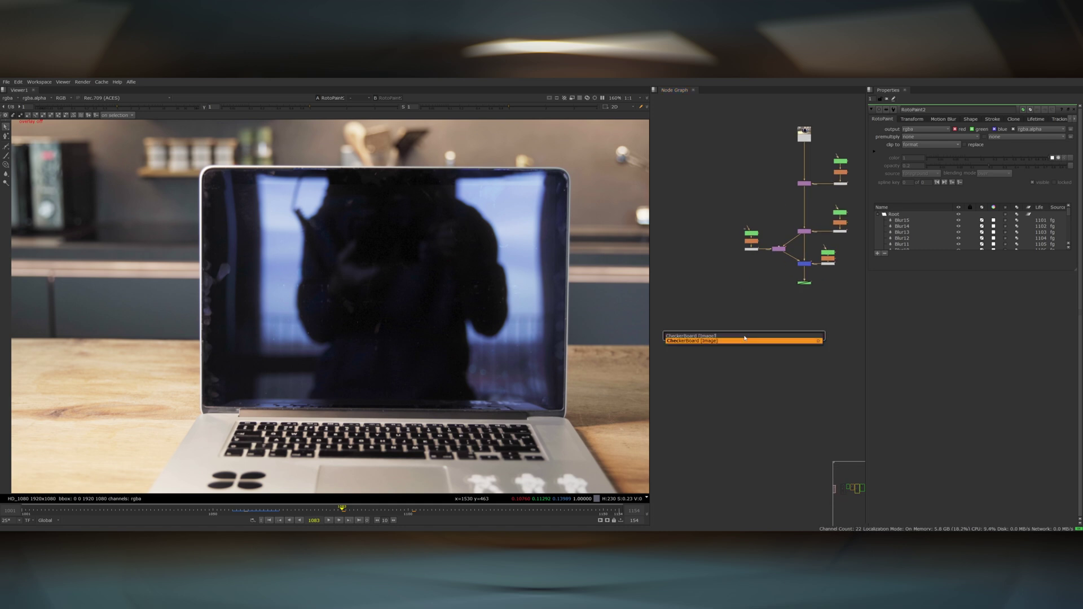
key(Return)
scroll(733, 366, up, 2)
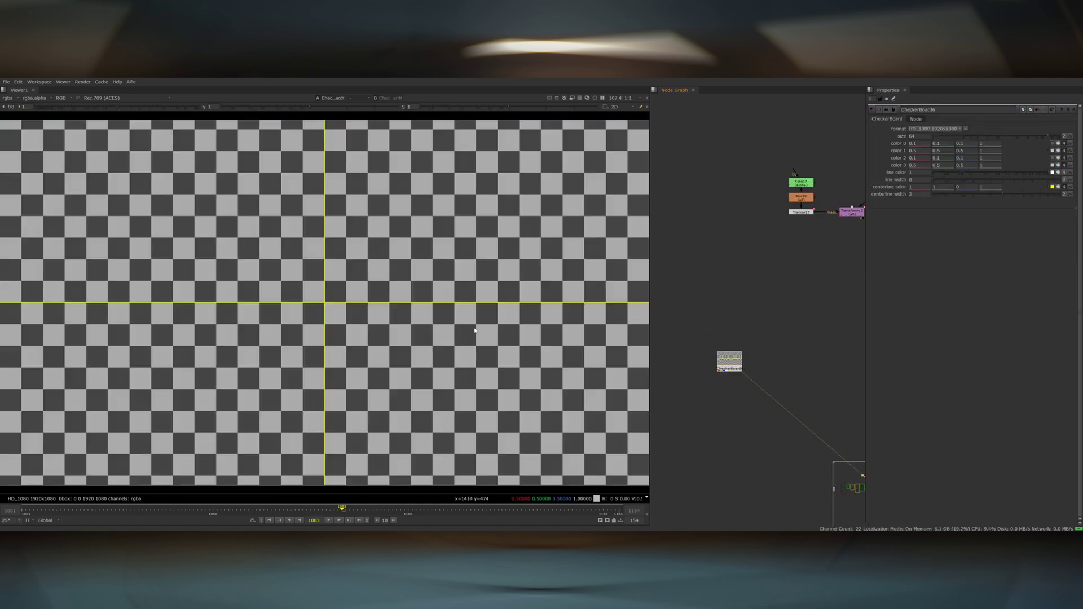
key(Tab)
text(corner)
key(Return)
Merge the corner-pinned checkerboard over the cleaned plate, with the Merge placed below the RotoPaint node.
key(m)
drag(755, 394, 826, 424)
middle_drag(825, 424, 699, 406)
drag(712, 405, 743, 411)
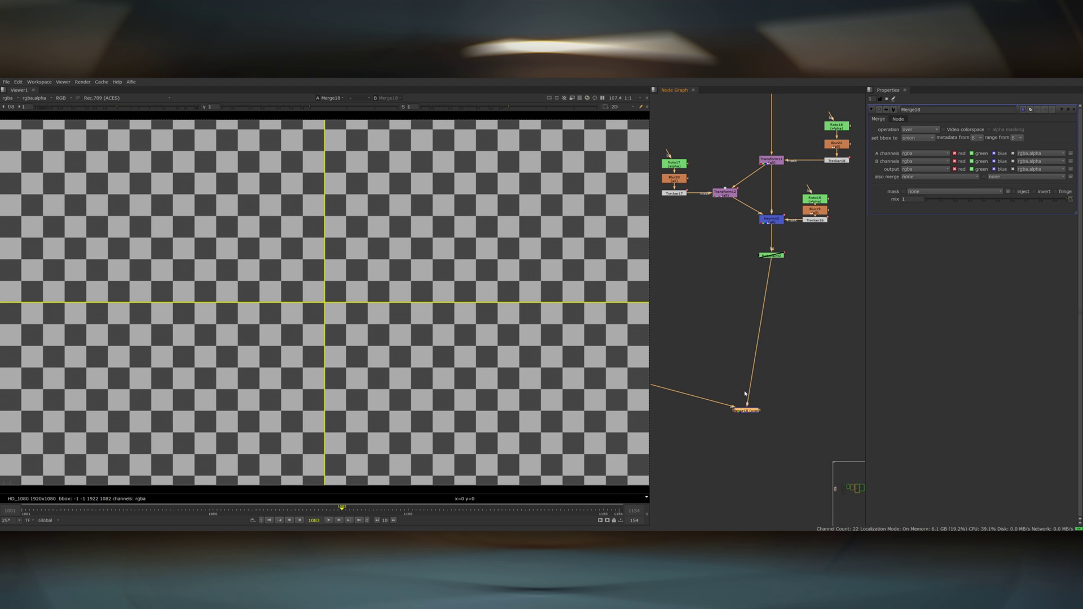
Move the four CornerPin2D points from the frame's corners roughly onto the laptop screen, with the upper-left point close to its final place.
key(d)
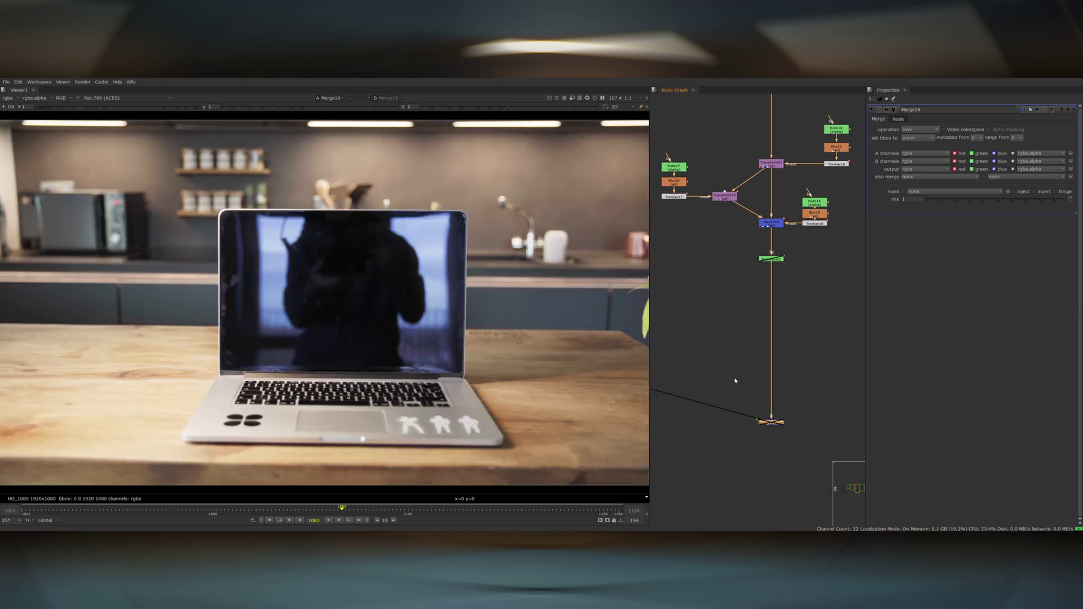
scroll(736, 382, down, 3)
middle_drag(663, 382, 752, 383)
double_click(749, 376)
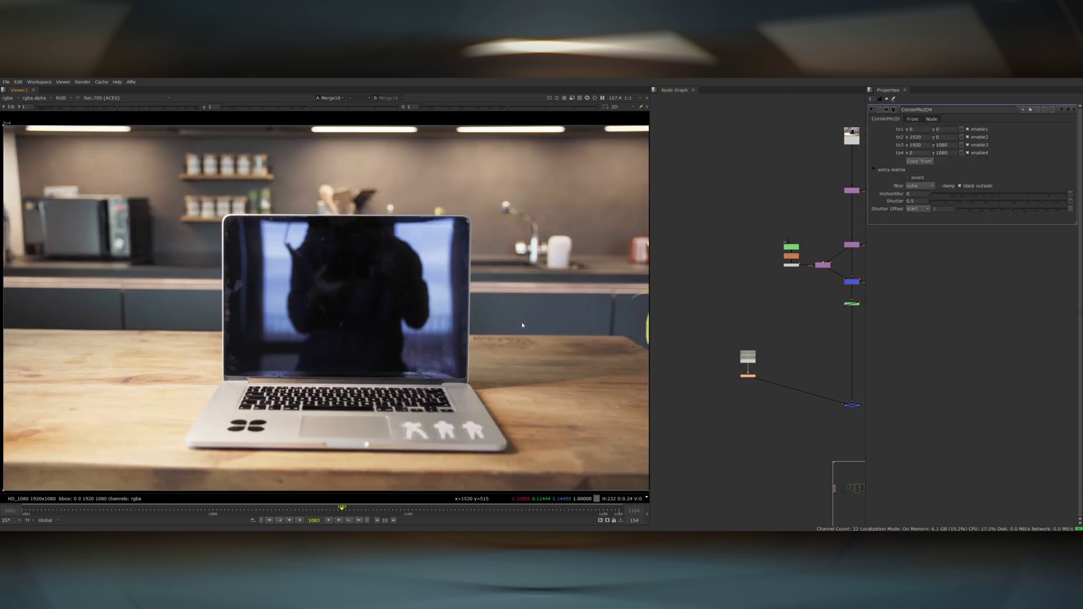
scroll(520, 325, down, 4)
scroll(573, 244, up, 3)
drag(573, 244, 438, 317)
drag(572, 487, 434, 404)
drag(141, 486, 301, 405)
drag(141, 243, 242, 272)
scroll(310, 325, up, 8)
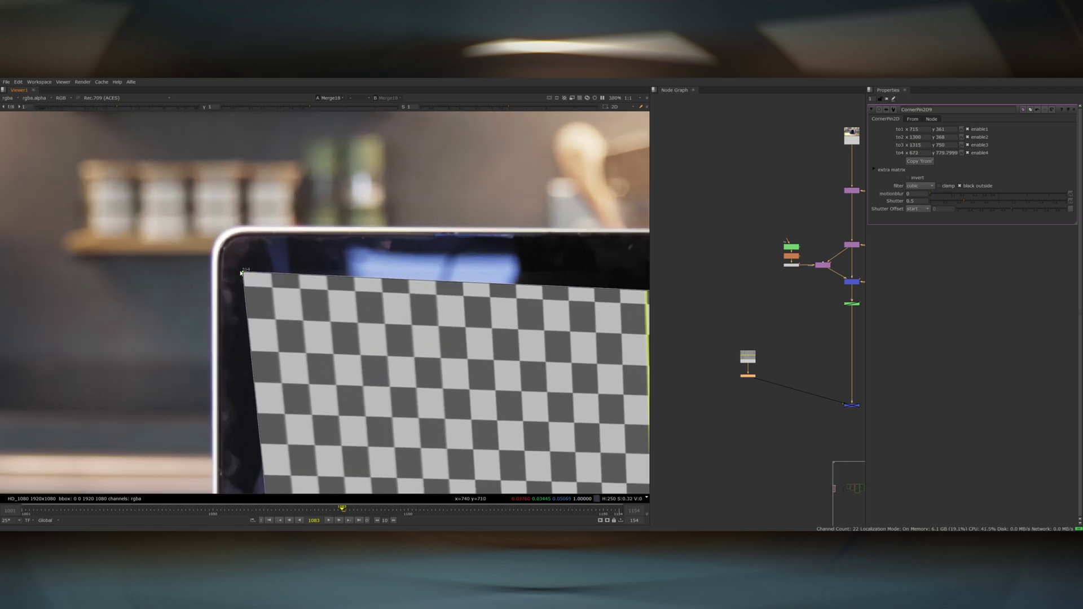
Align the CornerPin2D's upper-right point with the laptop screen's upper-right corner at about x 1355, y 777, checking against the plate without the checkerboard.
key(d)
scroll(242, 274, down, 4)
scroll(452, 281, up, 4)
middle_drag(451, 281, 120, 288)
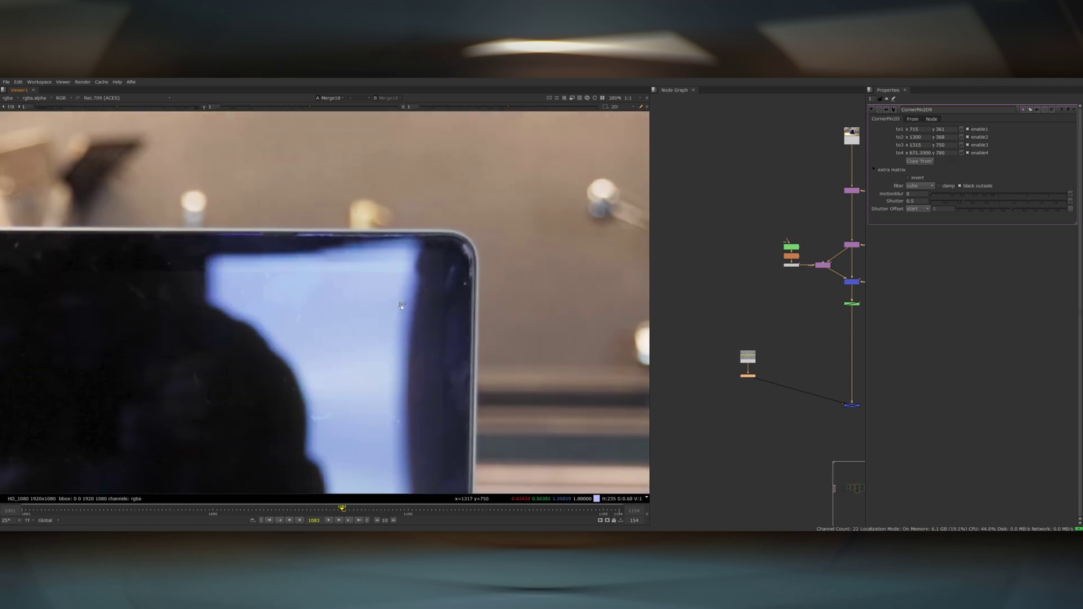
key(d)
drag(402, 306, 445, 274)
key(d)
Align the CornerPin2D's two lower points with the laptop screen's lower corners, at about 672, 369 and 1346, 367.
scroll(445, 274, down, 4)
scroll(428, 395, up, 5)
scroll(503, 357, down, 5)
key(d)
drag(484, 351, 462, 348)
key(d)
middle_drag(480, 146, 505, 356)
scroll(505, 357, up, 2)
middle_drag(559, 233, 576, 322)
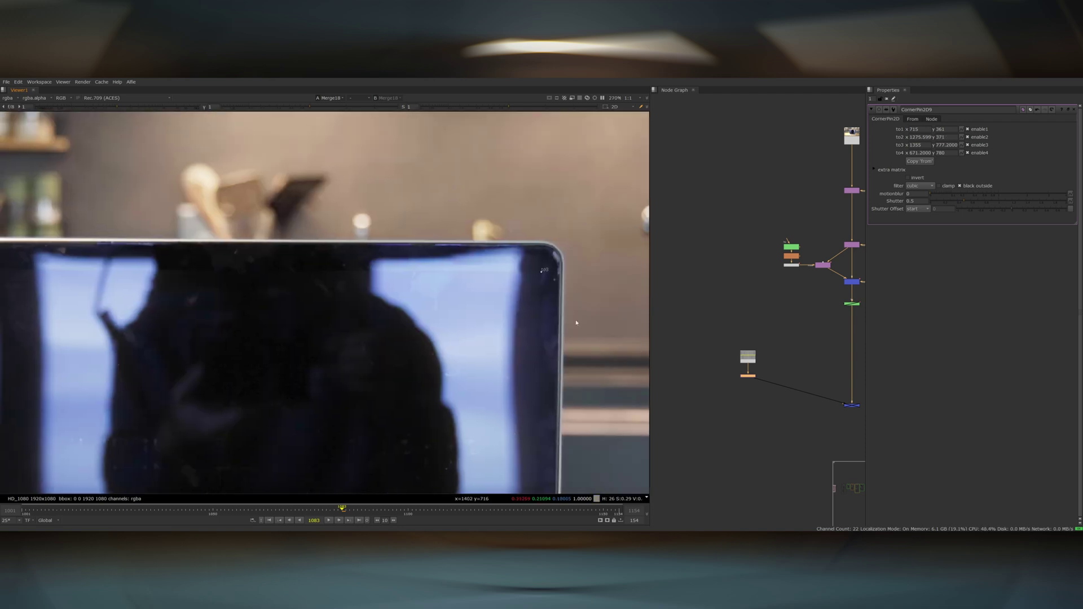
scroll(502, 266, up, 6)
scroll(492, 278, down, 4)
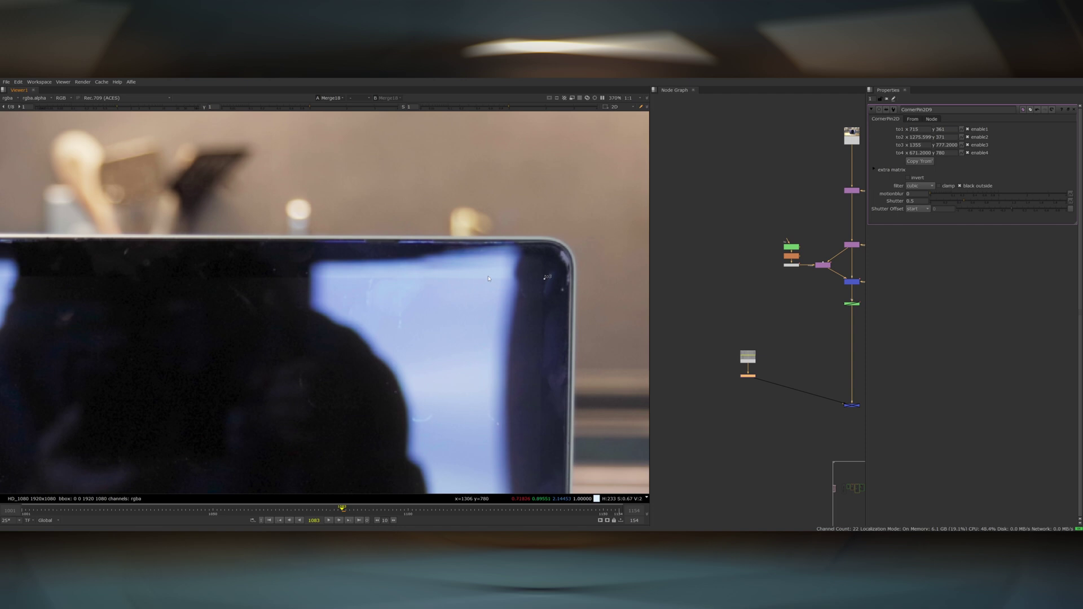
drag(458, 282, 591, 382)
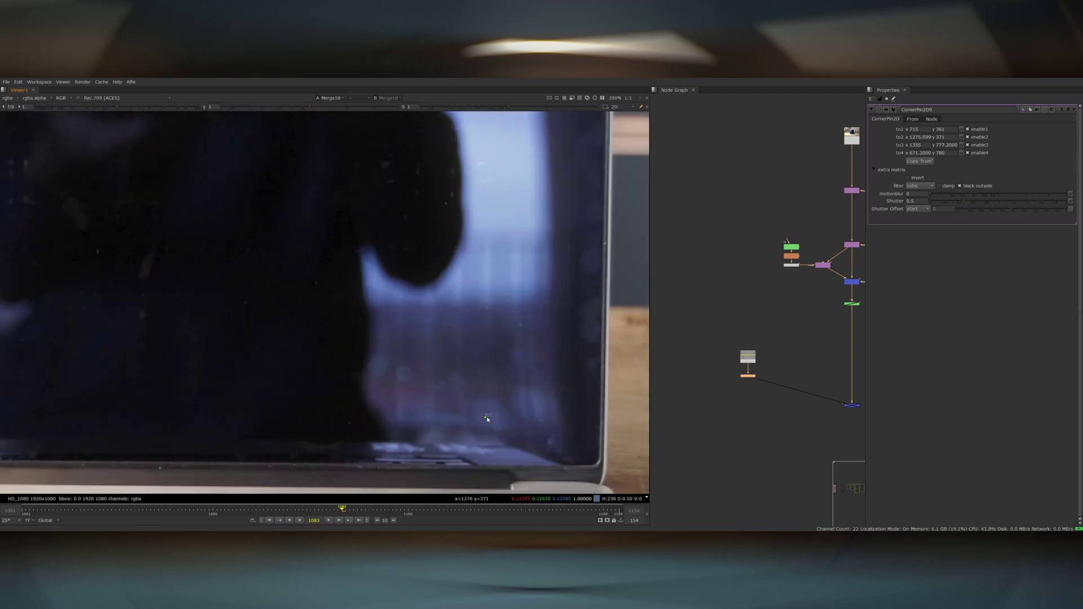
drag(488, 418, 571, 422)
scroll(558, 402, up, 2)
middle_drag(557, 402, 476, 285)
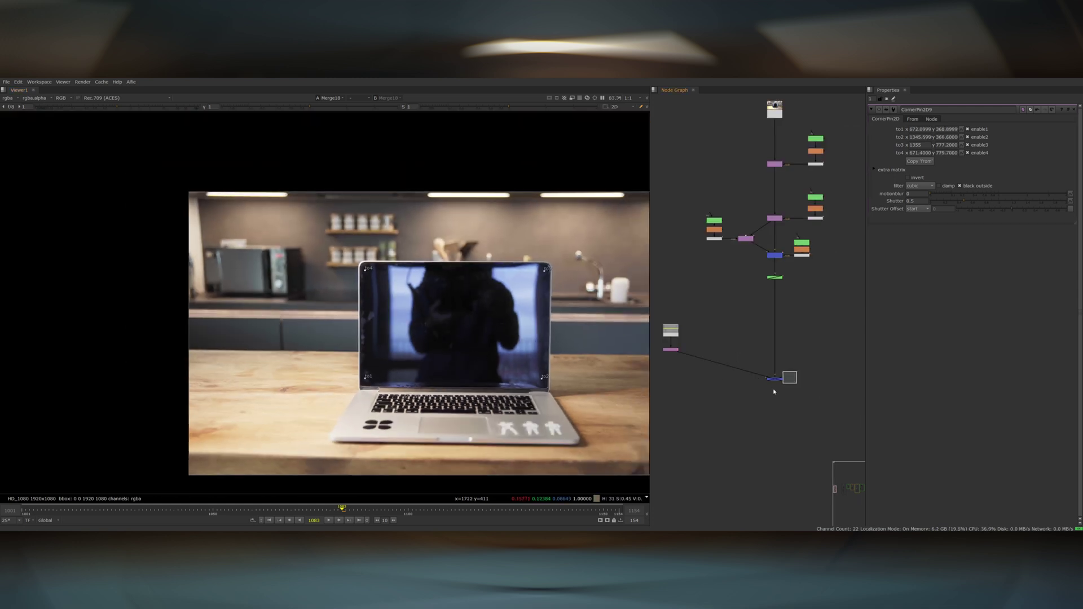
Re-enable the Merge and fine-tune the CornerPin2D's lower-right point to x 1350.5, y 363.
click(775, 378)
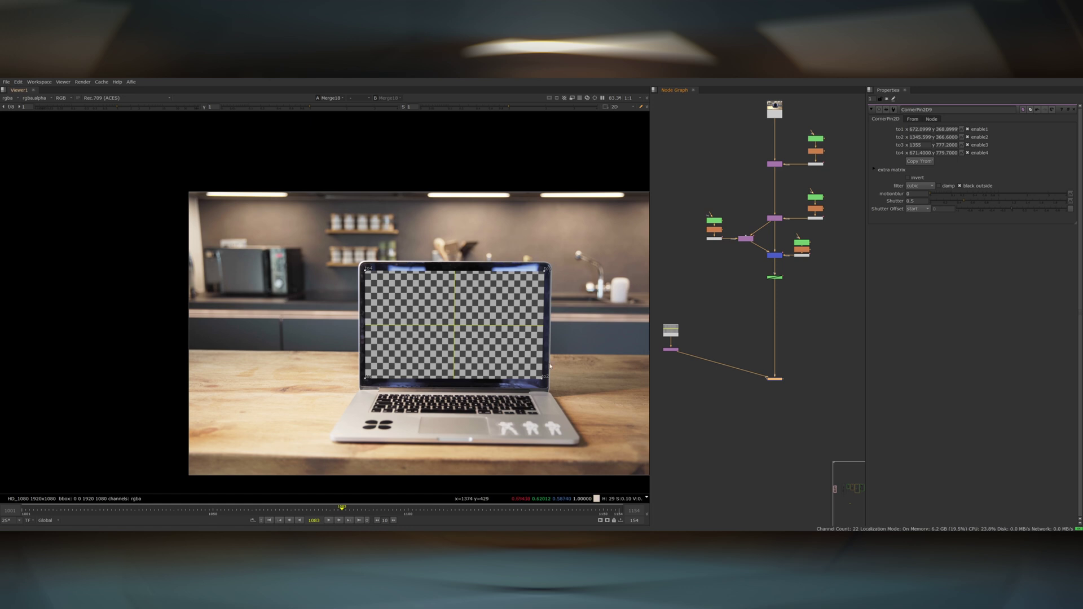
scroll(563, 364, up, 5)
drag(550, 377, 549, 377)
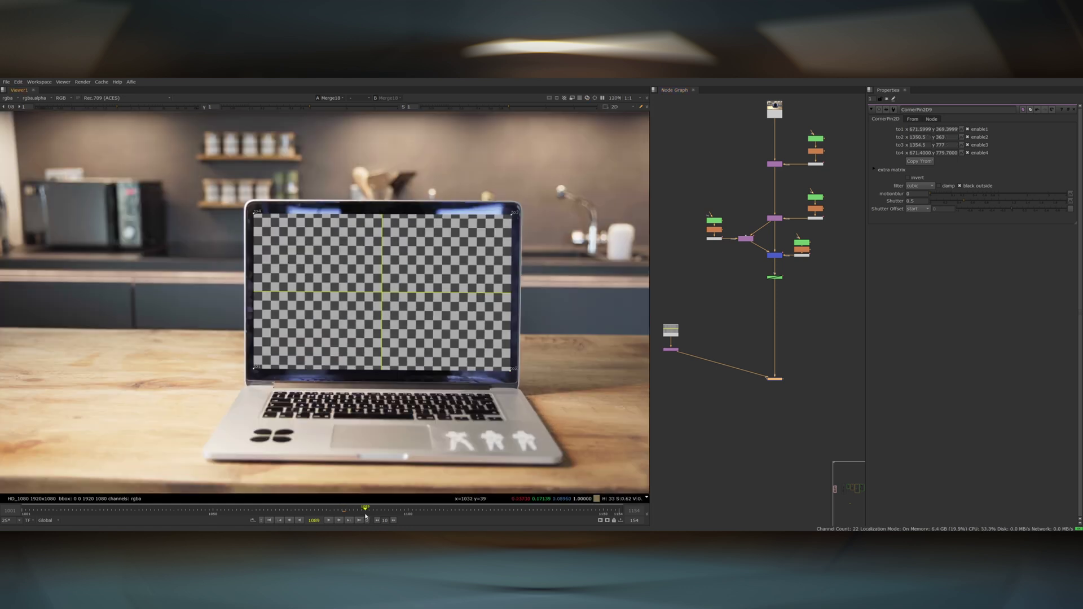
At frame 1084, export all four tracks of the uppermost Tracker as a baked CornerPin2D using the current frame.
mouse_move(366, 516)
mouse_down()
mouse_move(300, 511)
mouse_move(346, 511)
mouse_up()
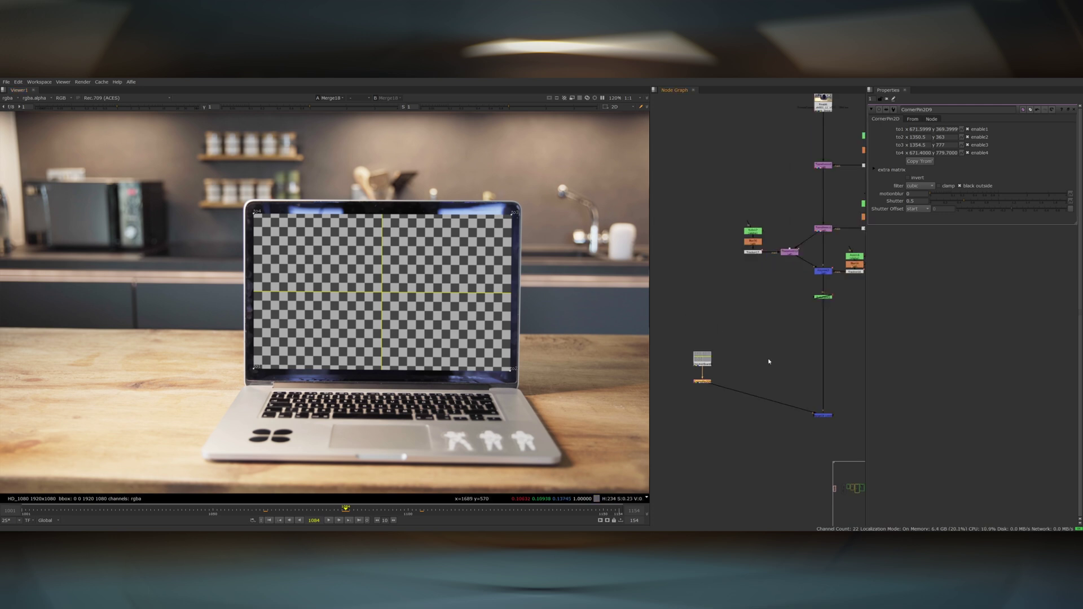
middle_drag(769, 362, 655, 531)
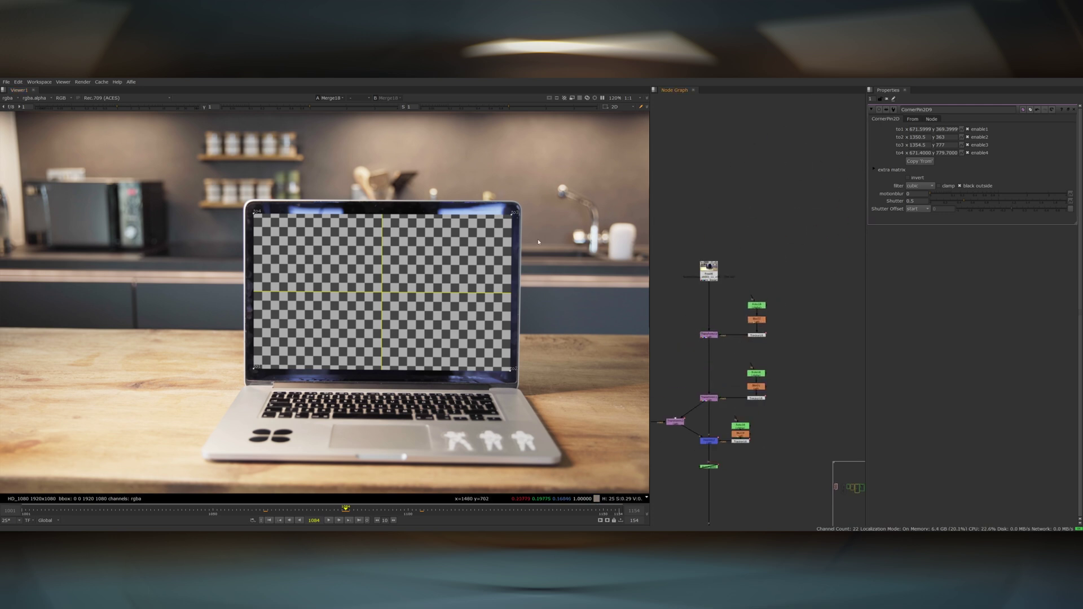
double_click(758, 337)
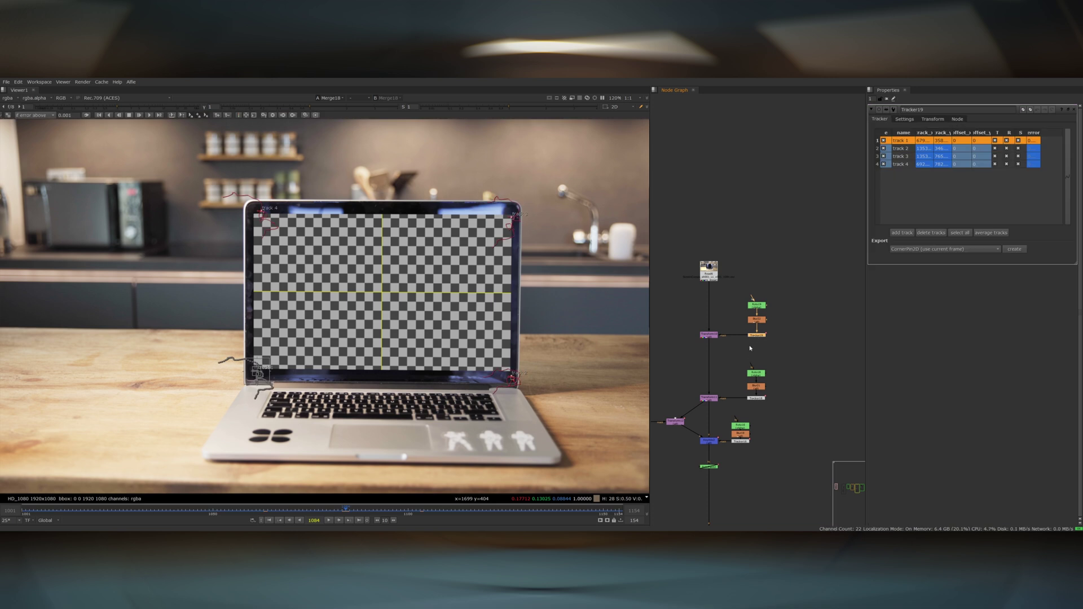
shift+click(901, 165)
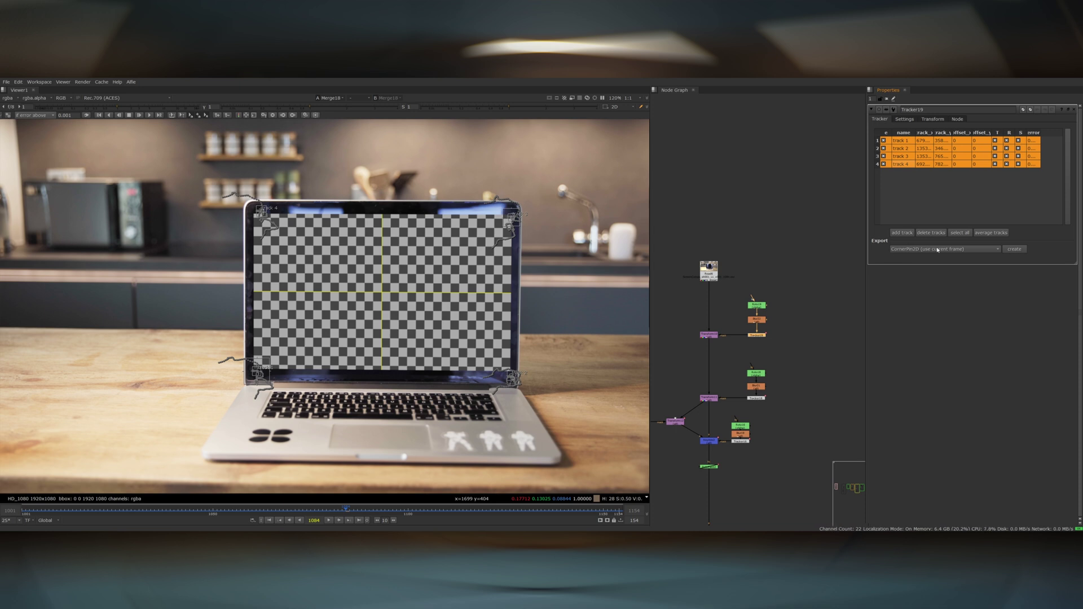
click(1014, 249)
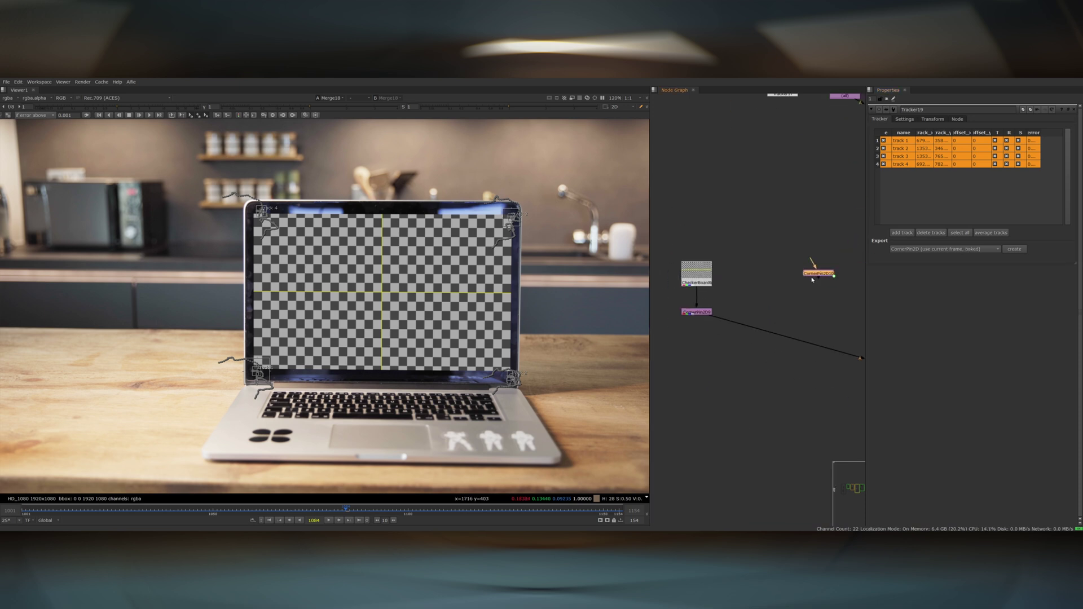
Insert the exported CornerPin2D between the first CornerPin2D and the Merge, and check the checkerboard's tracking across the shot.
drag(817, 272, 693, 337)
drag(693, 336, 697, 338)
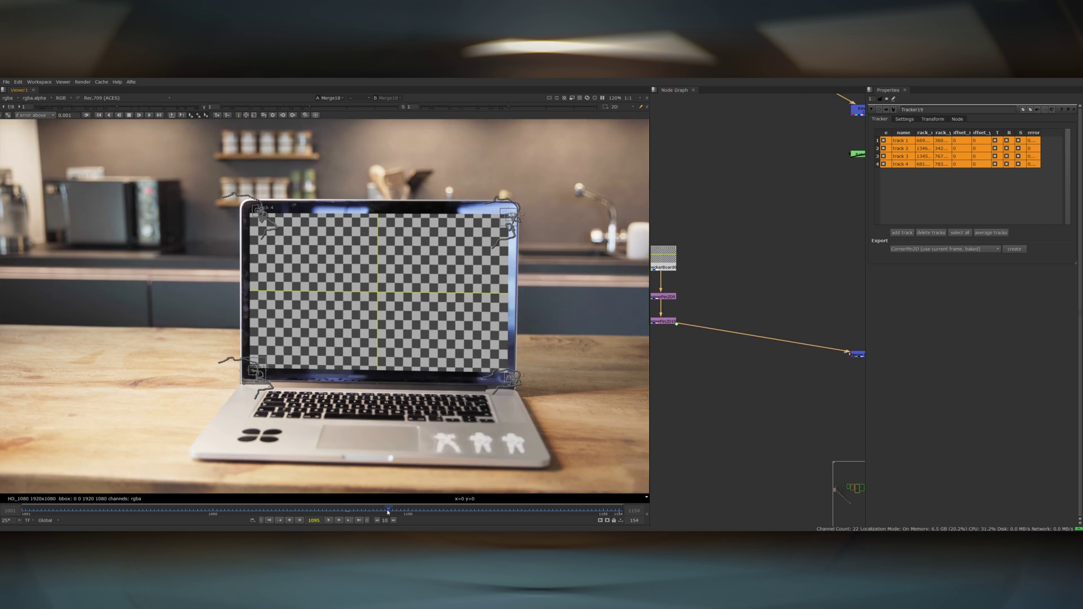
drag(387, 511, 440, 511)
key(q)
key(o)
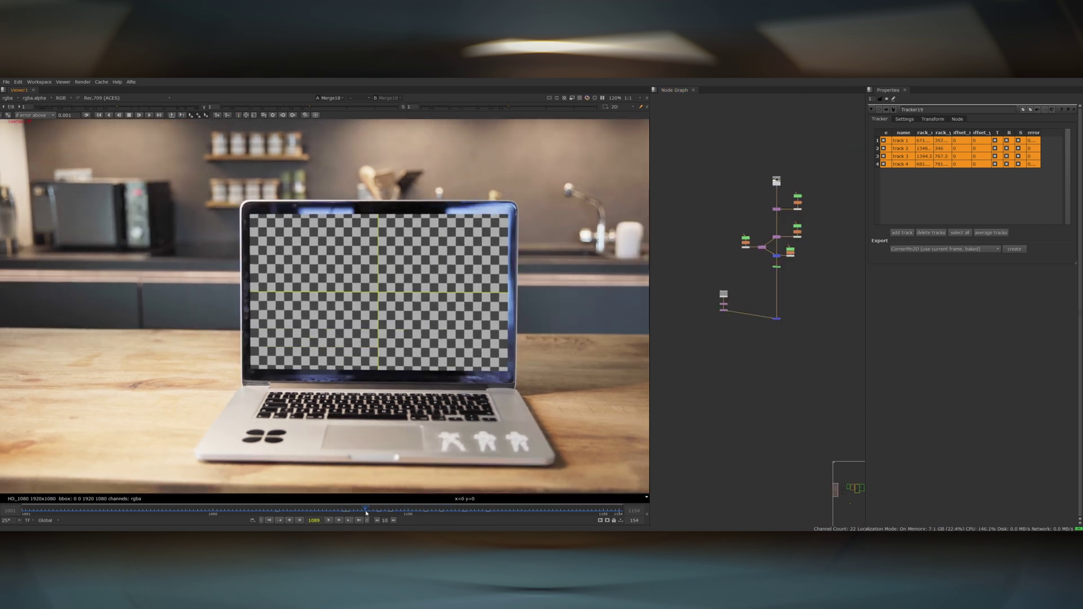
drag(437, 514, 319, 515)
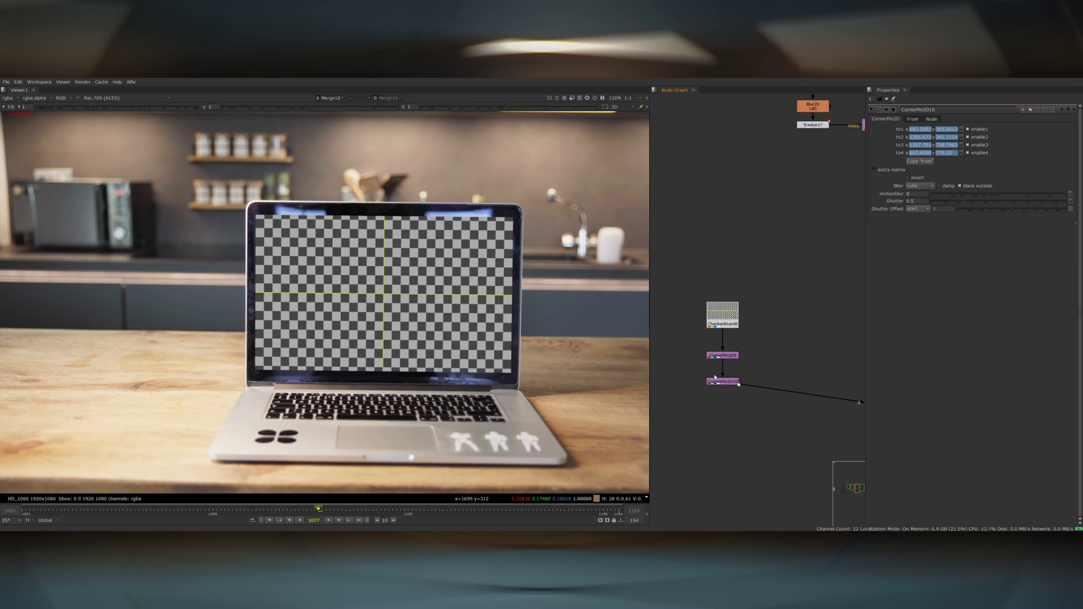
Set the tracked CornerPin2D's motion blur to 1 and its shutter offset to centred.
click(916, 192)
key(Return)
click(918, 209)
click(923, 209)
Compare the sharpness of the checkerboard's edges with the laptop's edges in the plate at frame 1115.
scroll(808, 313, down, 2)
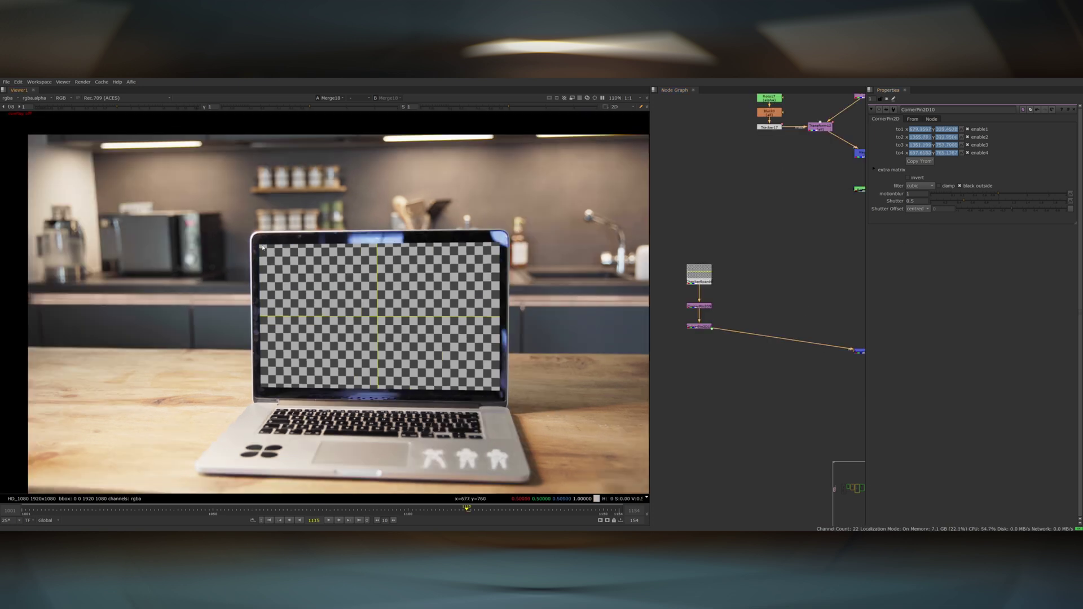
scroll(263, 247, up, 5)
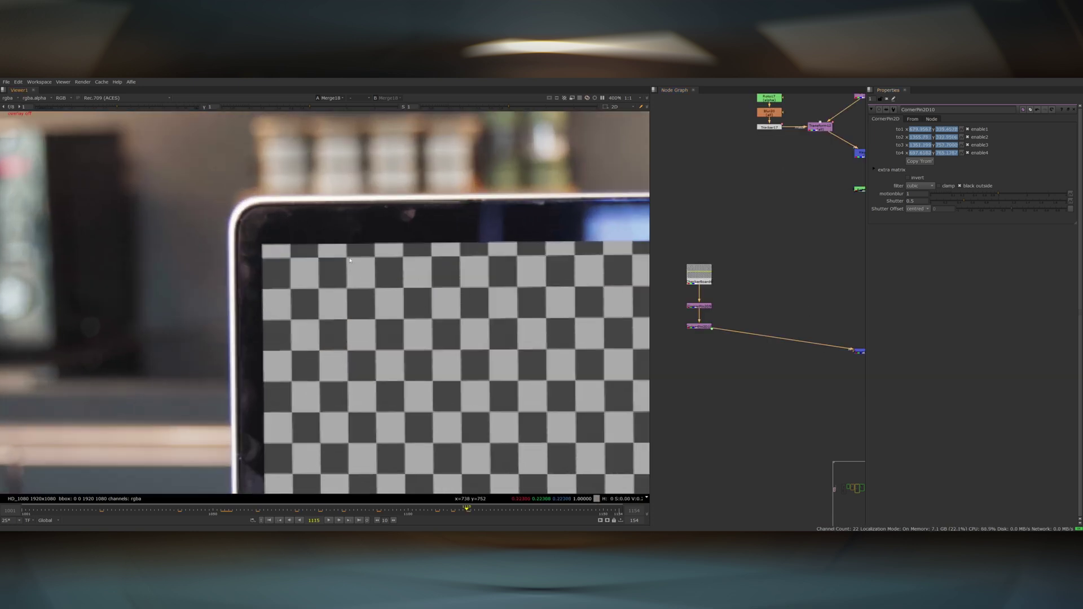
scroll(350, 260, down, 3)
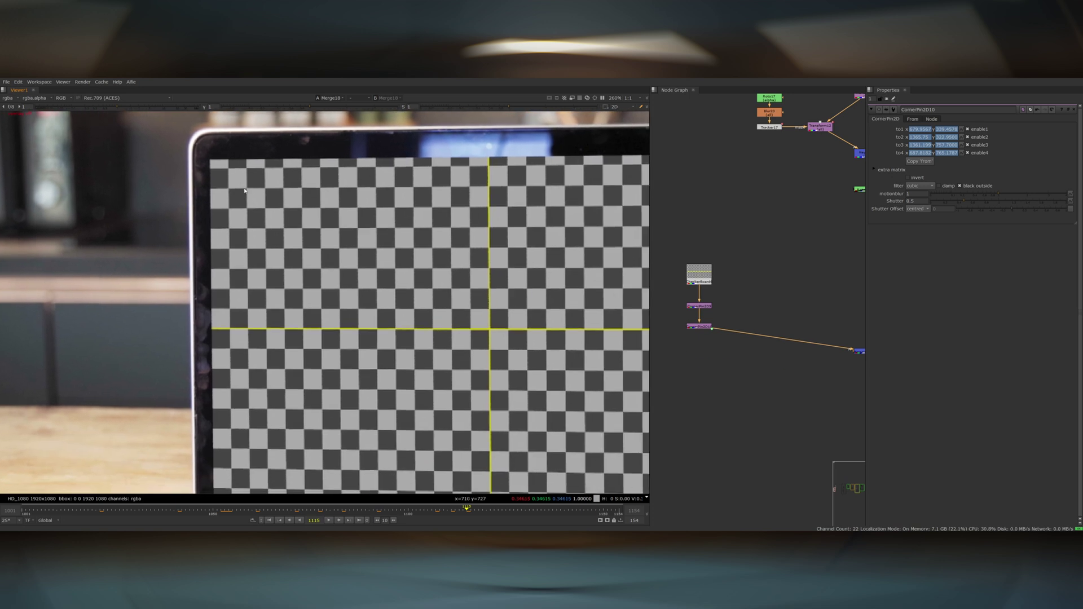
middle_drag(199, 140, 353, 234)
scroll(352, 235, up, 4)
middle_drag(832, 318, 829, 317)
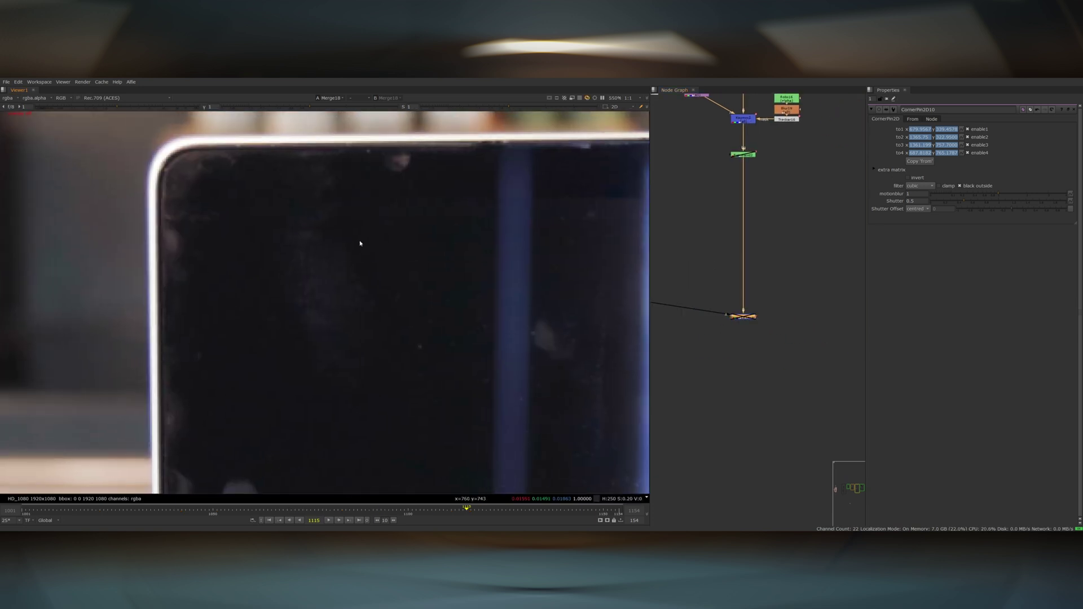
scroll(358, 226, down, 3)
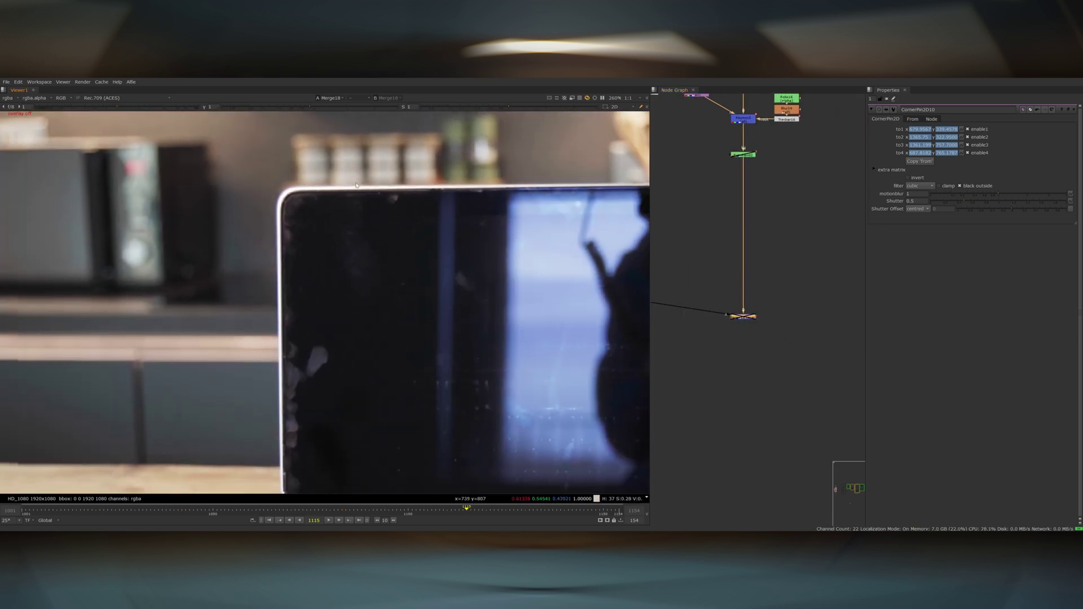
scroll(356, 185, up, 5)
scroll(356, 185, down, 8)
scroll(381, 198, up, 4)
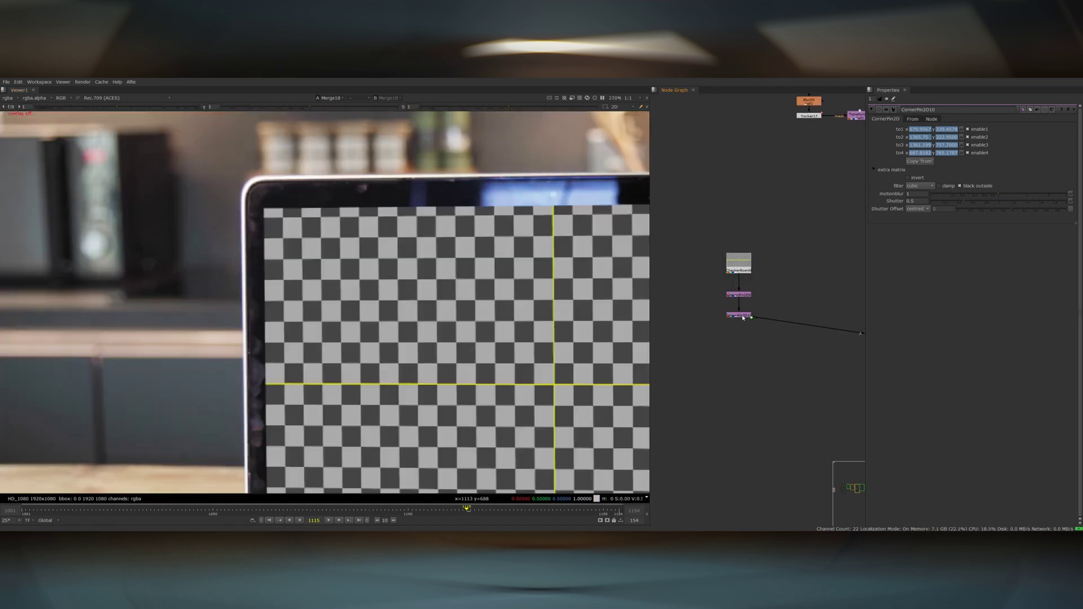
Insert a Defocus node after the tracked CornerPin2D and set its defocus to 0.25, comparing against the plate.
key(Tab)
text(defocus)
key(Return)
drag(739, 324, 739, 333)
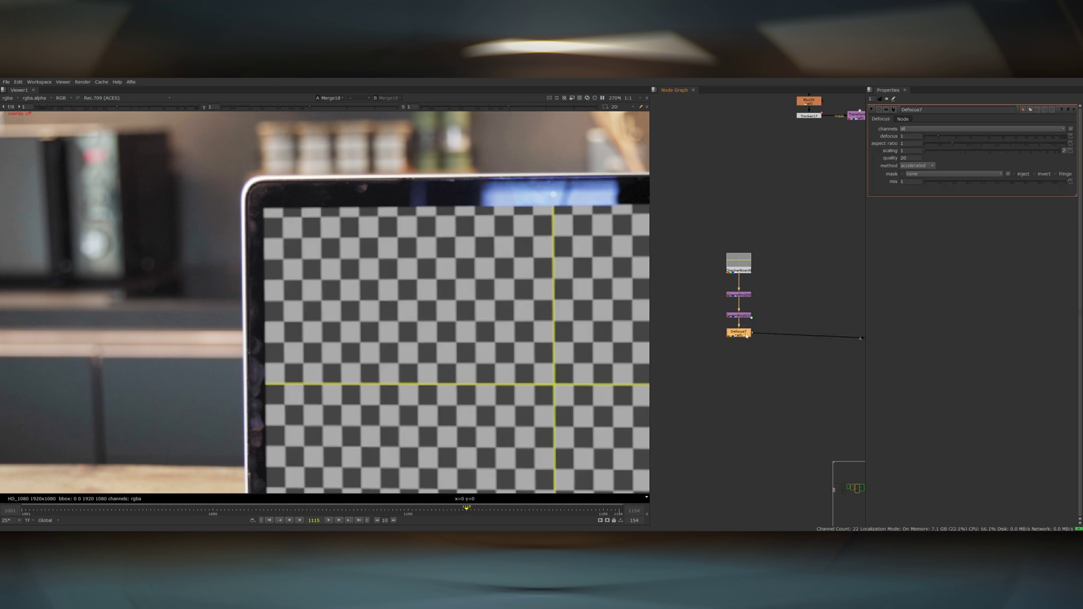
scroll(283, 215, up, 5)
drag(936, 137, 930, 146)
key(d)
key(d)
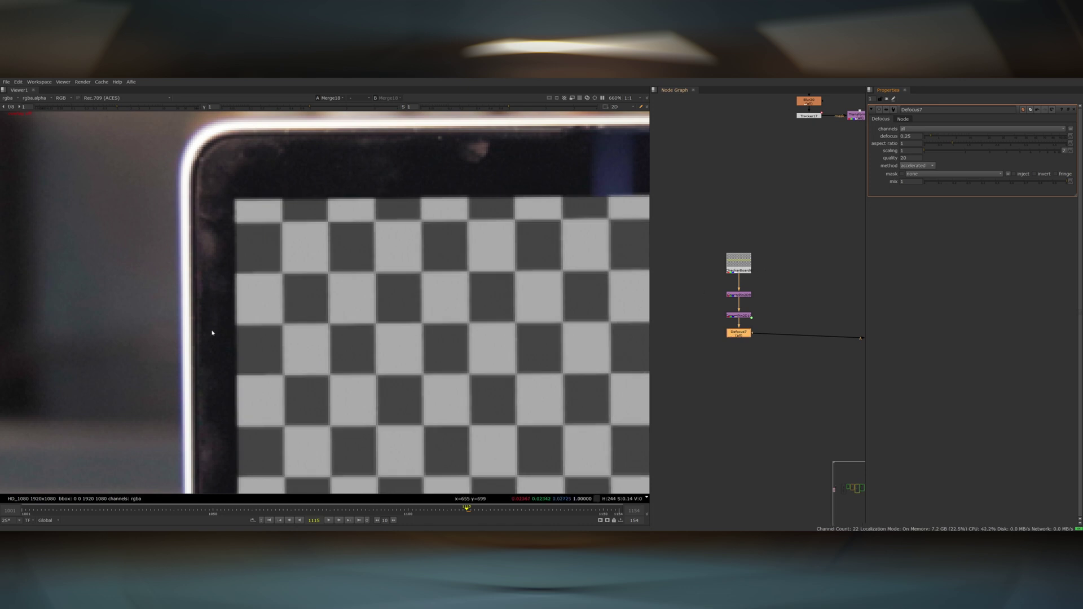
Set the Defocus node's defocus to 0.21 and check the checkerboard's softness within the whole laptop shot.
key(f)
scroll(441, 279, up, 10)
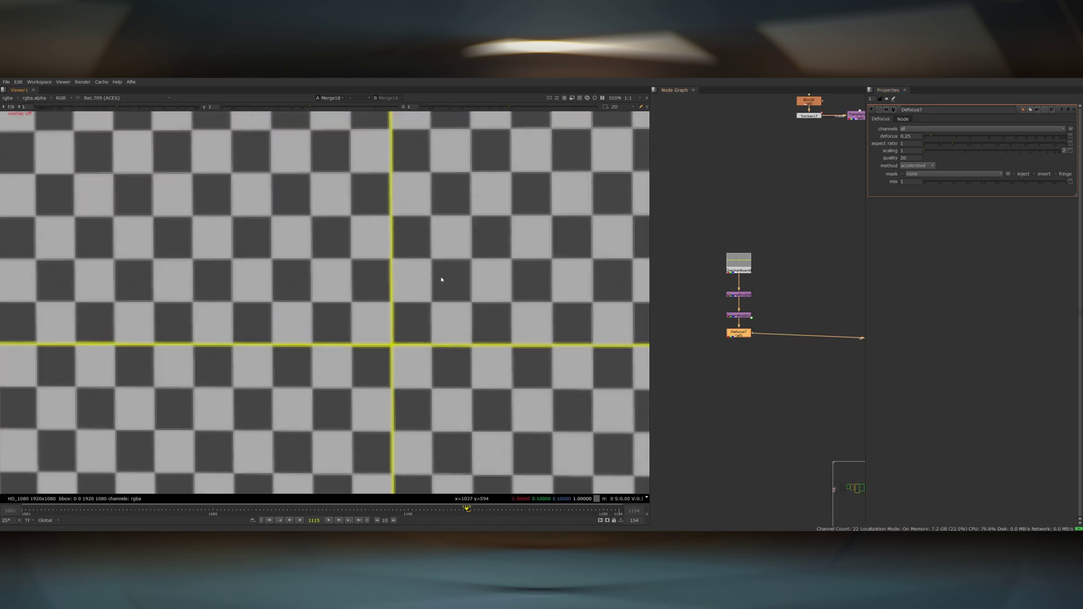
click(906, 136)
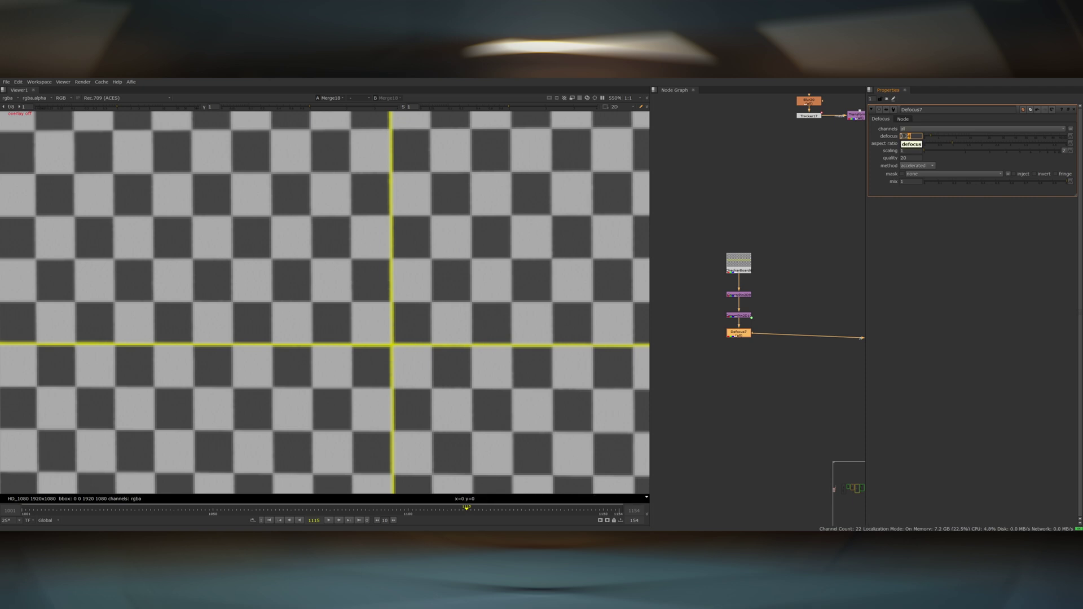
text(0.21)
key(Return)
scroll(382, 276, down, 8)
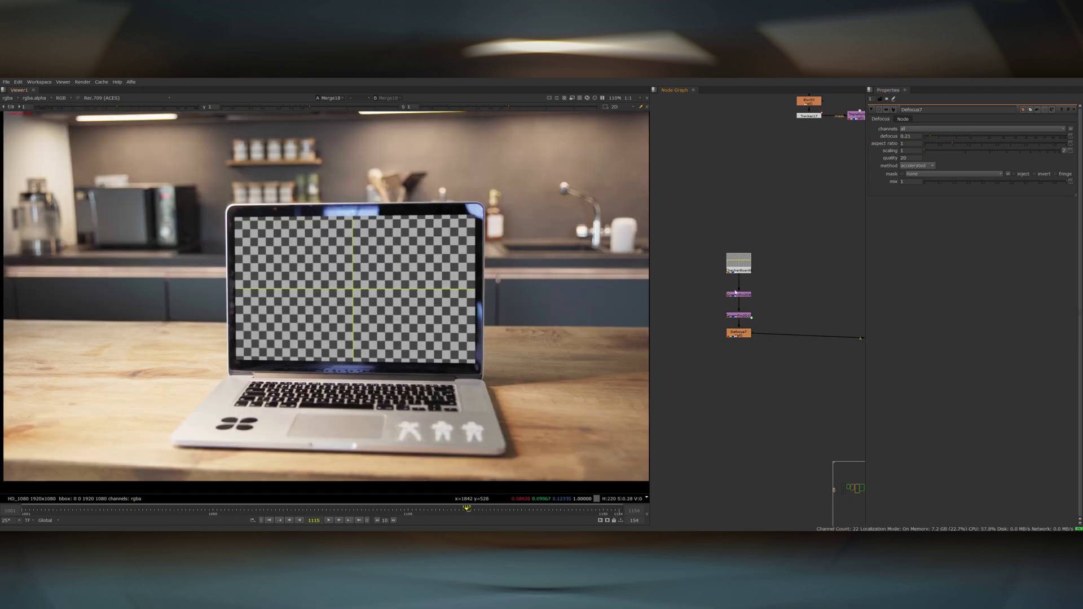
scroll(441, 239, up, 4)
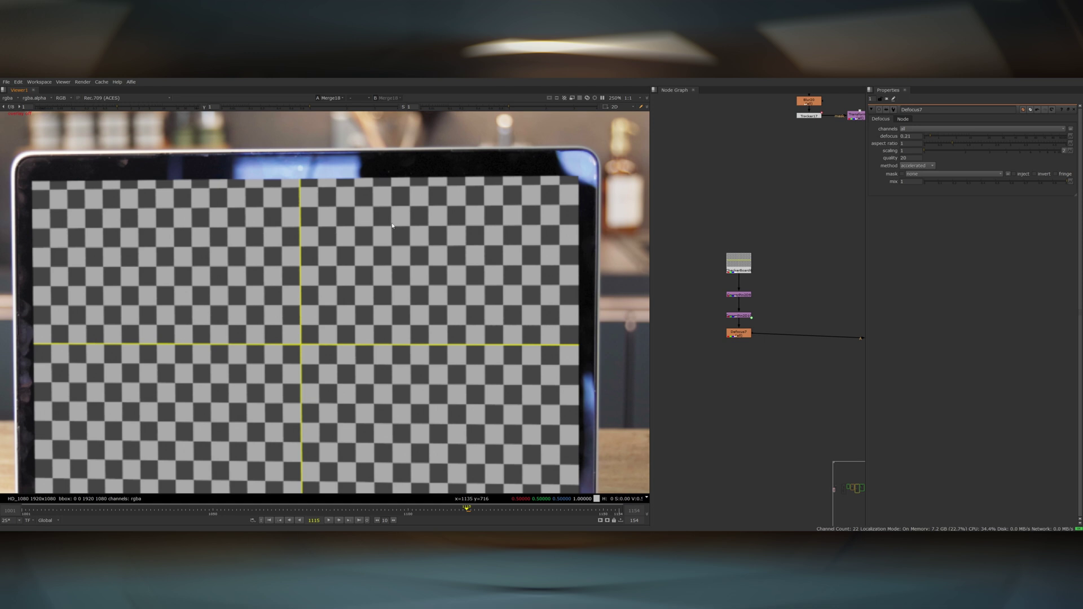
scroll(441, 291, down, 3)
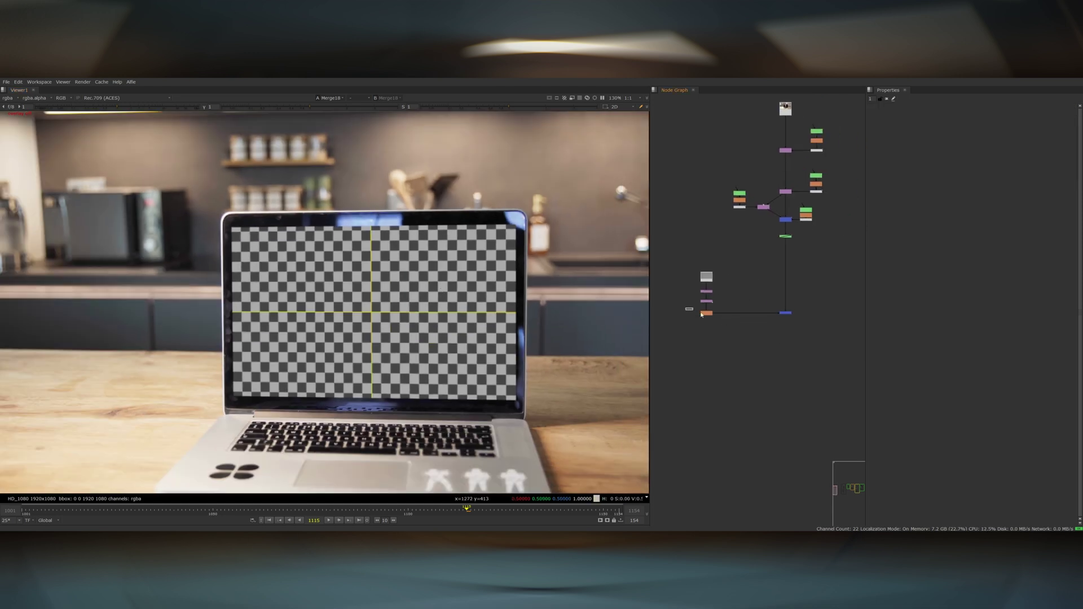
Move the Defocus and Merge nodes further down and insert an Unpremult node directly below the tracked CornerPin2D.
drag(701, 312, 786, 394)
click(699, 320)
scroll(699, 317, up, 3)
drag(690, 285, 736, 309)
key(Tab)
key(Return)
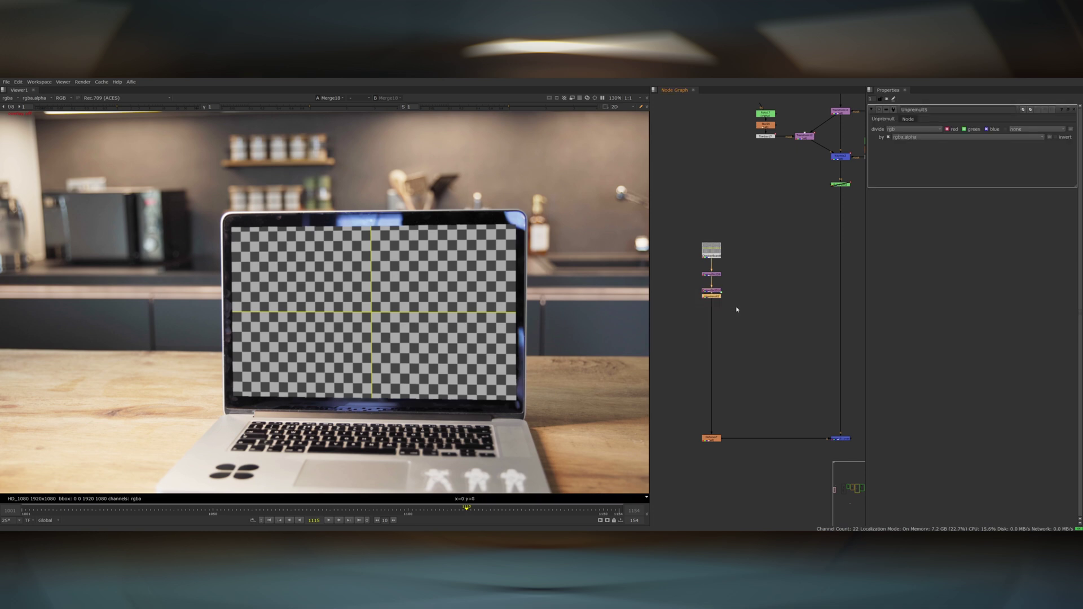
Add a Premult node below the Unpremult and, between them, a Copy node taking the alpha from the tracked CornerPin2D.
key(Tab)
text(premult)
key(Return)
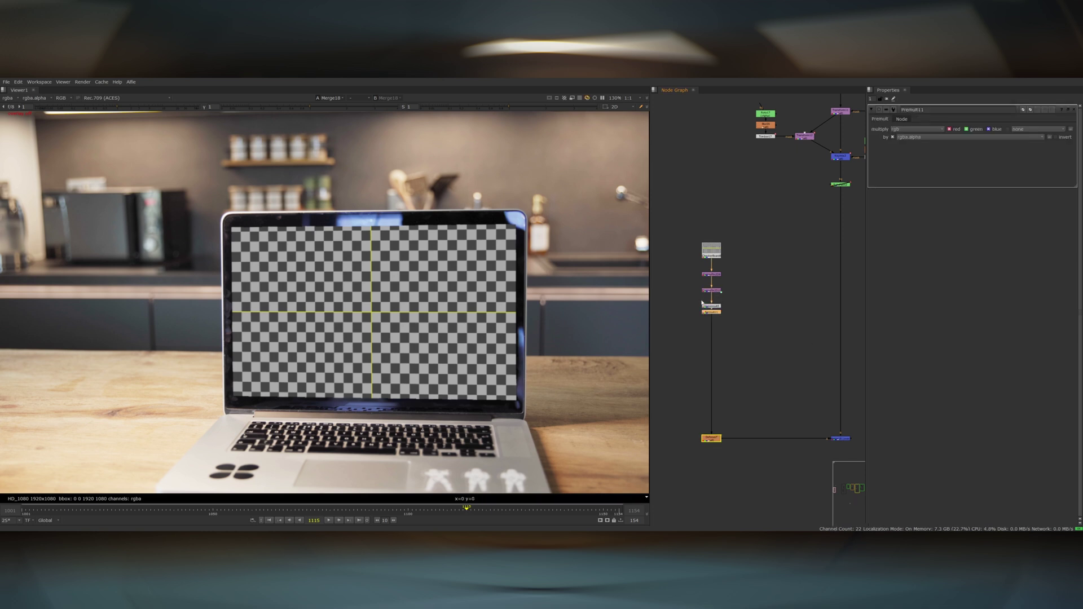
drag(720, 314, 761, 263)
scroll(723, 380, up, 2)
click(740, 370)
key(k)
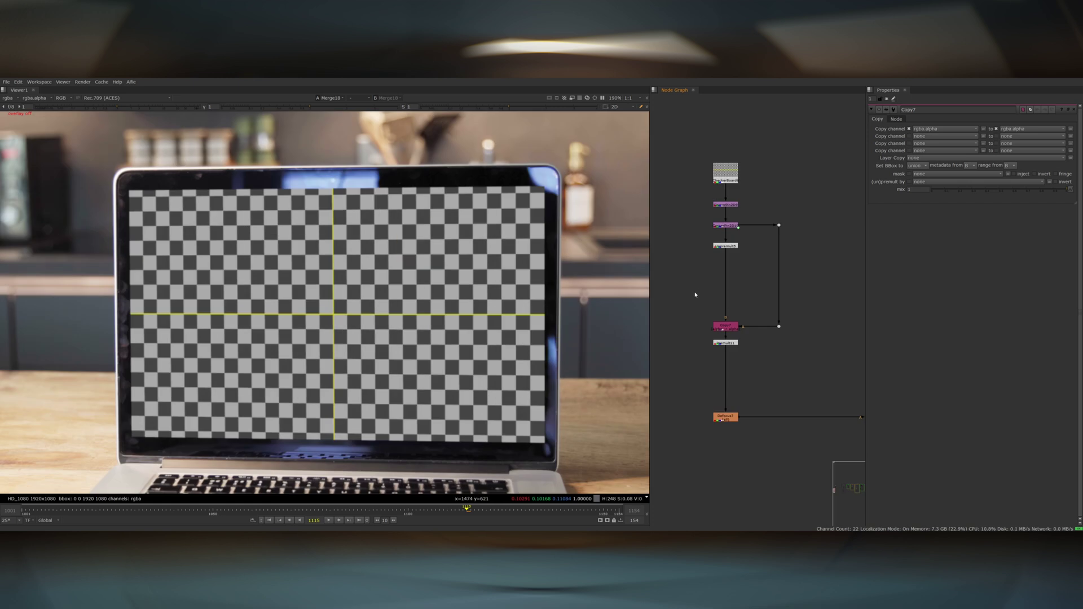
Insert a Grade node below the Unpremult and lower the viewer gamma to 0.14 for judging the highlights.
key(g)
drag(704, 303, 730, 271)
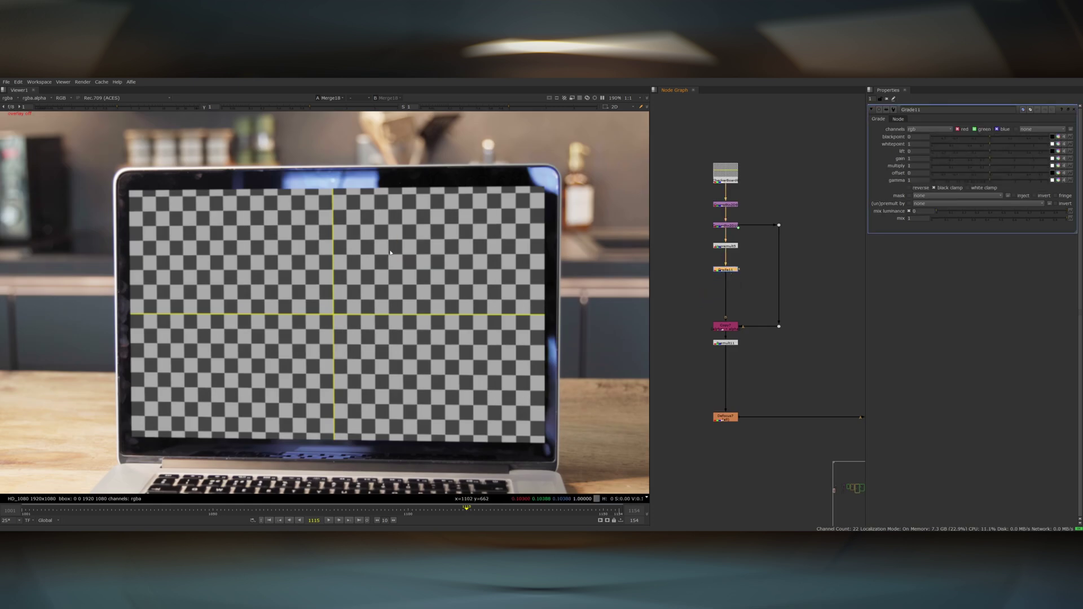
mouse_move(249, 110)
mouse_down()
mouse_move(234, 111)
mouse_move(250, 112)
mouse_up()
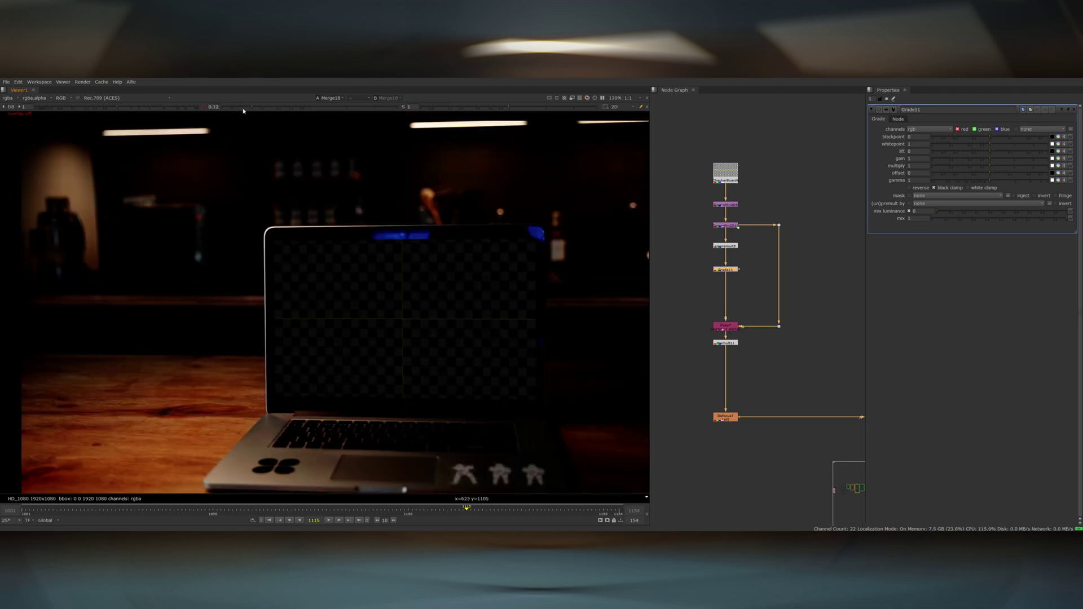
drag(244, 111, 236, 107)
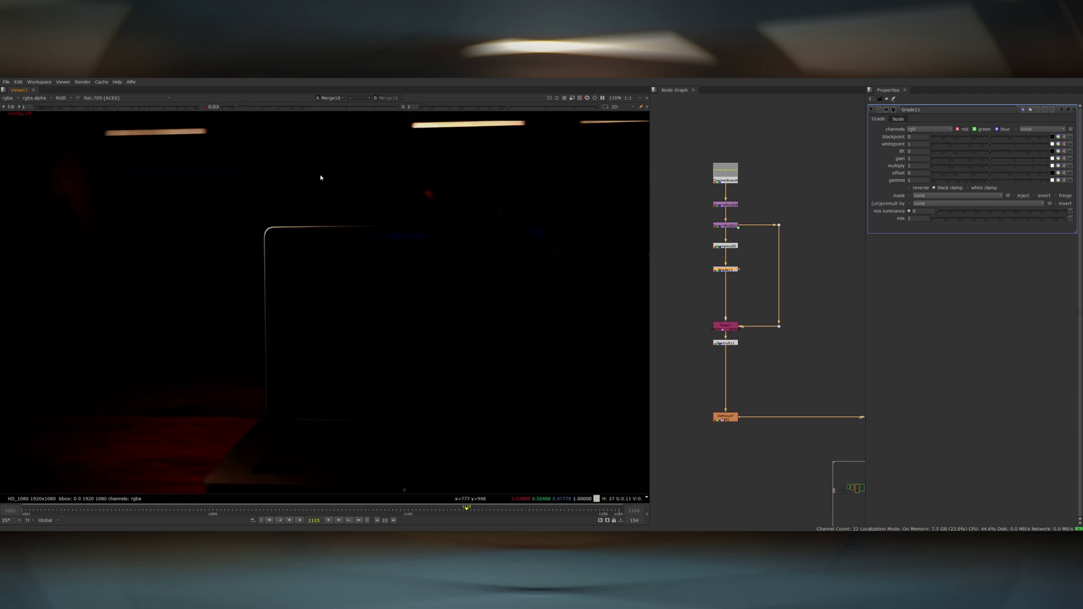
middle_drag(320, 178, 355, 215)
drag(242, 108, 254, 111)
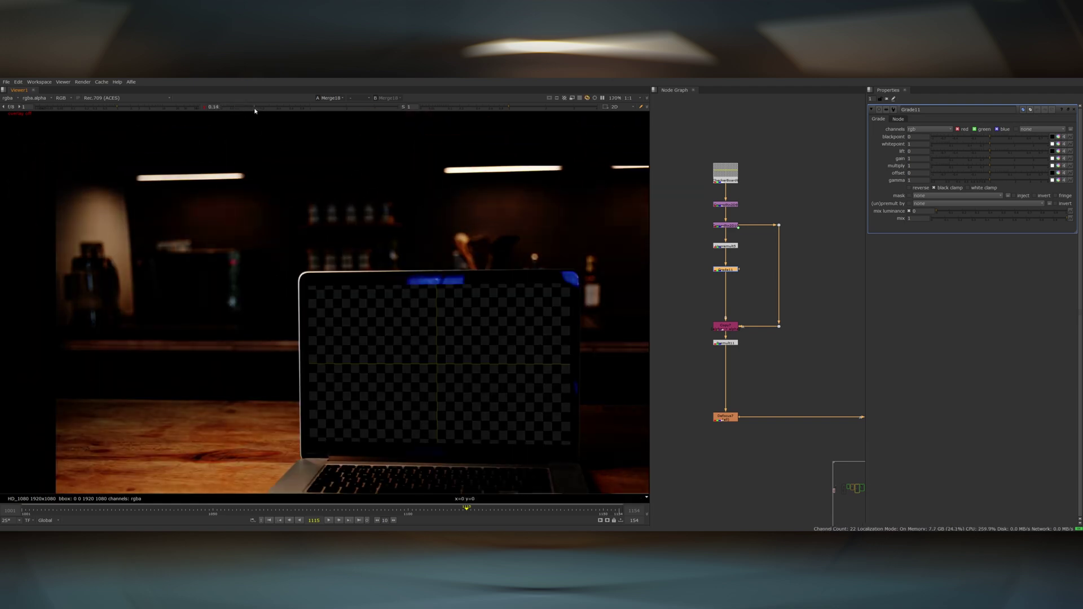
Compare the brightness of the checkerboard's white squares with the plate's brightest highlights in the darkened view.
click(736, 302)
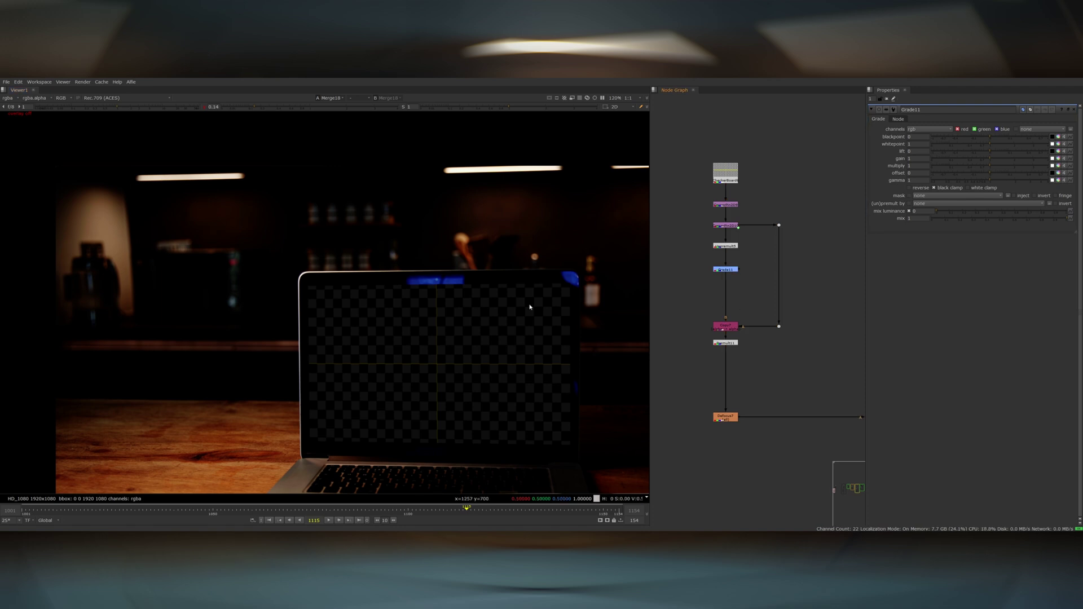
middle_drag(470, 337, 435, 285)
middle_drag(358, 280, 379, 322)
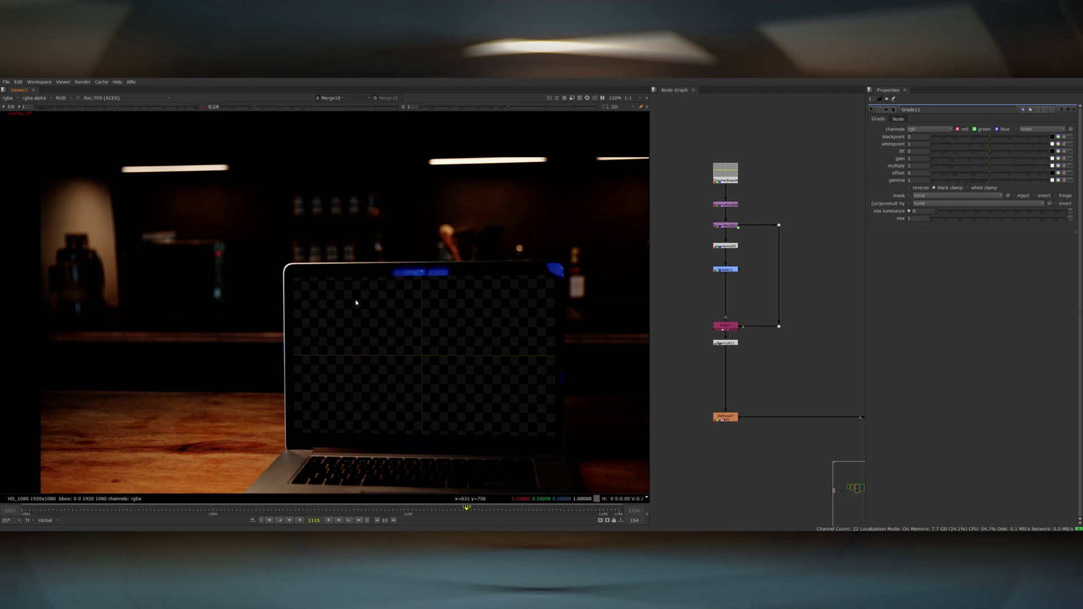
scroll(355, 303, up, 2)
middle_drag(390, 304, 427, 271)
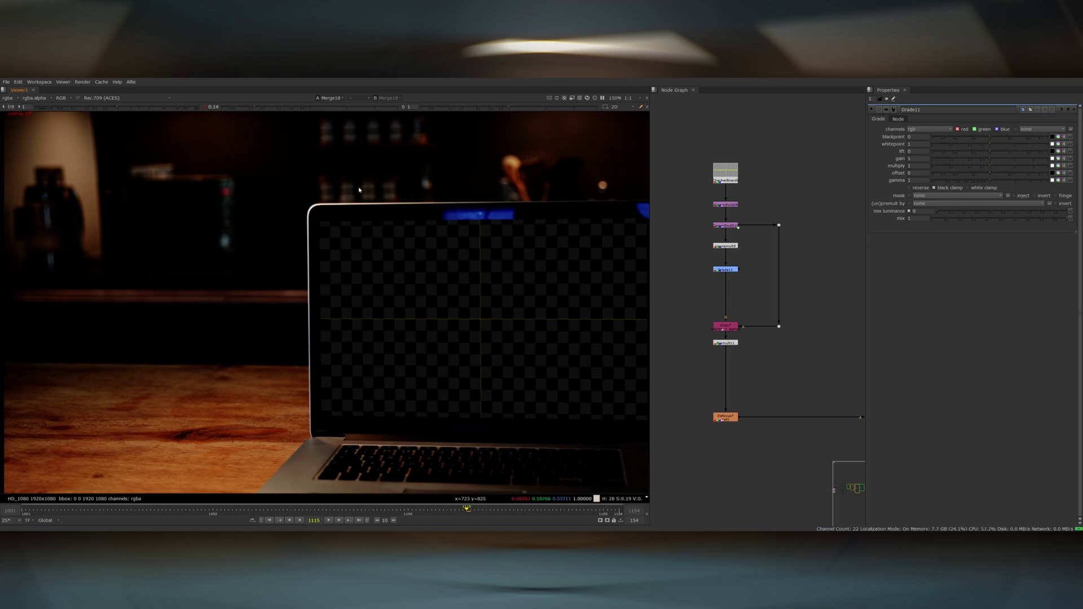
middle_drag(456, 252, 359, 221)
scroll(404, 259, down, 4)
scroll(395, 259, up, 4)
Set the Grade's whitepoint to 0.63, check the checkerboard's whites in the darkened view, and reset the viewer gamma.
middle_drag(490, 263, 528, 286)
click(728, 270)
drag(989, 145, 977, 145)
scroll(418, 296, down, 3)
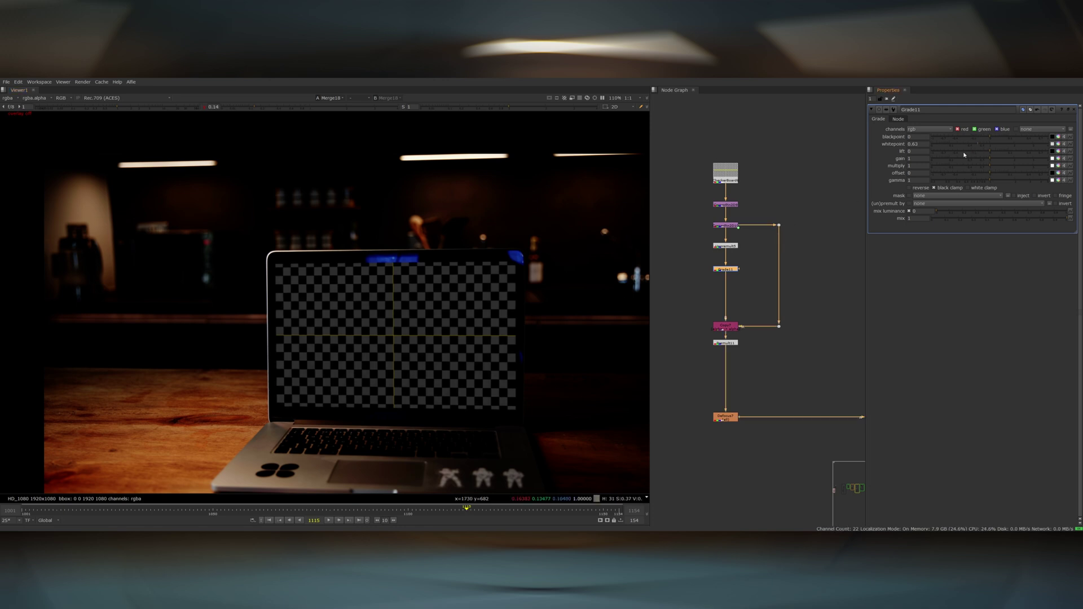
scroll(427, 353, up, 4)
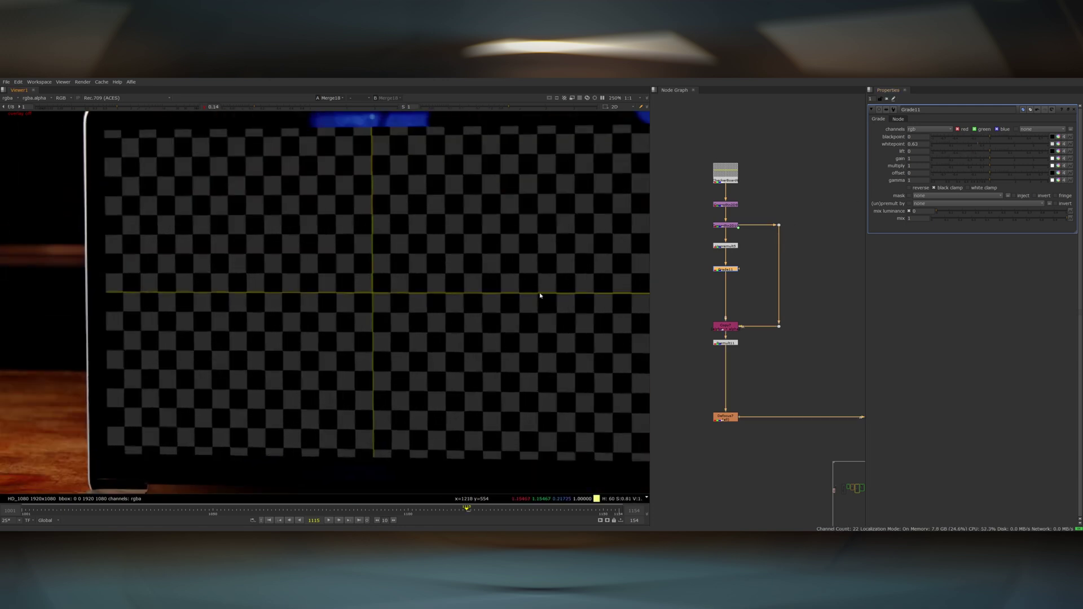
scroll(540, 295, down, 4)
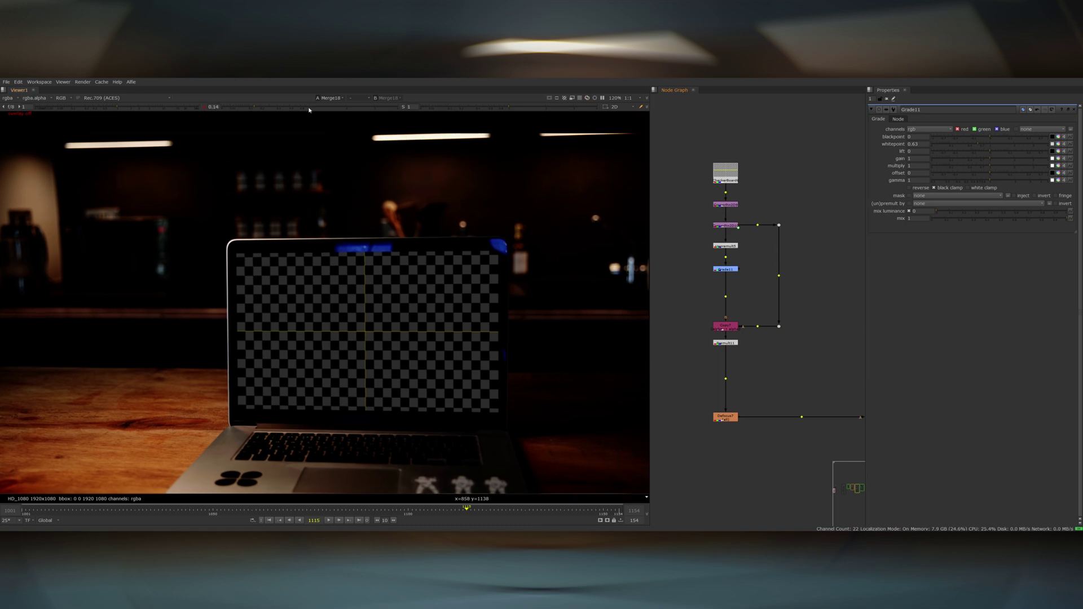
click(310, 107)
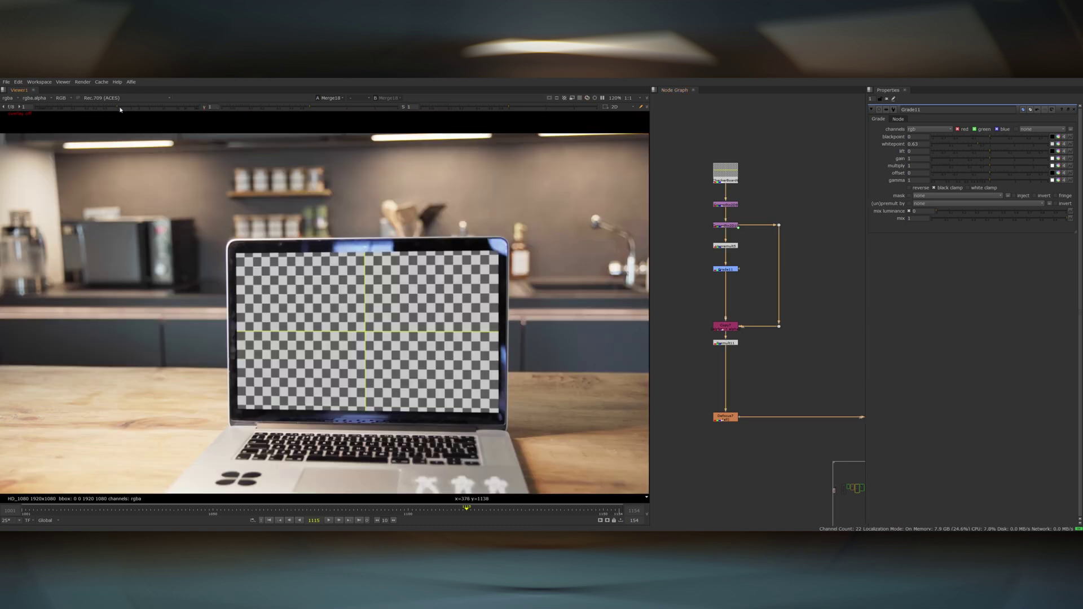
Raise the viewer gain to compare the checkerboard's blacks with the laptop's bezel, and set the Grade's blackpoint to 0.08.
drag(119, 106, 192, 110)
scroll(291, 423, up, 1)
middle_drag(479, 343, 634, 243)
scroll(496, 361, down, 2)
middle_drag(491, 387, 388, 384)
scroll(388, 385, up, 6)
scroll(387, 384, down, 2)
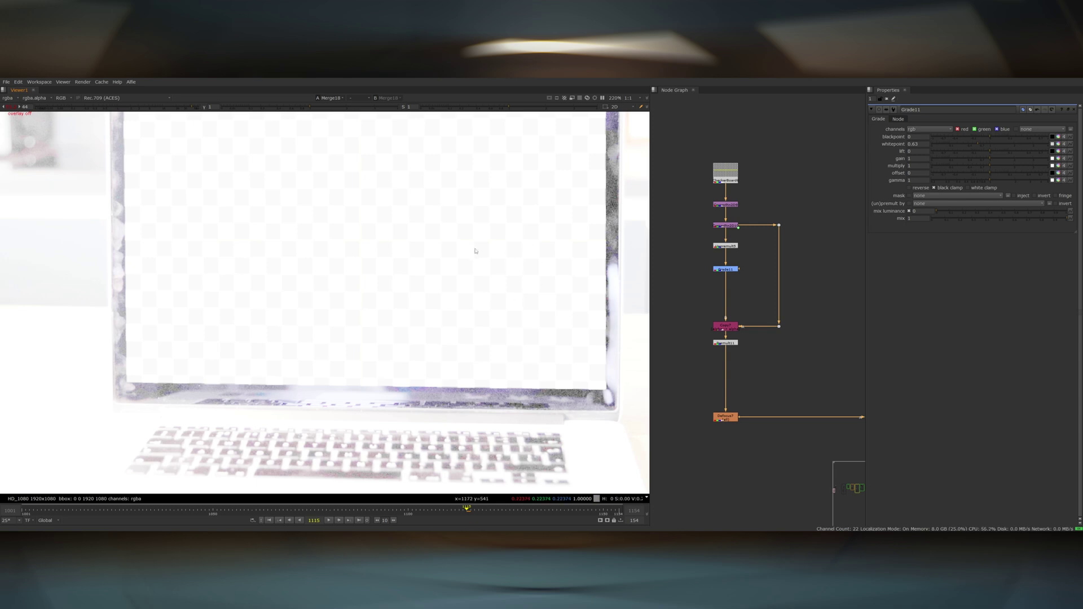
scroll(475, 251, down, 3)
drag(991, 137, 1006, 139)
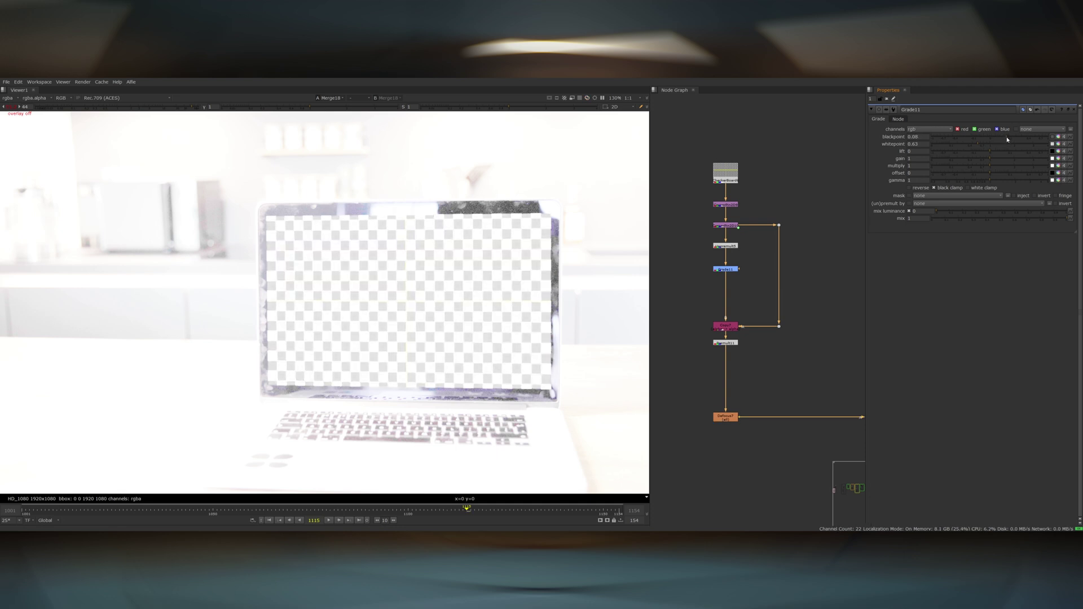
Compare the shot with the Grade disabled and enabled, set its mix to 0.775, and review the result.
click(726, 270)
key(d)
key(d)
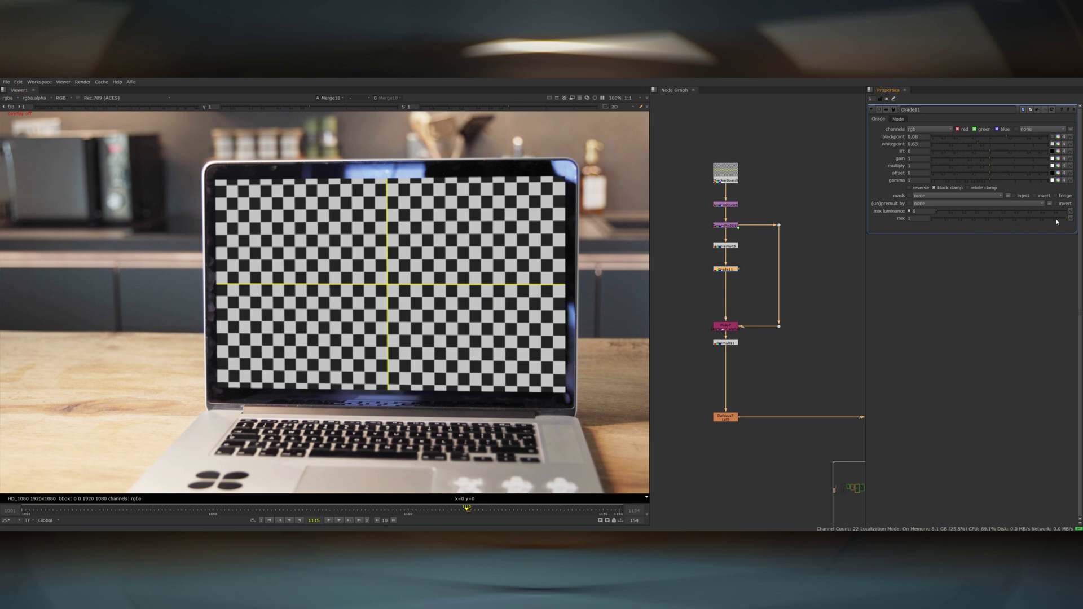
drag(1049, 221, 1036, 221)
scroll(550, 294, down, 6)
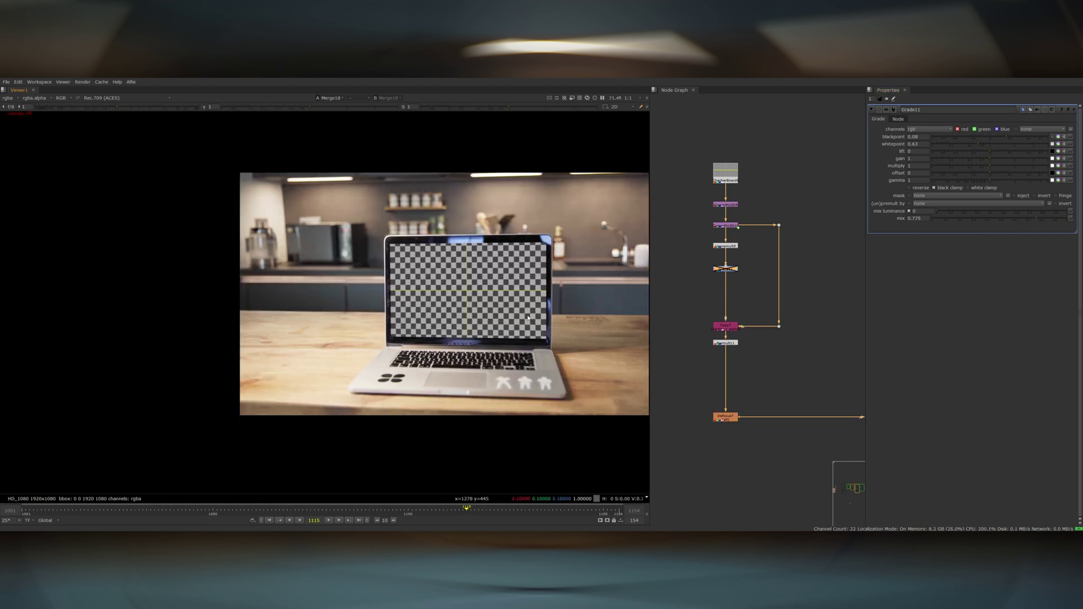
scroll(551, 296, up, 6)
scroll(546, 250, down, 4)
scroll(520, 270, up, 1)
scroll(539, 302, up, 1)
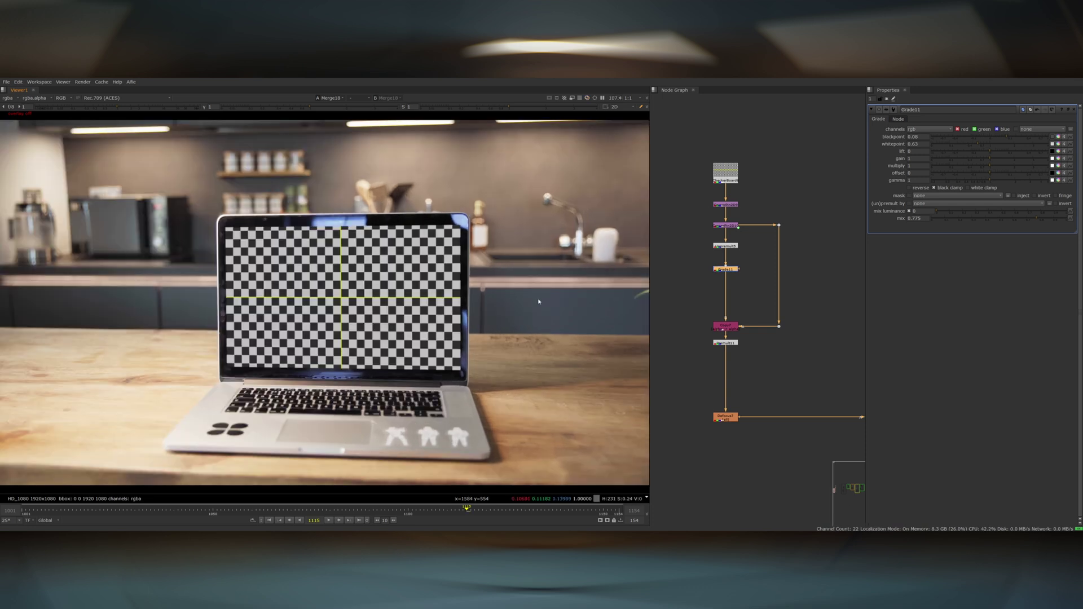
scroll(233, 223, up, 3)
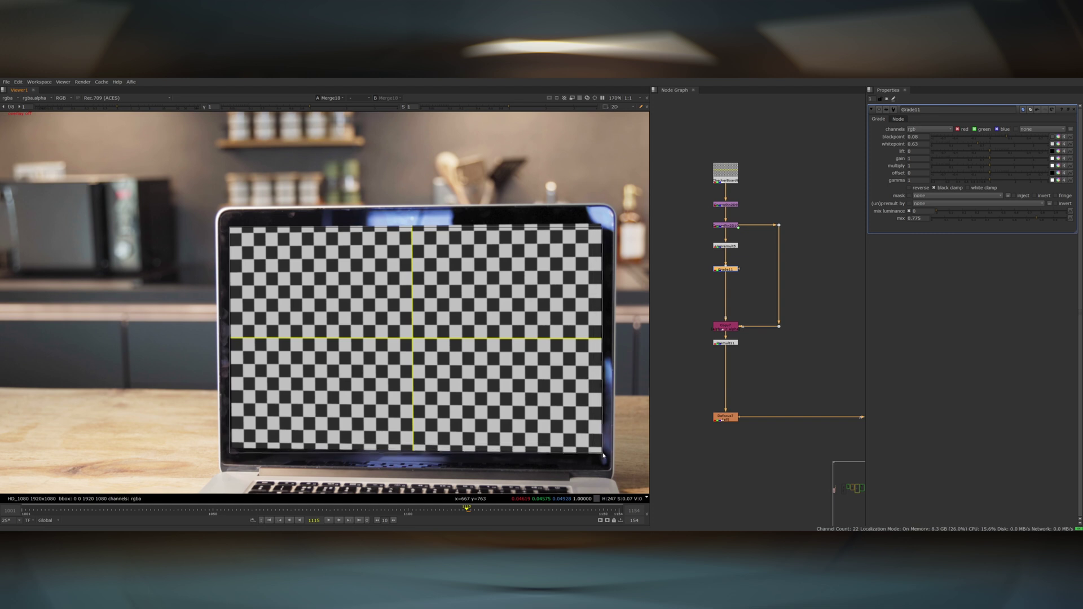
View the cleaned plate from the RotoPaint node to examine the screen reflections, and the checkerboard alone from the Premult node.
scroll(803, 351, down, 3)
middle_drag(806, 343, 706, 364)
click(749, 252)
drag(725, 228, 771, 256)
key(1)
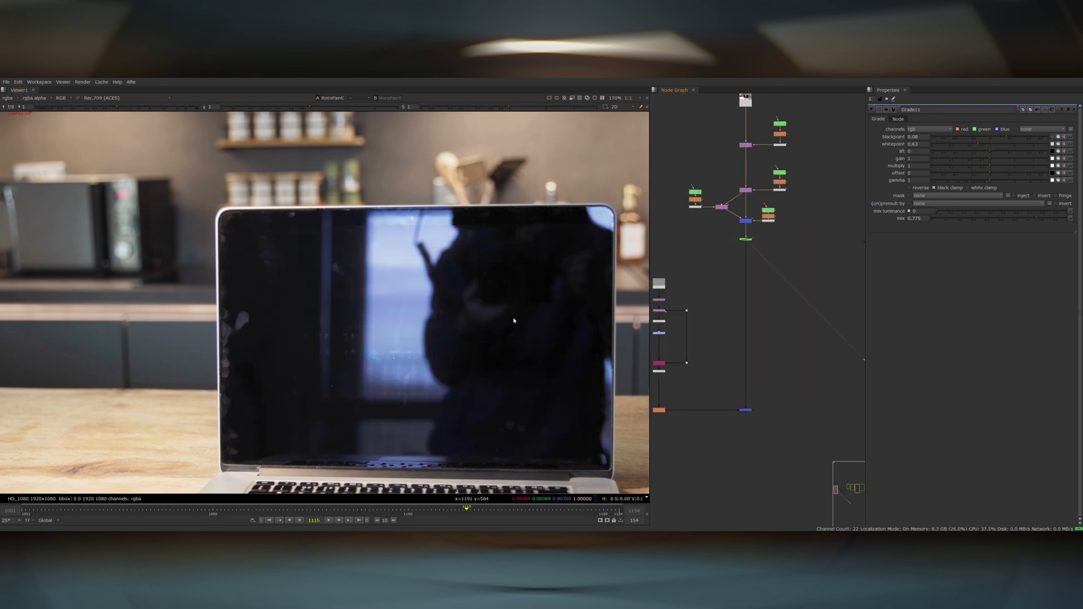
middle_drag(704, 351, 741, 305)
scroll(681, 362, up, 4)
drag(682, 359, 740, 382)
key(1)
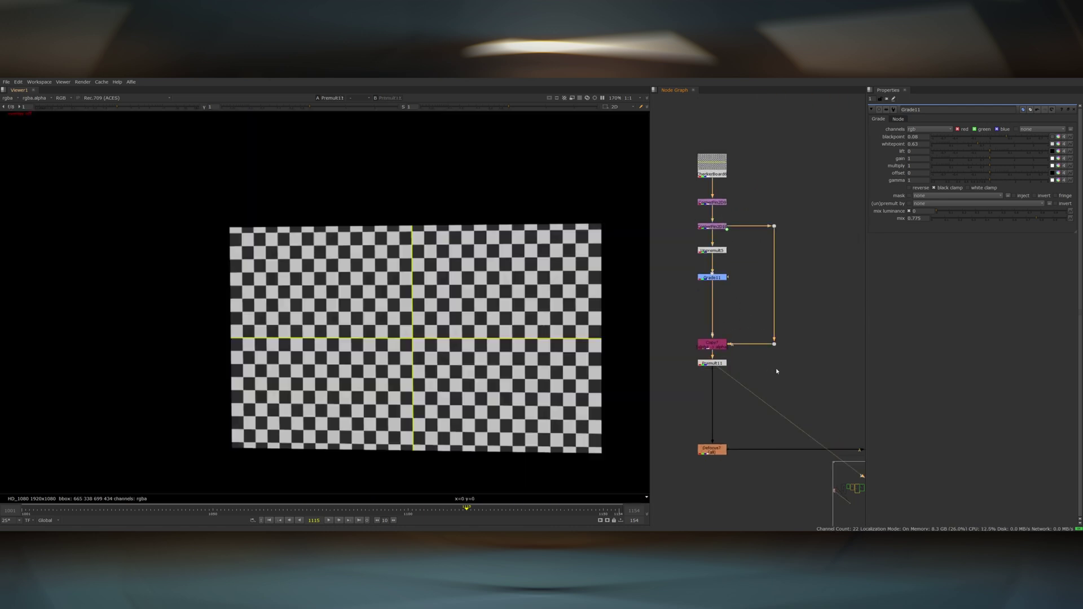
scroll(776, 369, down, 1)
middle_drag(776, 369, 743, 361)
middle_drag(714, 316, 748, 354)
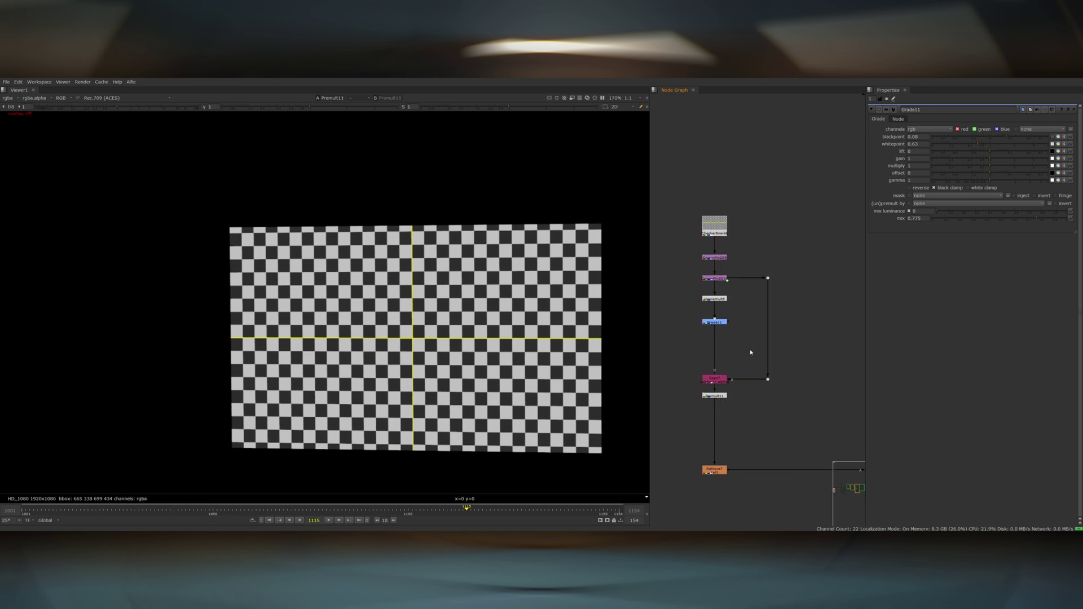
Insert a Merge node between the Grade and Copy nodes, connect its A input to the cleaned plate through a dot, and view it.
key(m)
drag(748, 352, 713, 352)
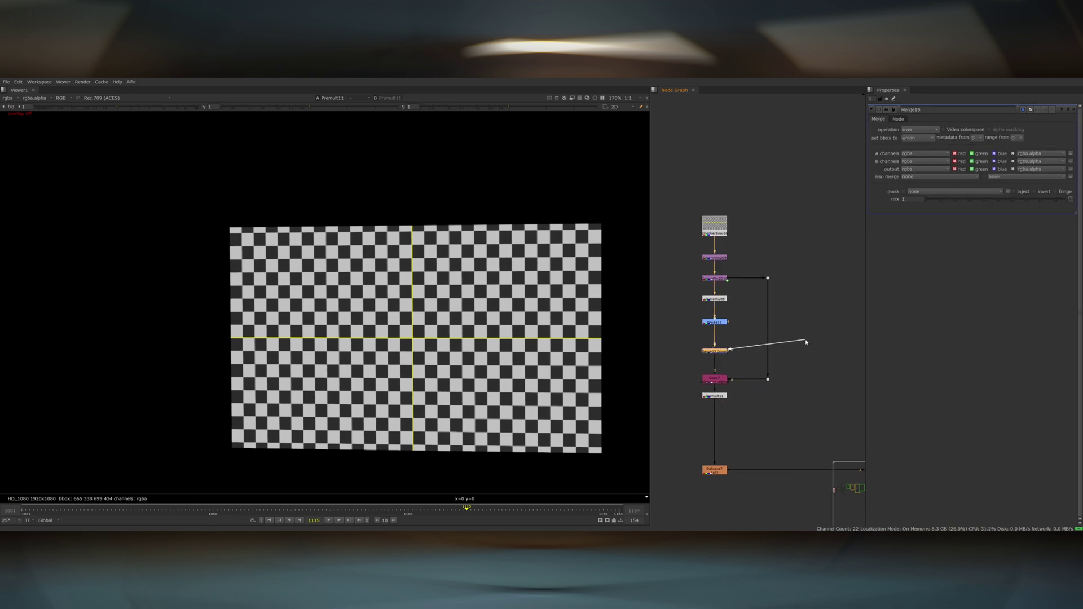
drag(806, 342, 811, 338)
middle_drag(811, 338, 759, 329)
scroll(759, 329, down, 3)
ctrl+click(800, 324)
drag(699, 333, 800, 332)
scroll(688, 348, up, 3)
key(1)
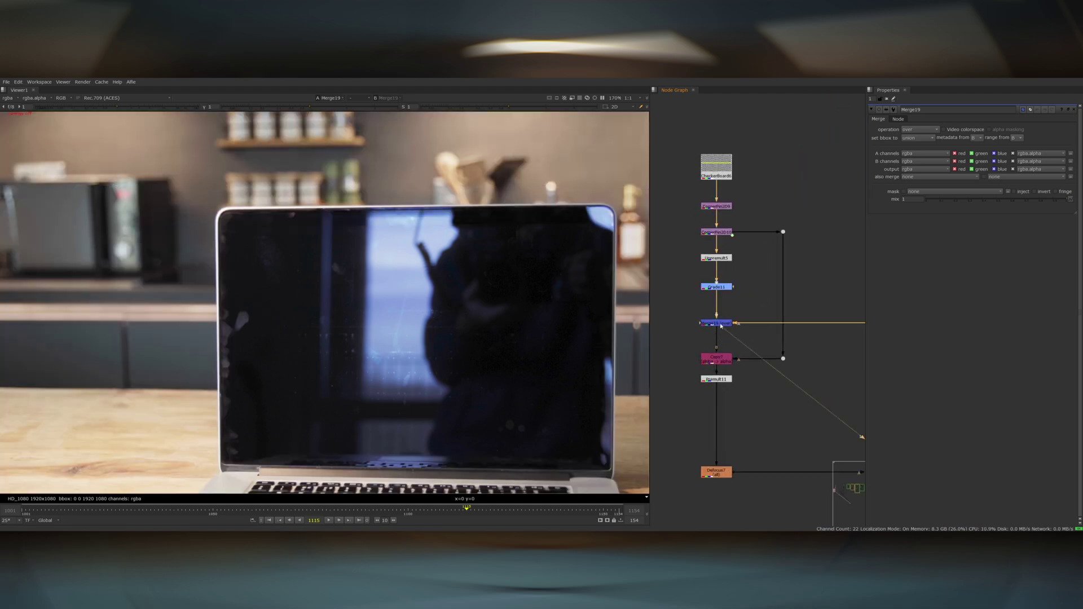
Set the new Merge's operation to screen and its mix to 1, and check the reflections over the checkerboard in the full composite.
click(936, 131)
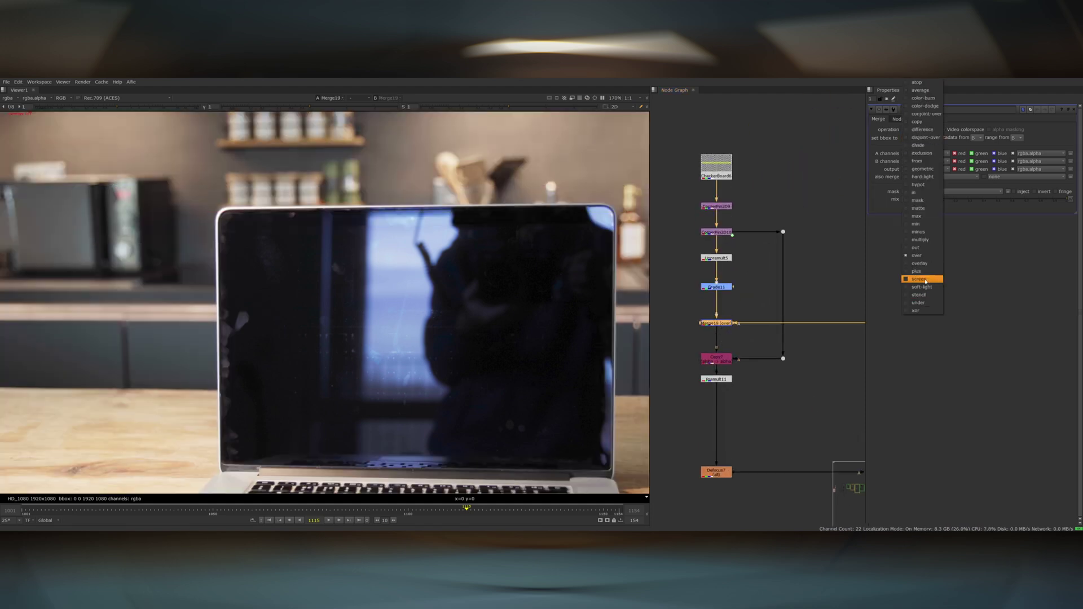
click(919, 282)
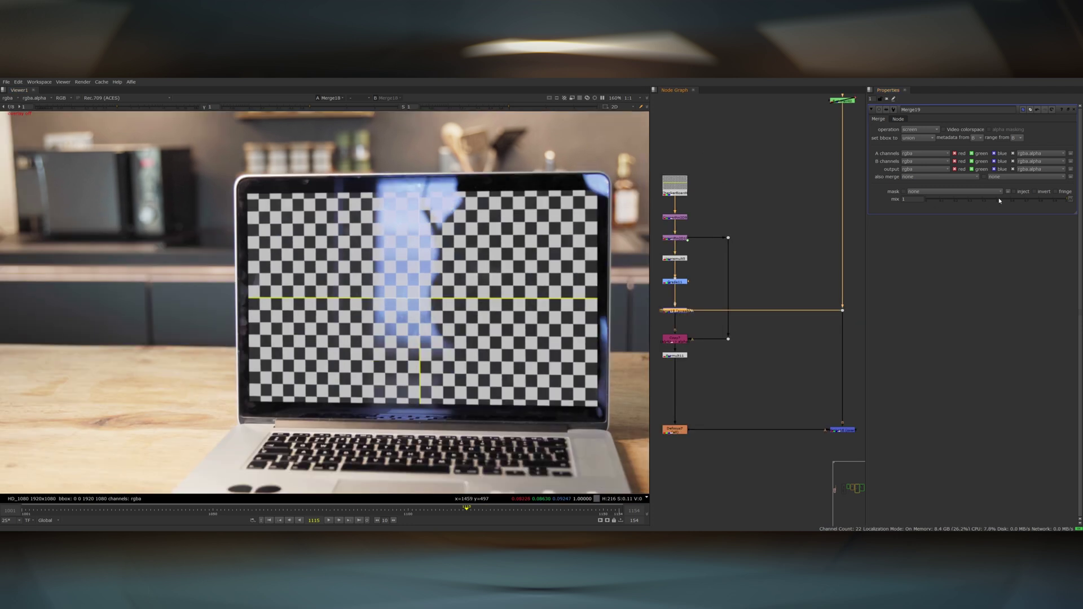
drag(1000, 201, 1068, 200)
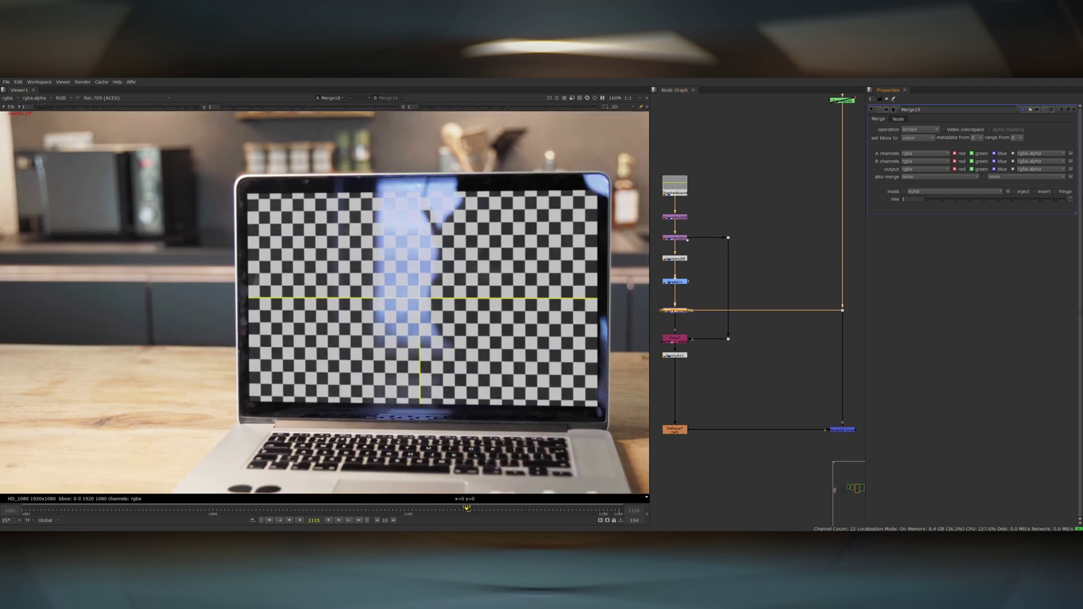
click(686, 312)
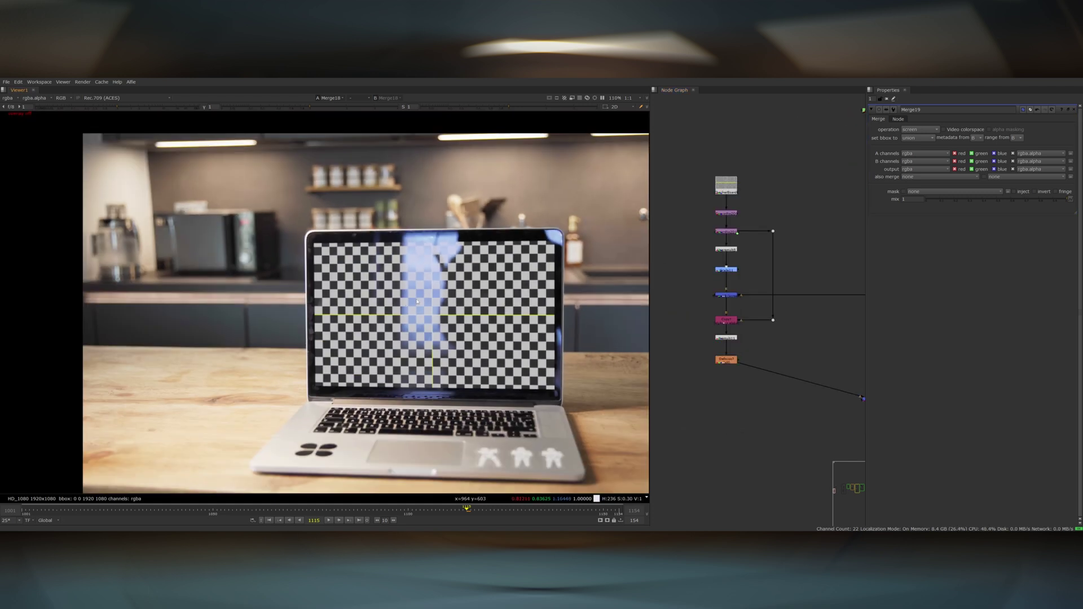
scroll(417, 302, up, 4)
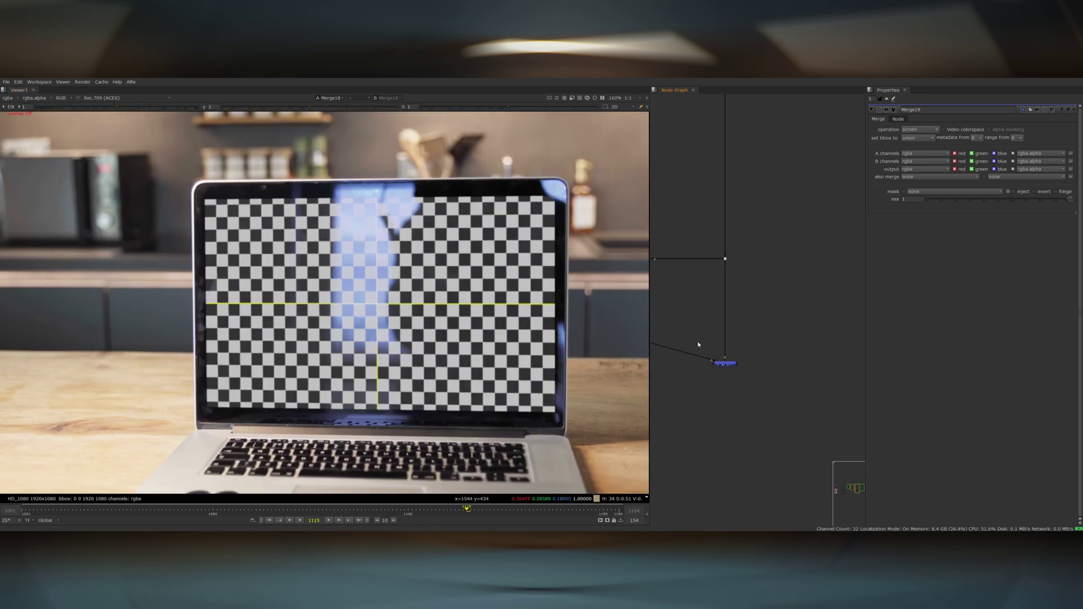
Insert a Grain node directly after the Defocus node.
key(Tab)
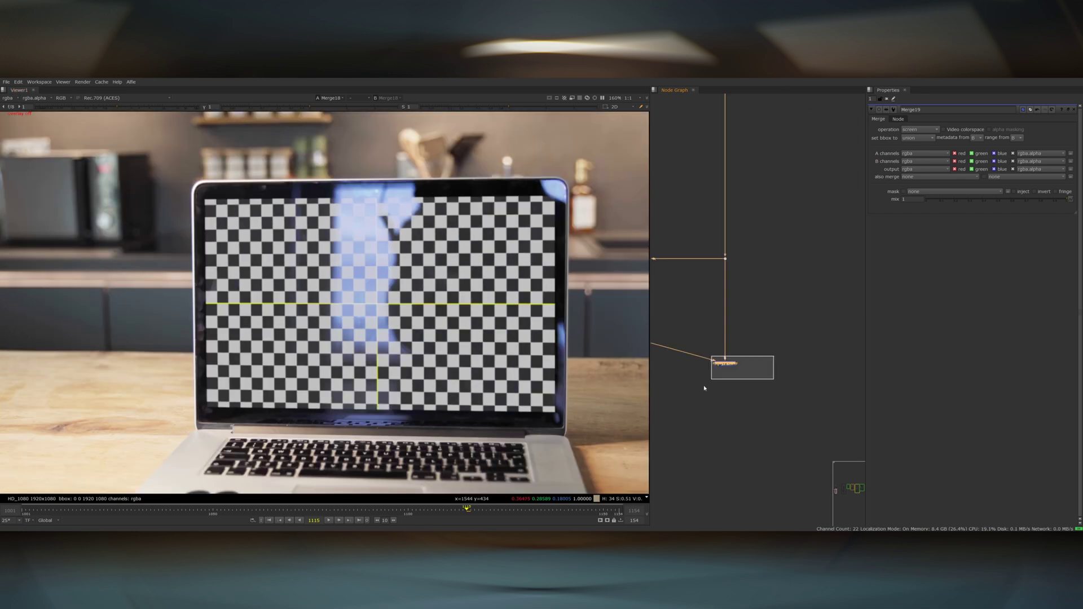
key(Return)
scroll(405, 240, up, 8)
scroll(169, 226, down, 5)
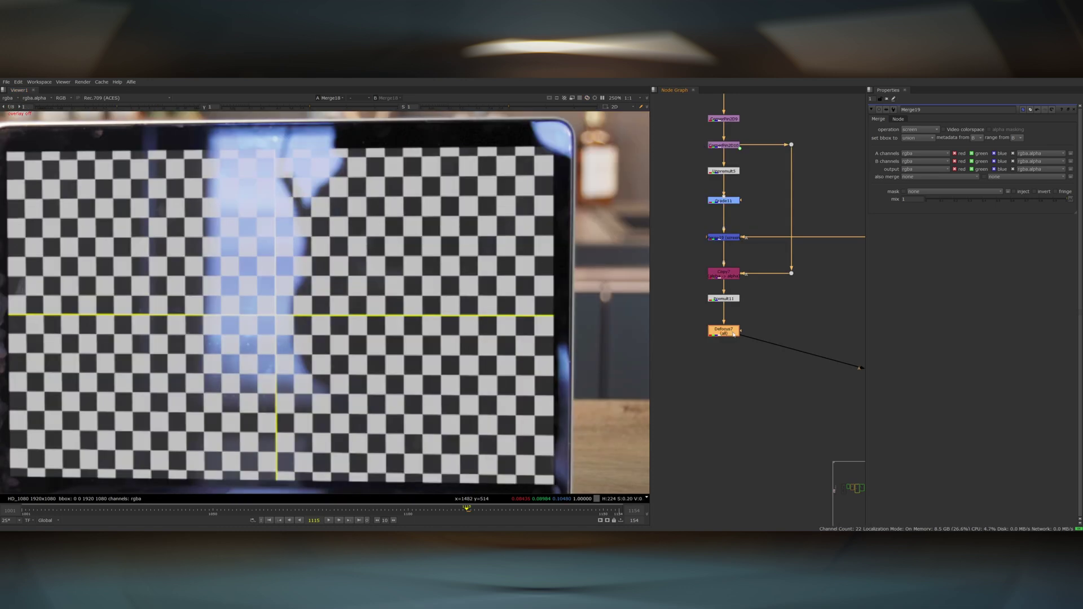
key(Tab)
text(grain)
key(Return)
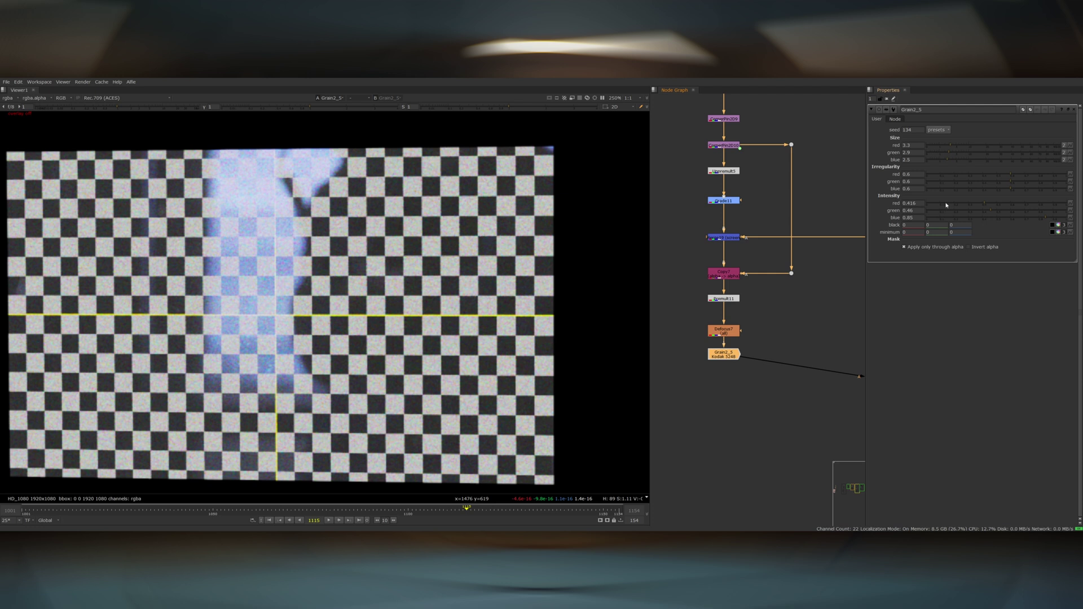
Set the Grain's size to red 1.05, green 0.65, blue 0.45 and its intensity to red 0.05, green 0.08, blue 0.155.
drag(944, 147, 943, 147)
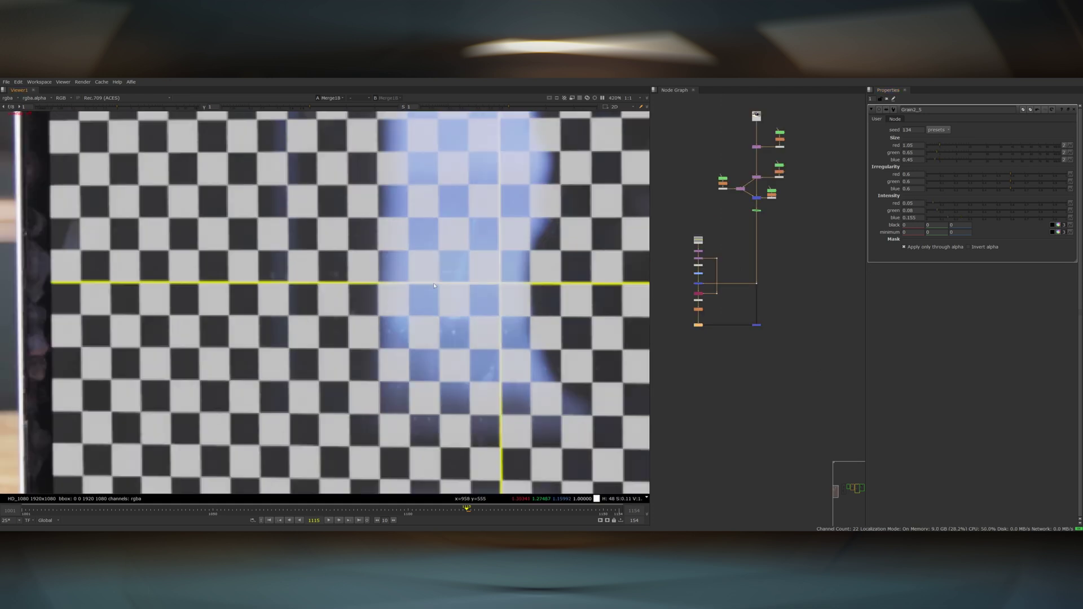
scroll(410, 244, down, 5)
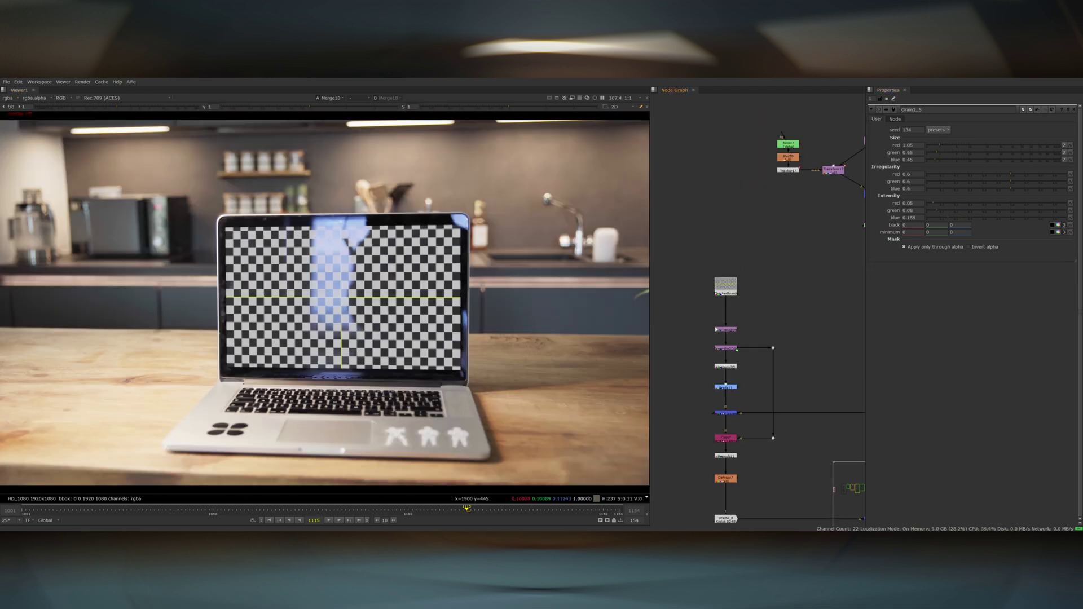
scroll(527, 300, up, 3)
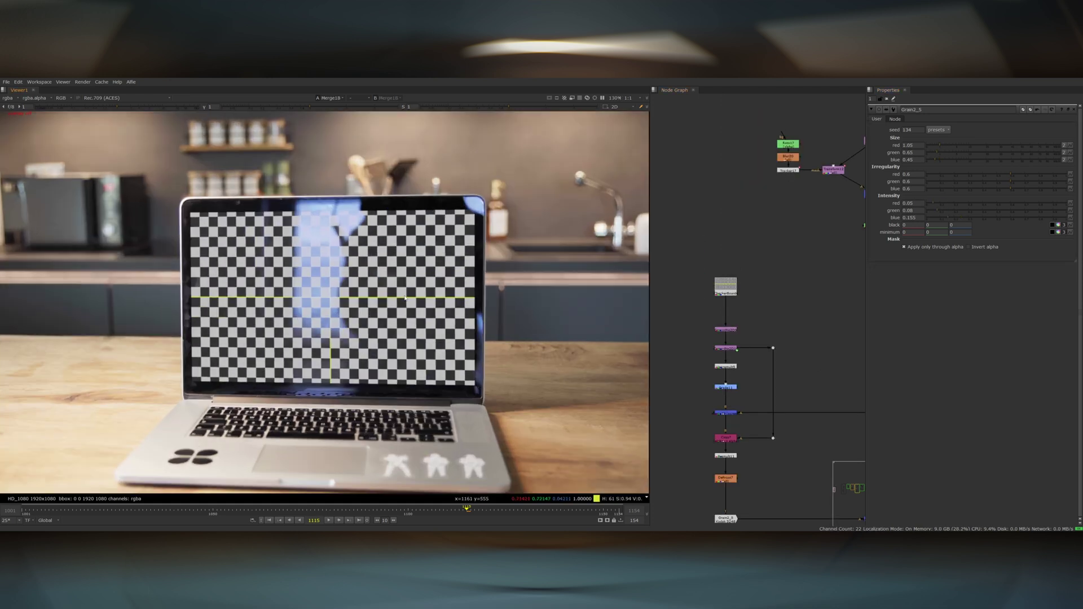
Branch a Crop node off the CheckerBoard and raise its softness so the white alpha fades out at the edges.
scroll(526, 300, down, 2)
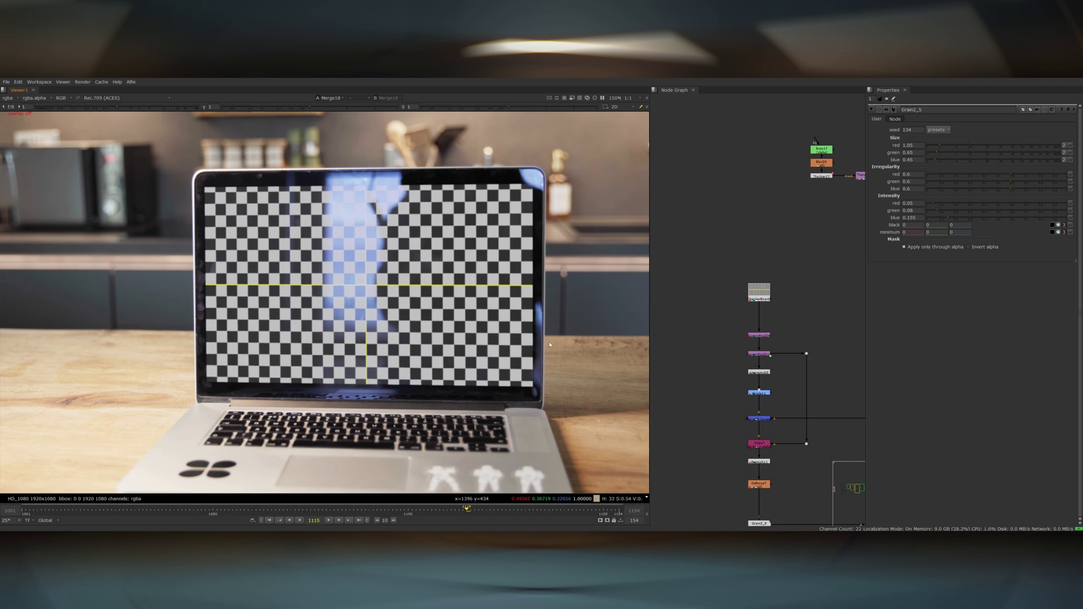
key(Tab)
text(crop)
key(Return)
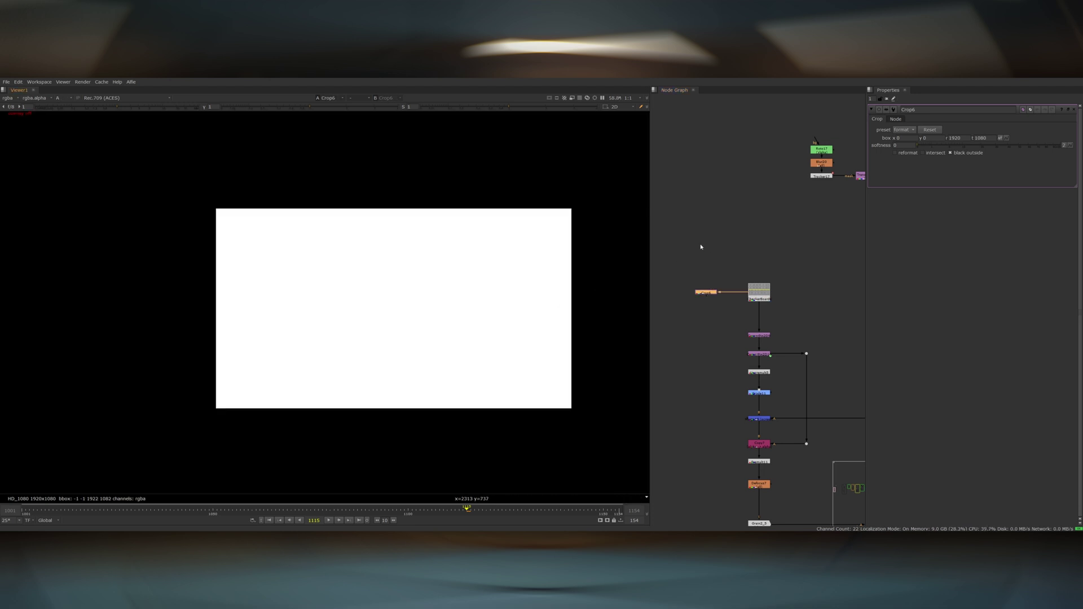
key(q)
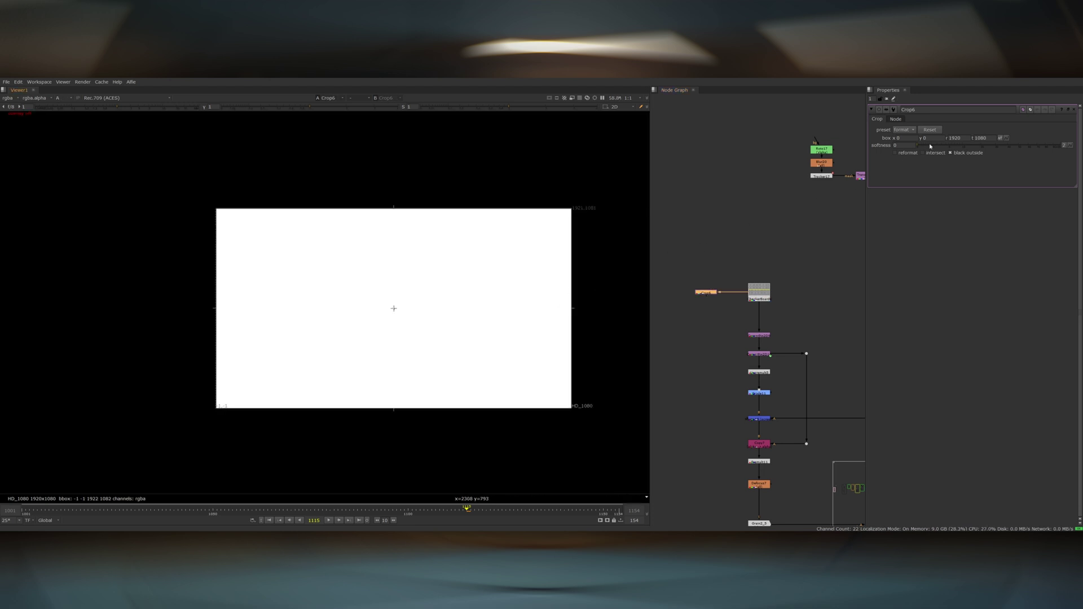
drag(930, 146, 1060, 146)
drag(898, 146, 844, 150)
key(Up)
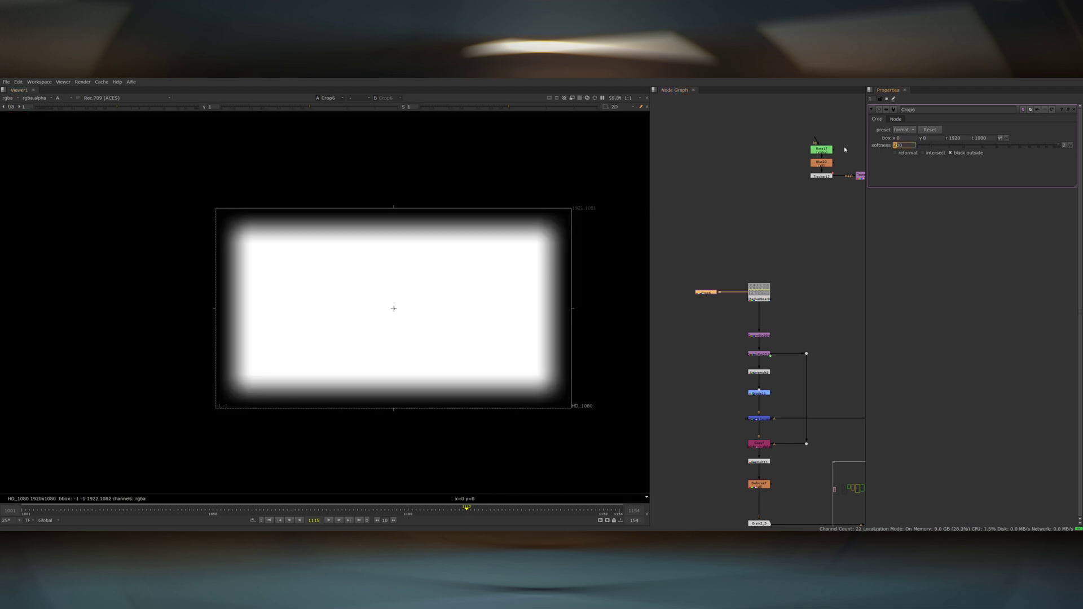
Add a Blur of size 300 below the soft Crop, followed by a second Crop at the full 1920 x 1080 format.
key(b)
click(1033, 138)
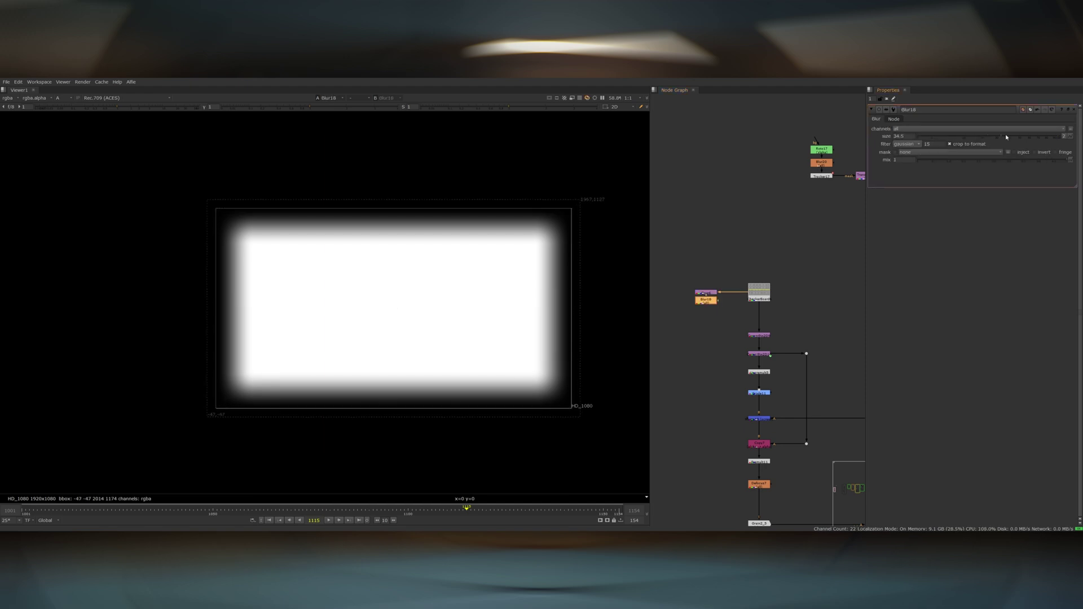
drag(1033, 139, 1061, 137)
text(300)
key(Return)
key(Tab)
text(crop)
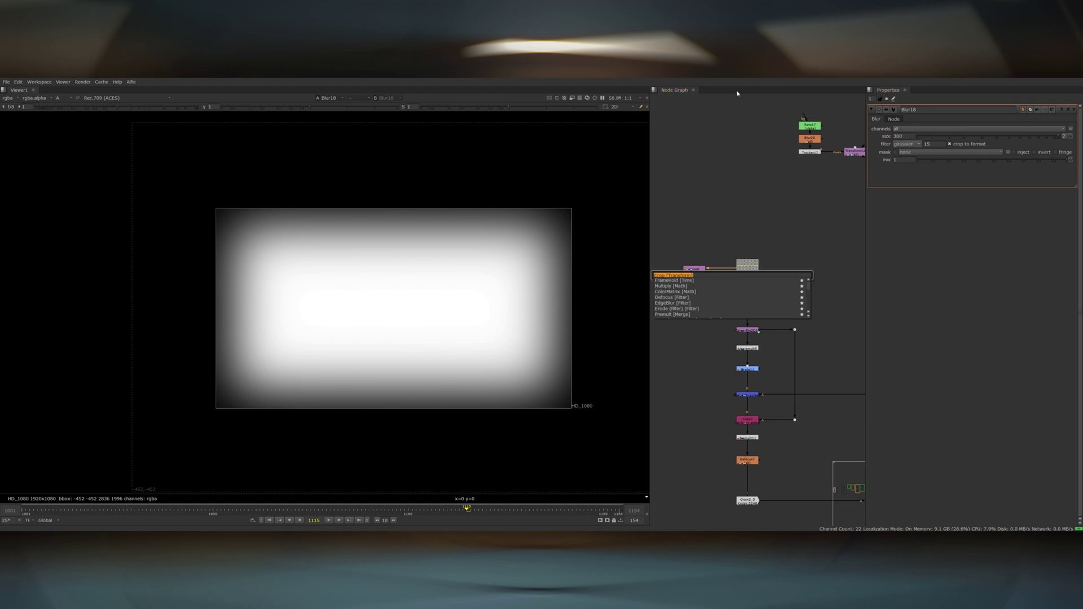
key(Return)
click(698, 288)
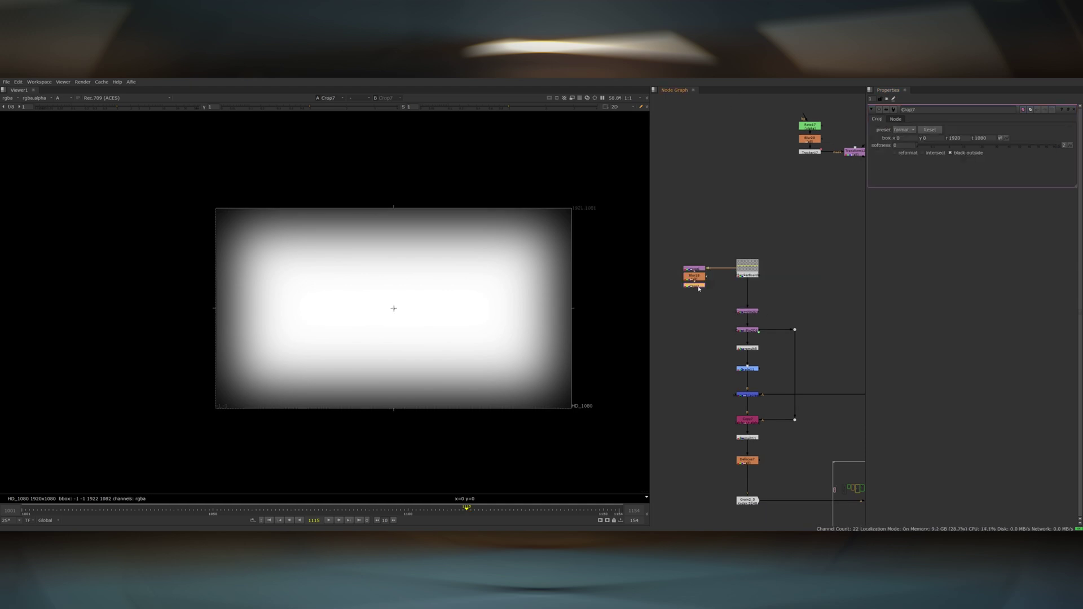
Insert a Copy node below the CheckerBoard that takes the blurred crop's alpha, and follow it with a Premult.
key(k)
drag(726, 289, 750, 290)
key(Tab)
text(premult)
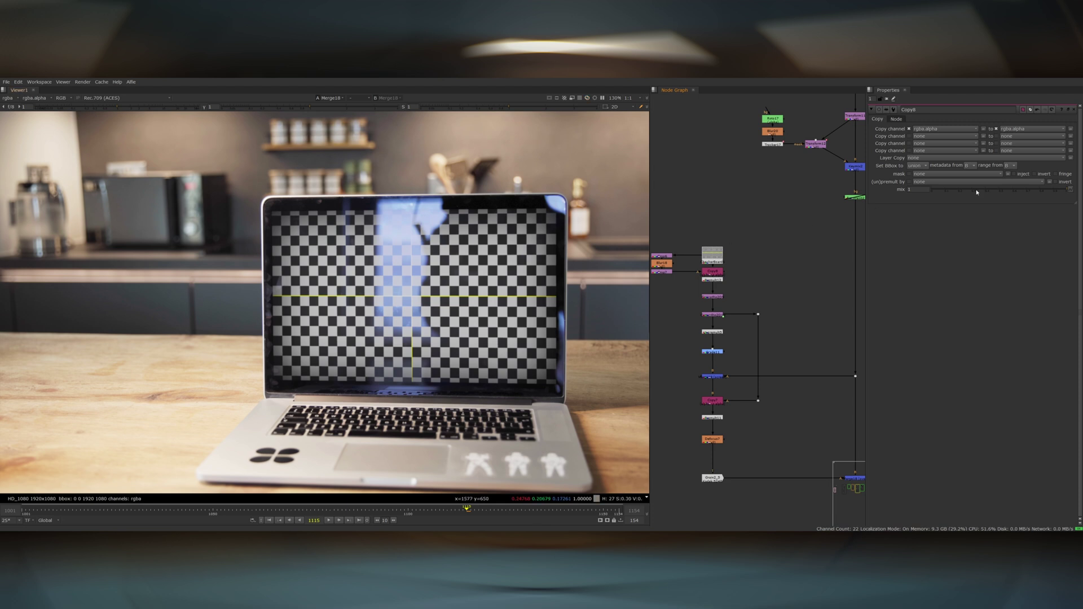
Reduce the new Copy node's mix to 0.505 to soften the screen's edge falloff.
scroll(709, 275, up, 3)
click(727, 274)
mouse_move(1030, 191)
mouse_down()
mouse_move(909, 200)
mouse_move(1033, 191)
mouse_up()
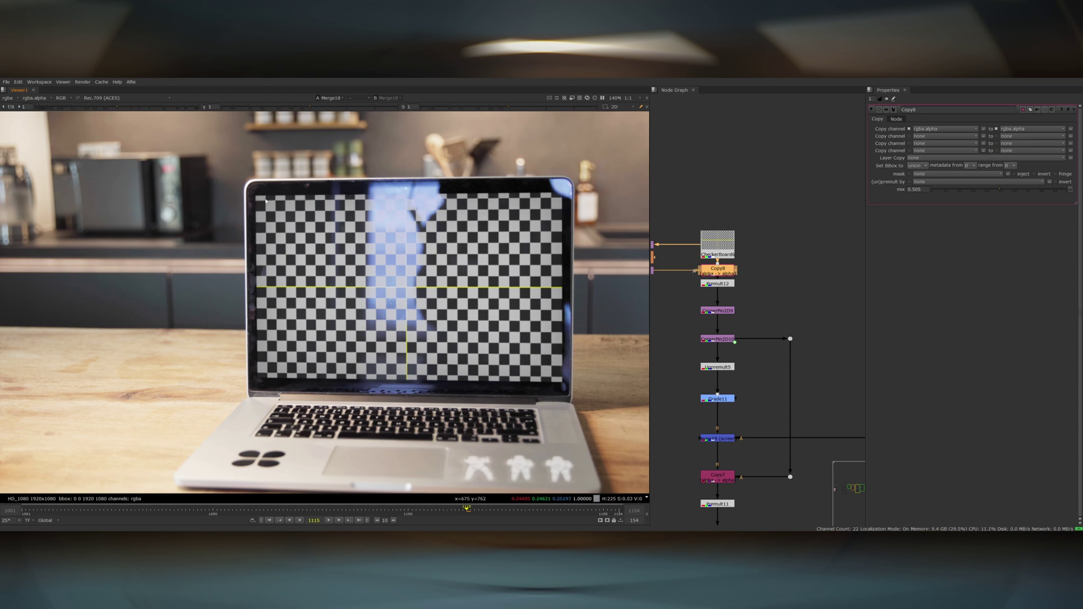
Compare the composite with and without the falloff Copy node, and examine the checkerboard's edges and corners up close.
click(737, 277)
key(d)
key(d)
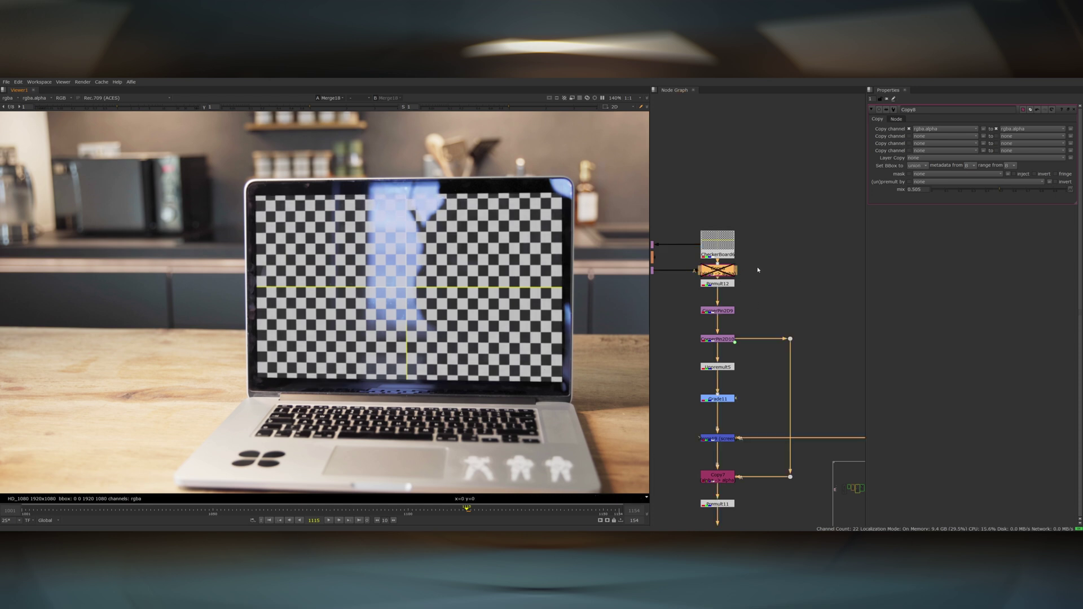
key(d)
key(d)
scroll(578, 342, up, 6)
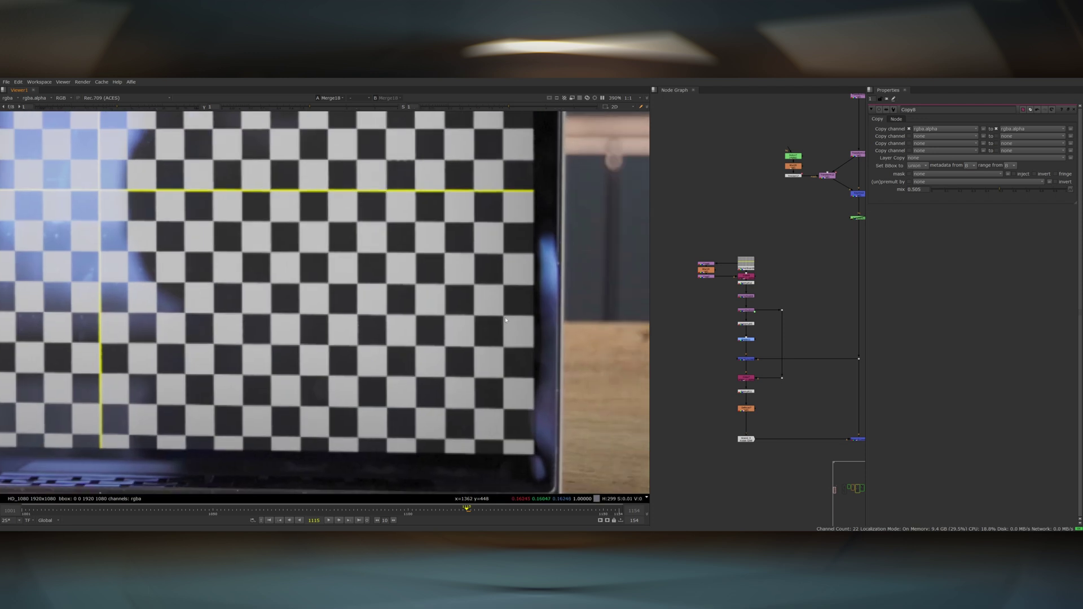
middle_drag(577, 342, 524, 330)
scroll(524, 330, down, 6)
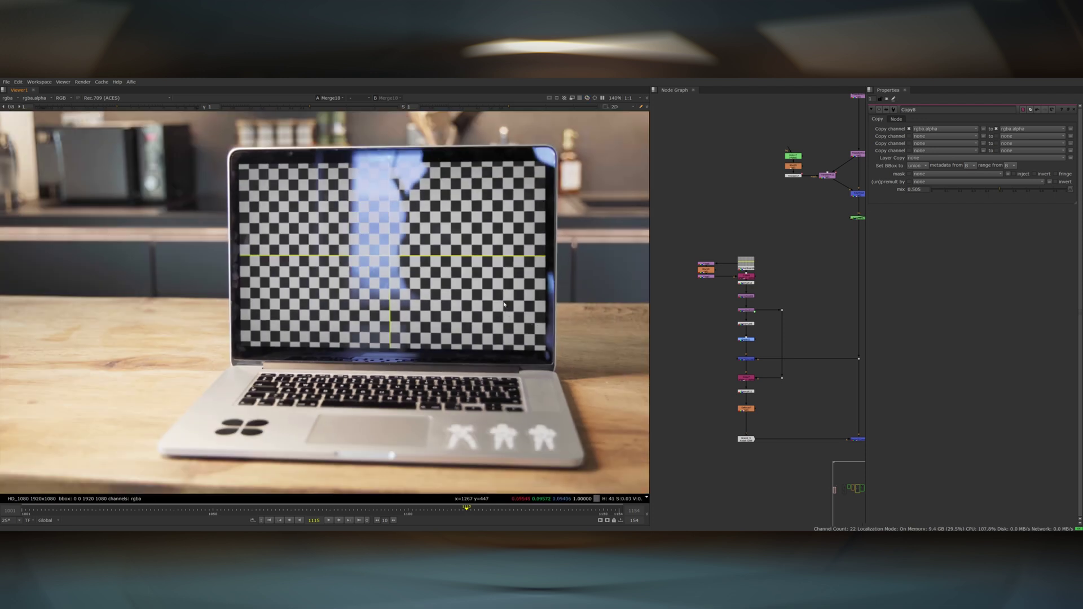
middle_drag(268, 186, 256, 240)
scroll(259, 238, up, 5)
scroll(273, 256, down, 3)
scroll(337, 258, down, 5)
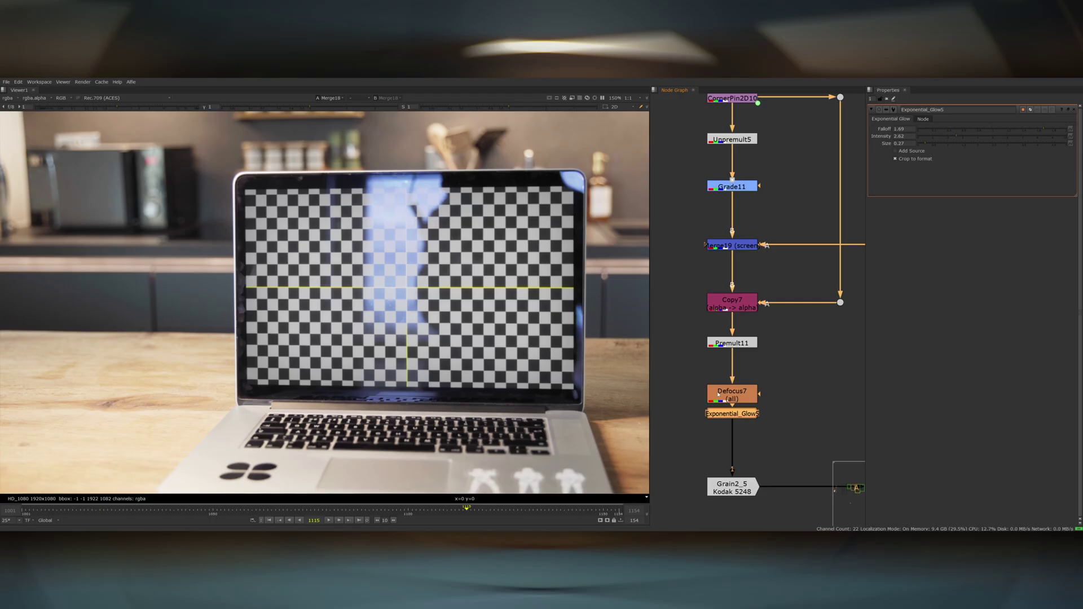
Place the Exponential Glow between the Defocus and Grain nodes, set falloff 1.79 and intensity 2.1, and compare with it disabled.
click(741, 430)
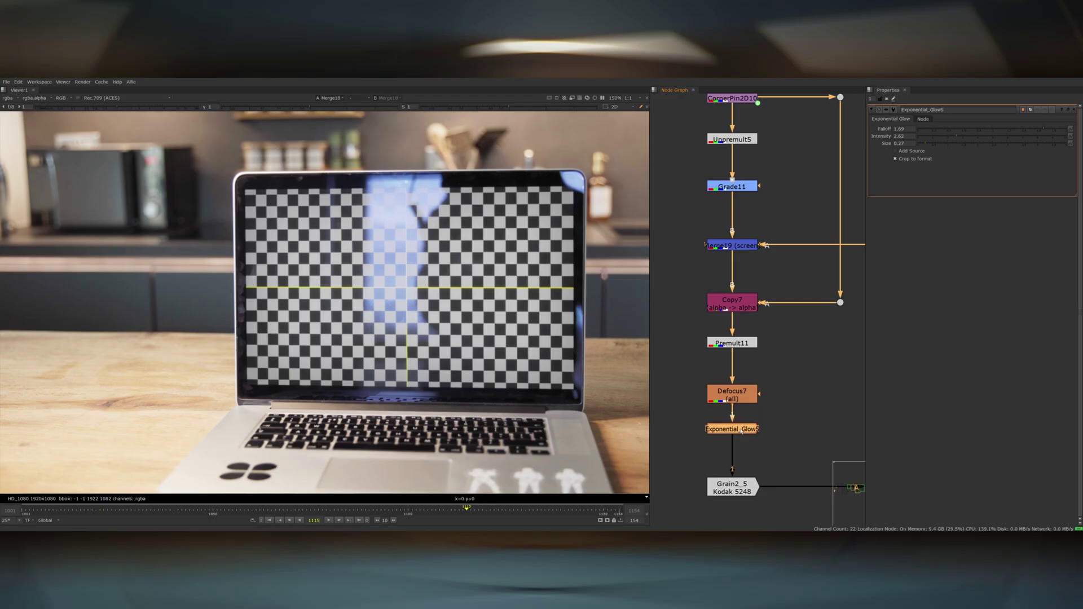
key(1)
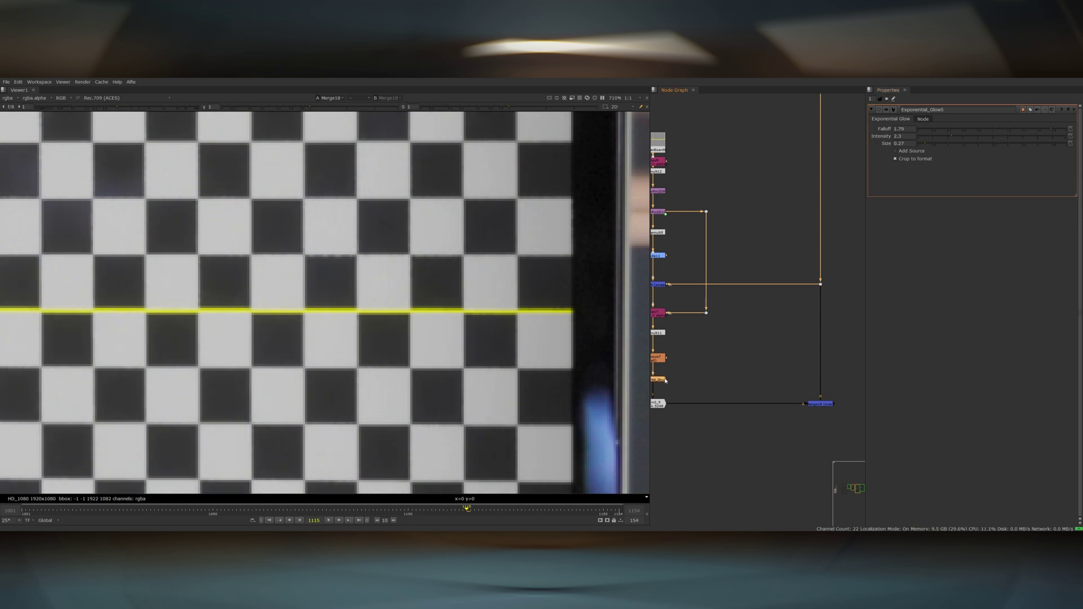
key(d)
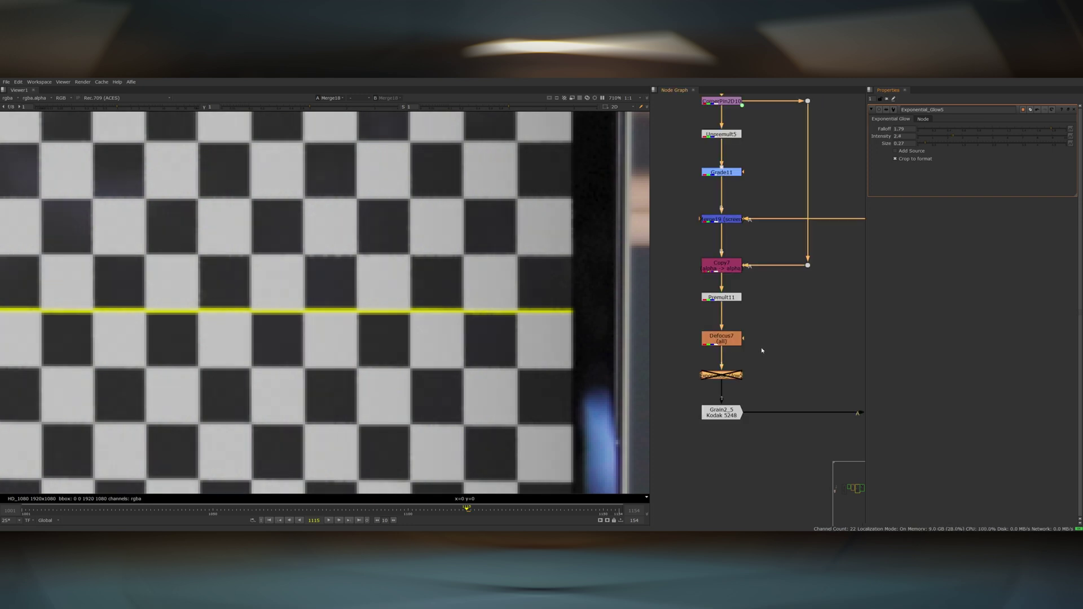
key(d)
drag(952, 137, 953, 138)
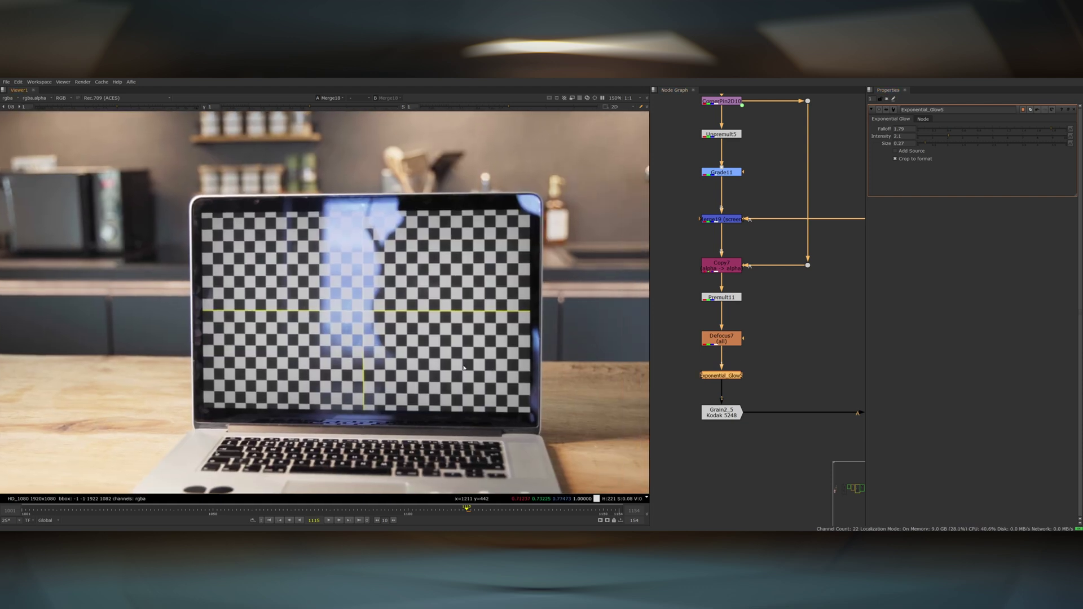
drag(713, 375, 713, 376)
click(680, 364)
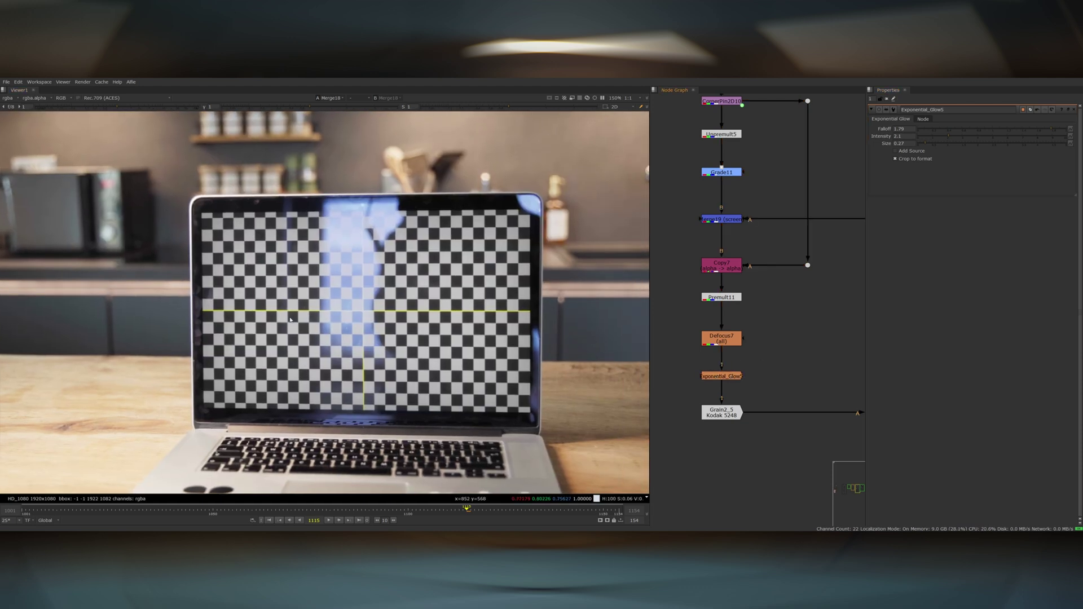
Compare the full composite with the falloff Copy, Grade, screen Merge, Defocus, Exponential Glow and Grain nodes disabled and enabled together.
scroll(434, 275, down, 2)
scroll(434, 295, up, 2)
click(723, 378)
scroll(724, 379, down, 3)
middle_drag(724, 379, 711, 421)
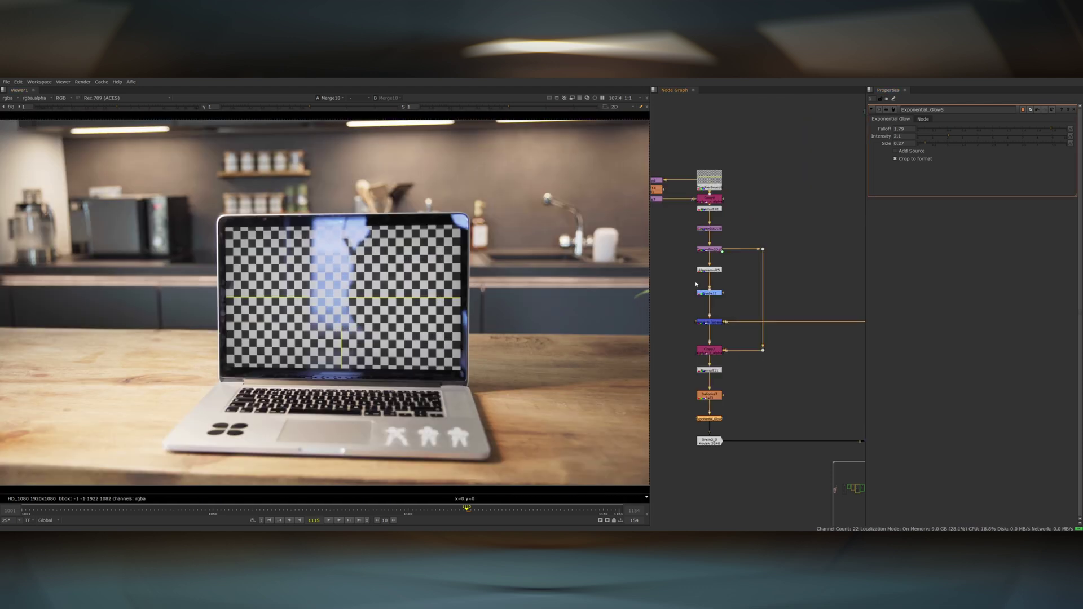
drag(687, 283, 740, 342)
drag(683, 375, 742, 449)
shift+click(712, 199)
key(d)
key(d)
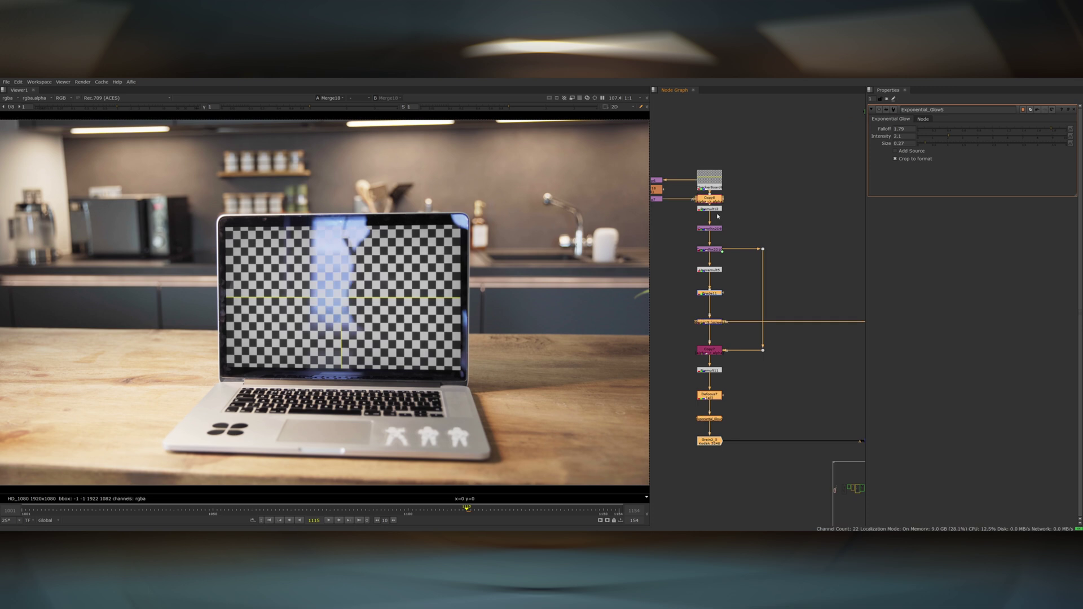
key(d)
key(d)
key(d)
key(d)
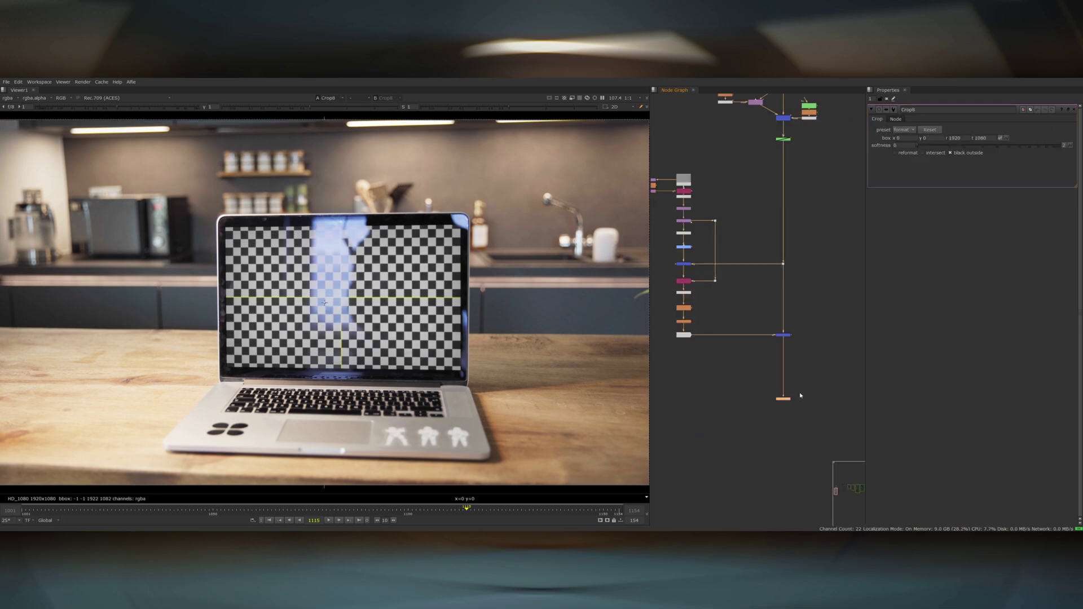
Open the settings of the final over Merge that places the screen content on the plate.
click(750, 425)
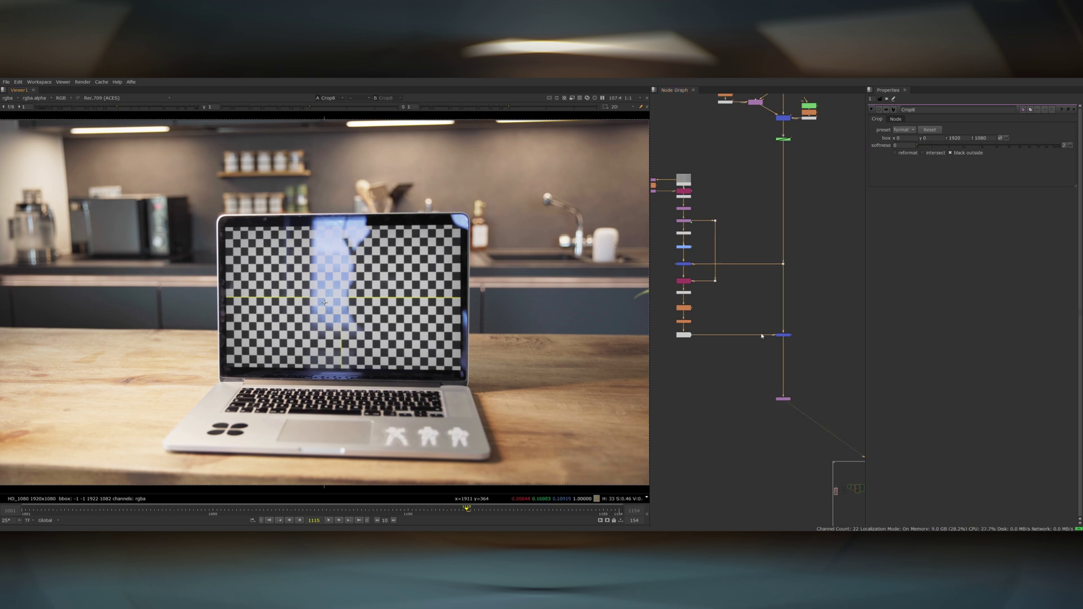
double_click(783, 335)
scroll(784, 338, down, 8)
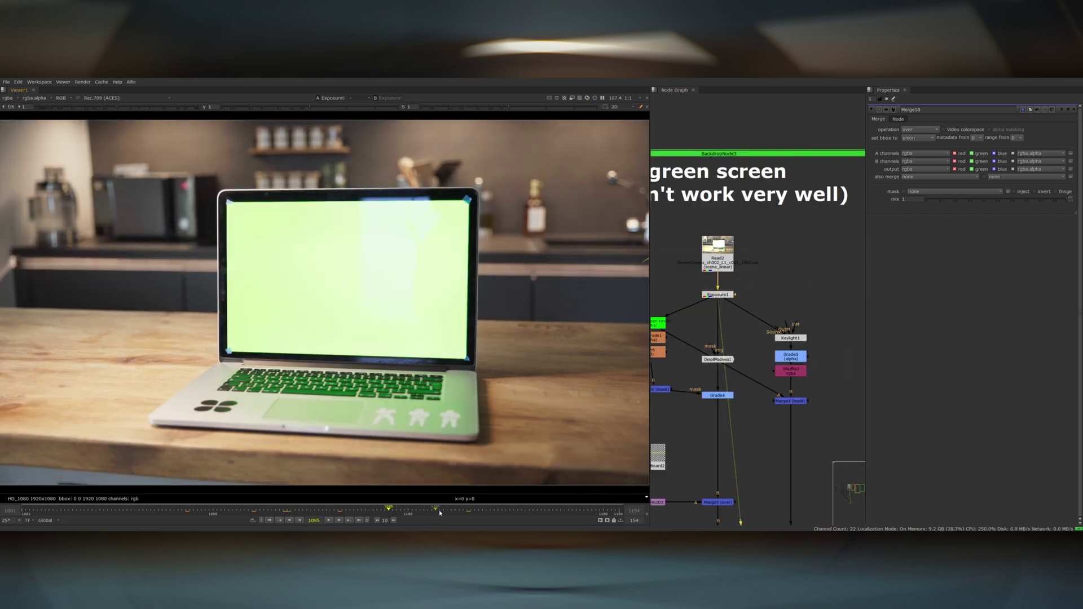
Review the green screen plate at frames 1115, 1130 and 1089.
click(469, 512)
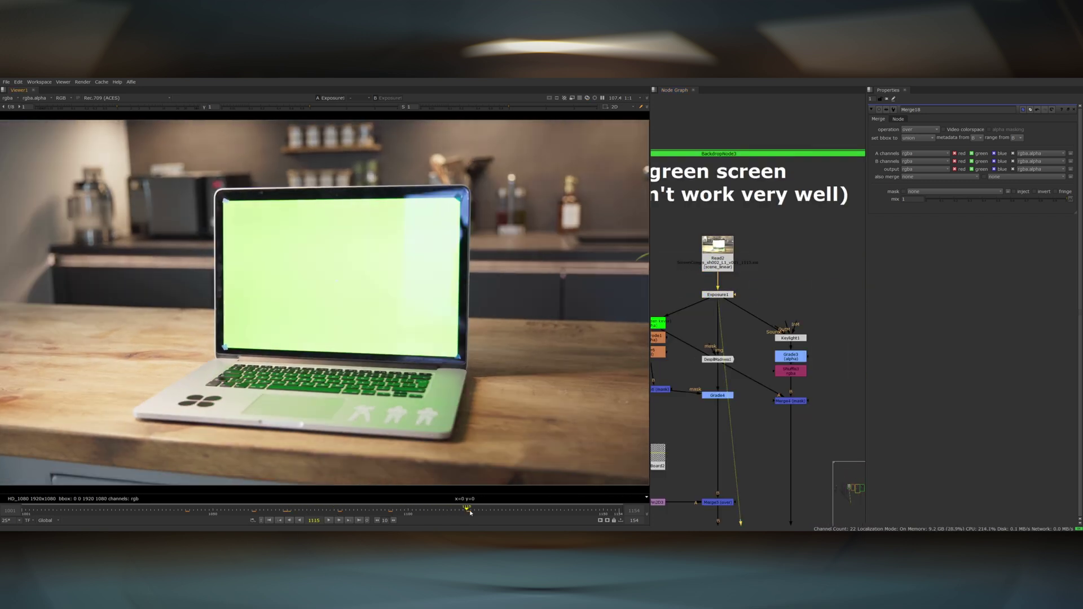
click(525, 511)
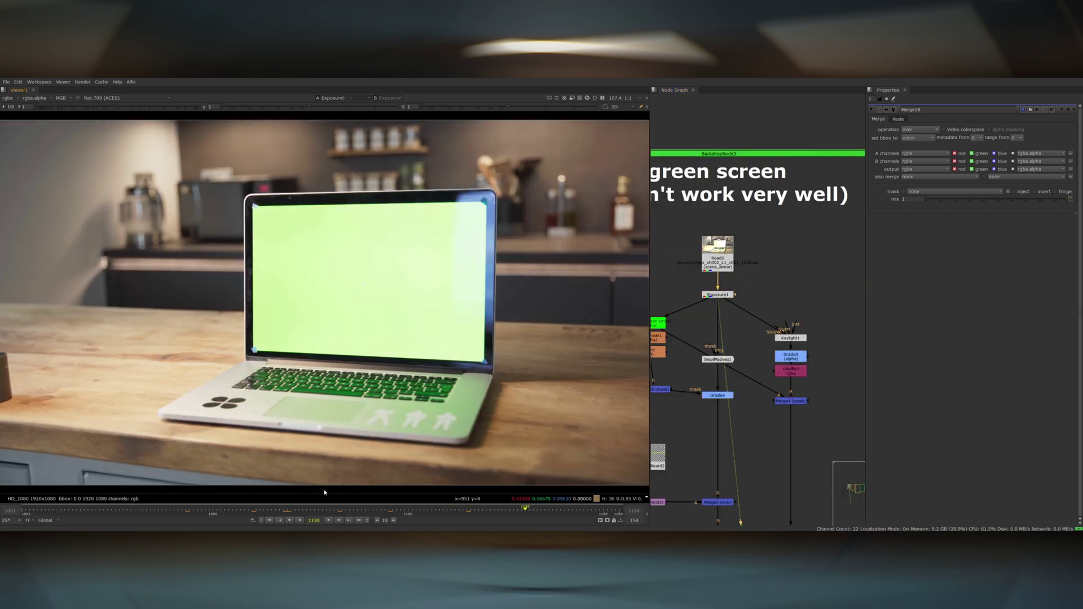
click(365, 511)
Try screening the green screen plate over the corner-pinned checkerboard with a Merge between an Unpremult and a Premult.
middle_drag(661, 472, 751, 360)
scroll(751, 360, down, 1)
key(Tab)
text(unpremult)
key(Return)
mouse_move(735, 387)
mouse_down()
mouse_move(734, 373)
mouse_move(774, 380)
mouse_move(743, 387)
mouse_up()
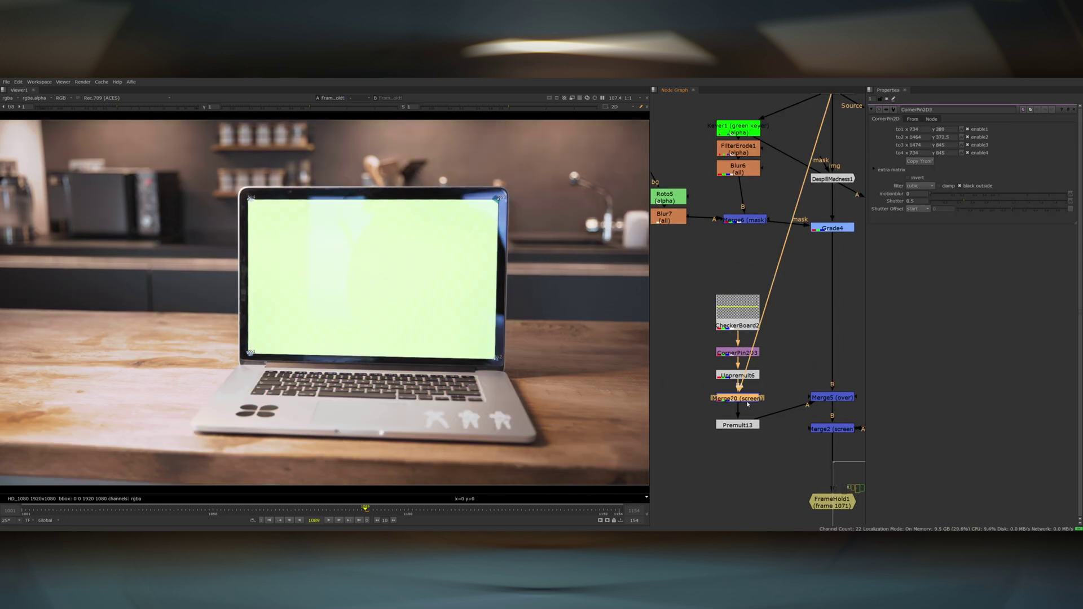
Examine the reflections on the green laptop screen in the source plate at different viewer exposures.
scroll(393, 279, up, 2)
middle_drag(416, 283, 468, 324)
key(d)
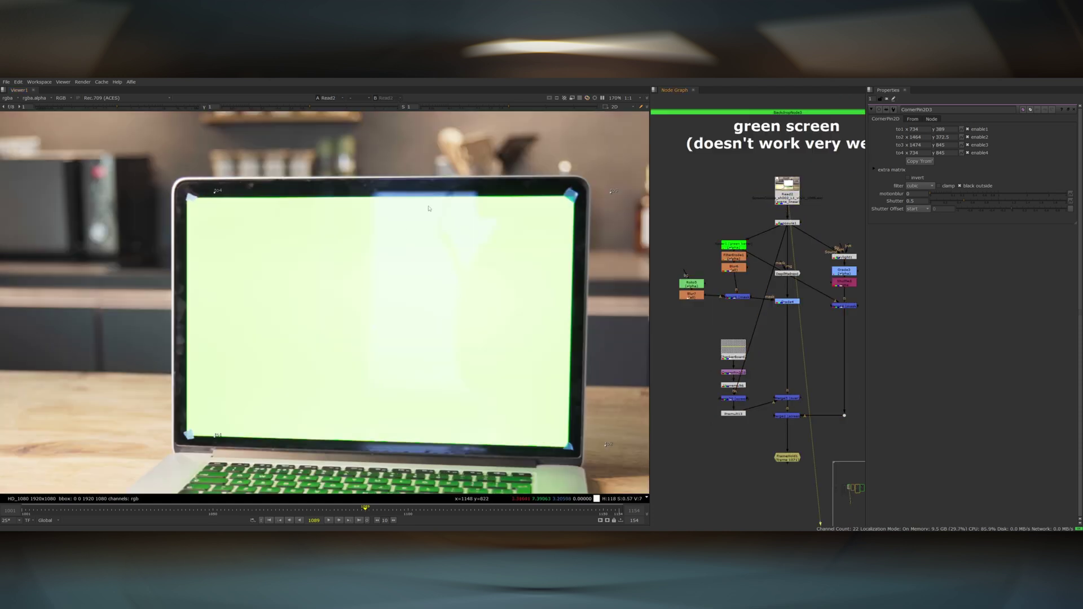
scroll(431, 297, up, 1)
drag(303, 108, 267, 110)
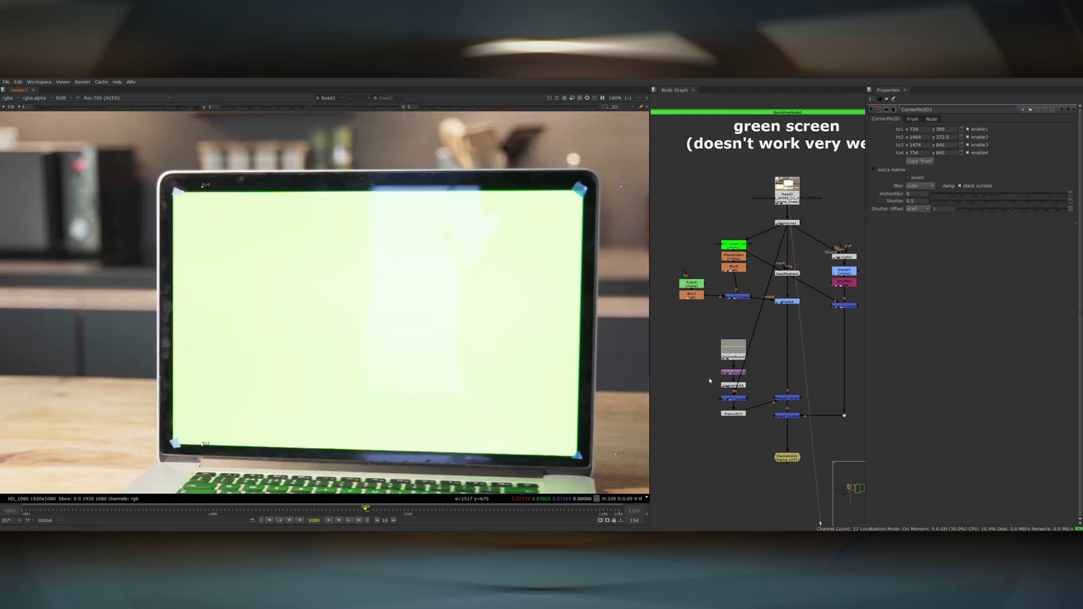
Delete the Unpremult, screen Merge and Premult nodes below the green screen setup's CornerPin.
drag(709, 380, 761, 431)
key(Delete)
drag(741, 375, 741, 400)
click(744, 382)
View the Keylight node's result on the green screen plate, open its settings and examine the extracted reflection and alpha.
middle_drag(781, 184, 708, 206)
scroll(708, 206, up, 2)
key(1)
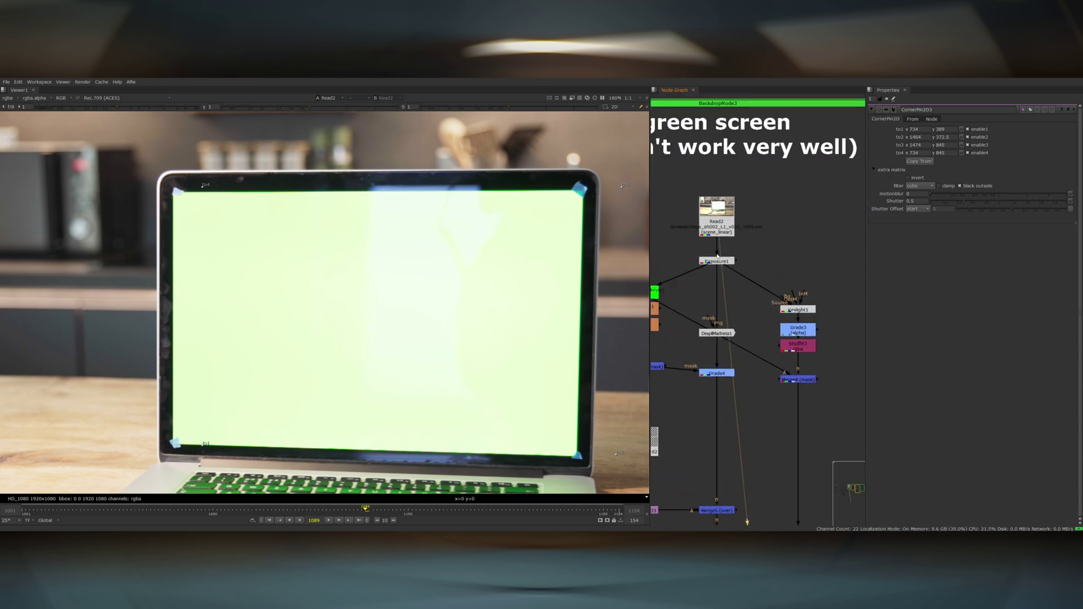
click(798, 310)
key(1)
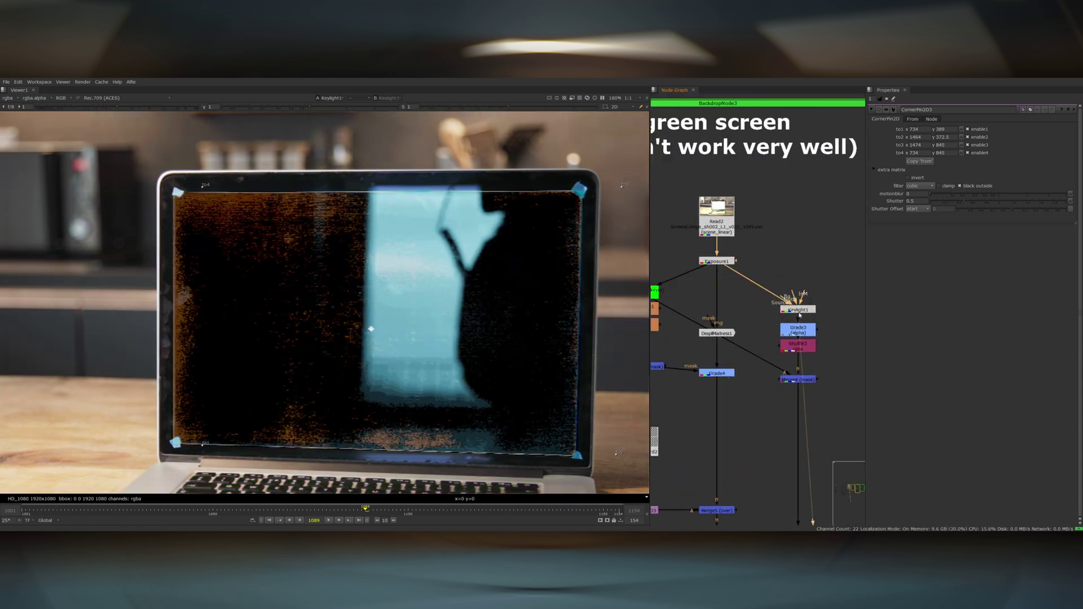
double_click(799, 311)
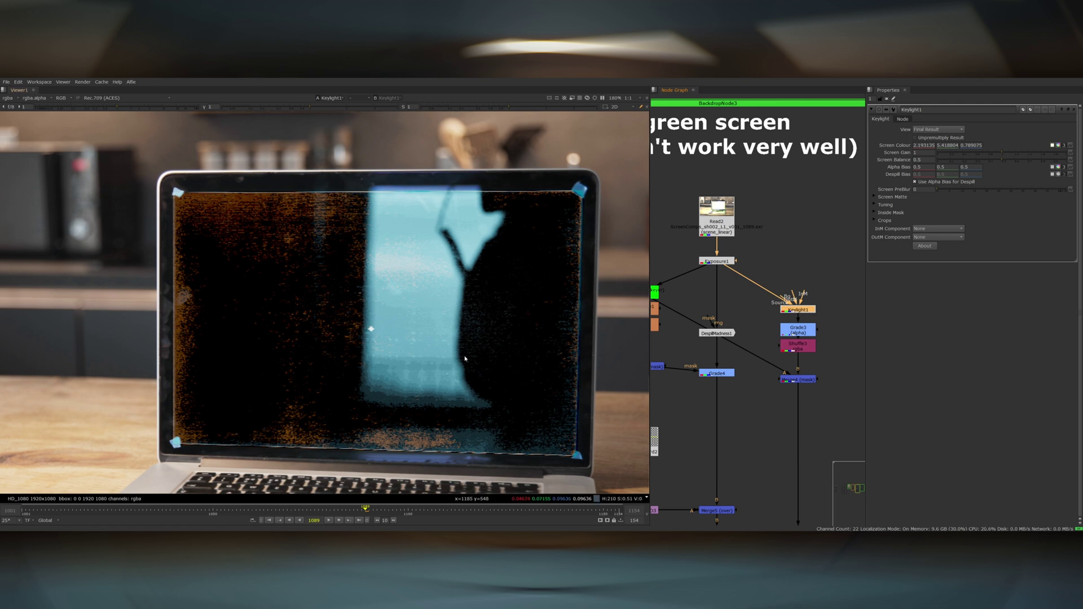
scroll(468, 316, up, 2)
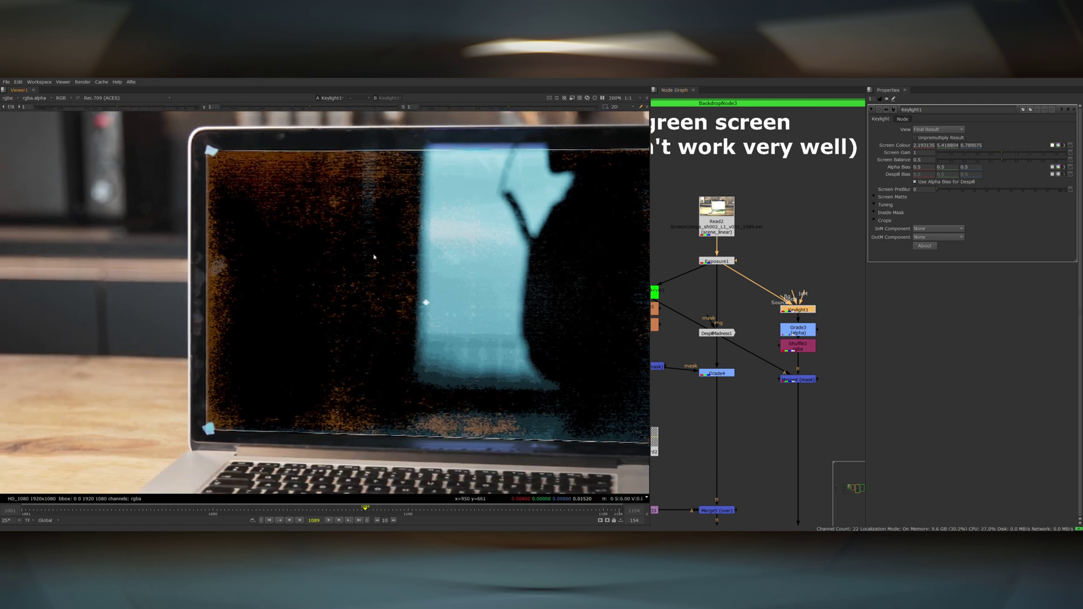
key(a)
key(a)
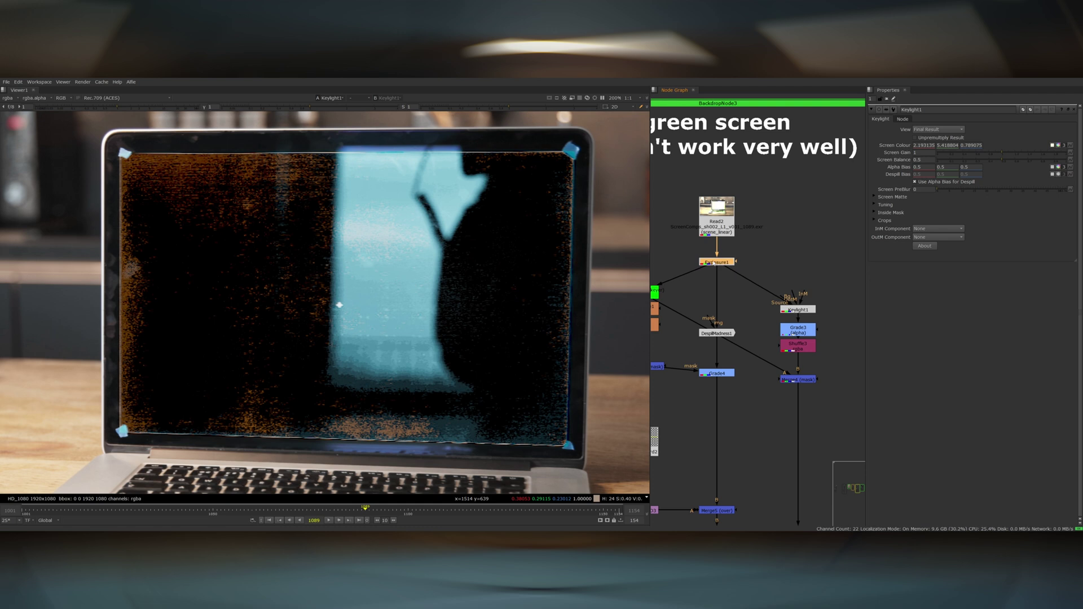
View the Exposure node's output at reduced viewer gain to examine the green screen reflections, and reset the gain.
key(1)
drag(313, 107, 271, 108)
drag(287, 108, 276, 108)
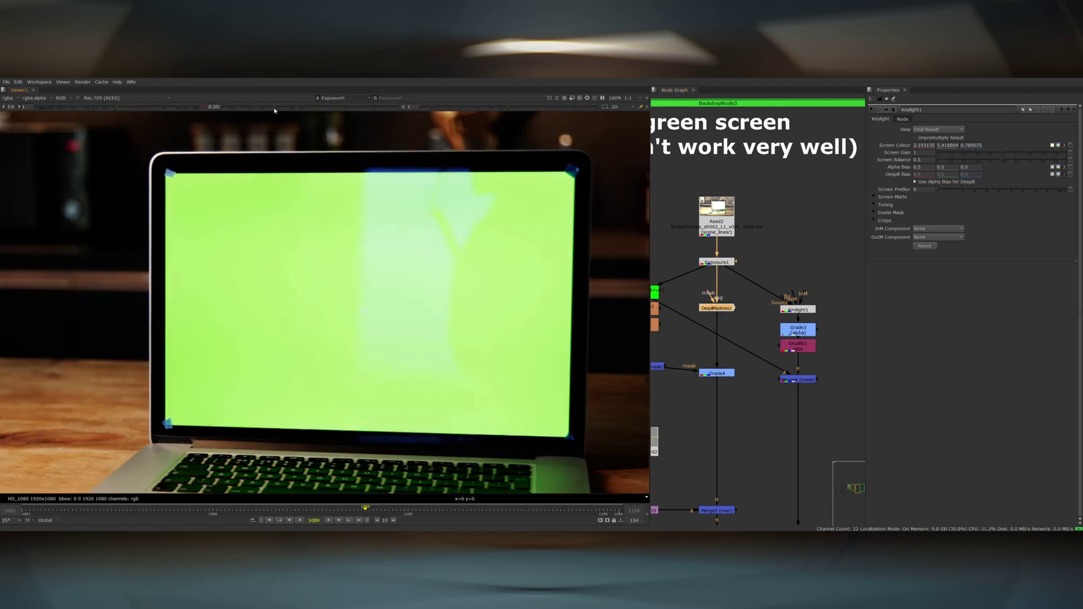
ctrl+click(276, 107)
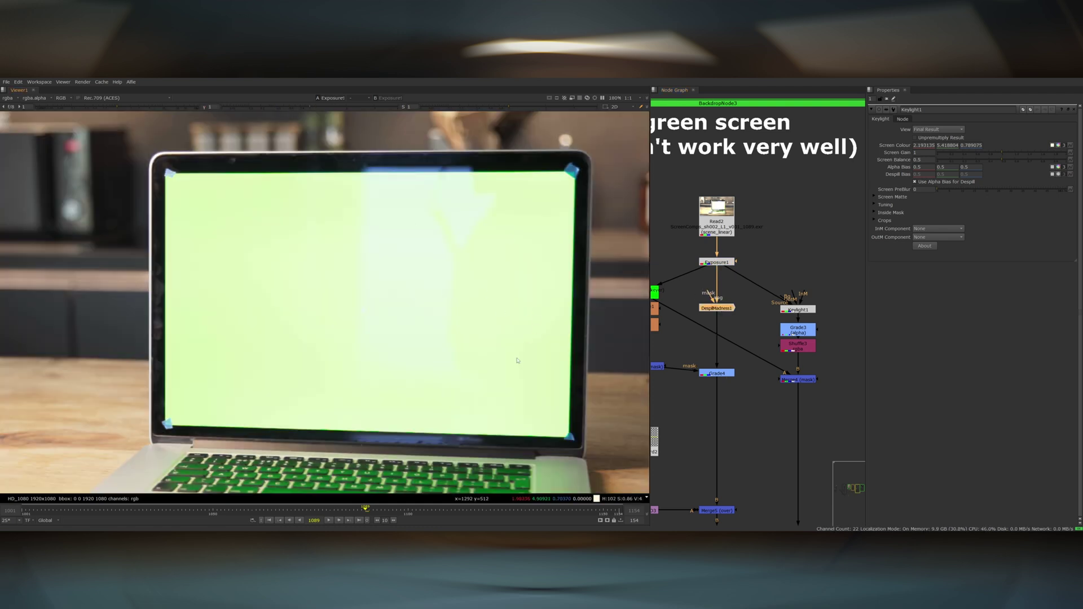
View the outputs of the Grade, Shuffle and masked Merge nodes below Keylight, and examine the Merge's alpha.
drag(813, 331, 813, 327)
key(1)
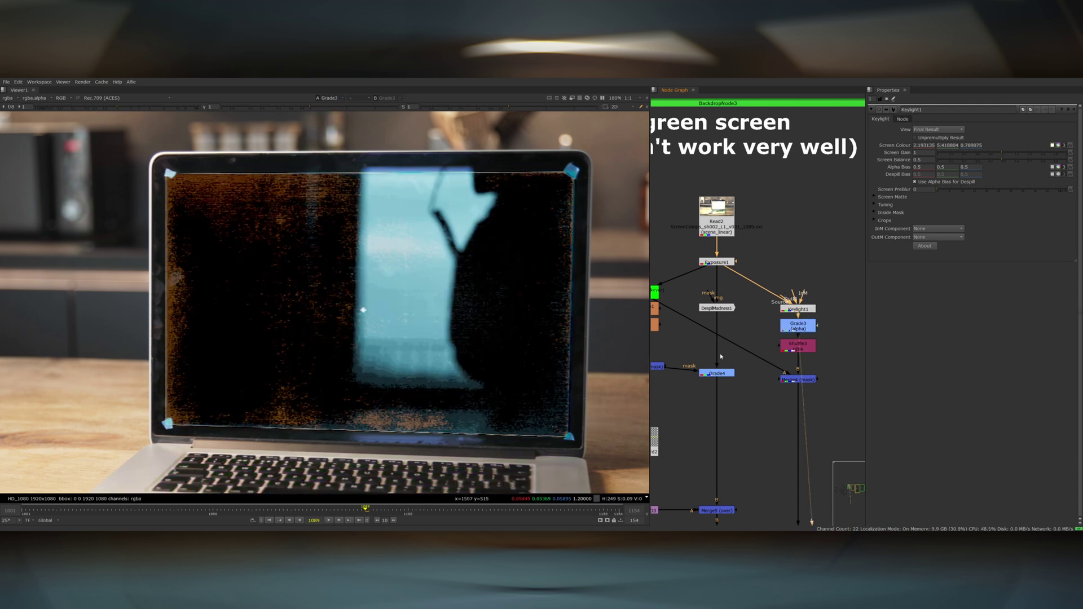
click(809, 346)
key(1)
click(803, 380)
key(1)
key(a)
key(a)
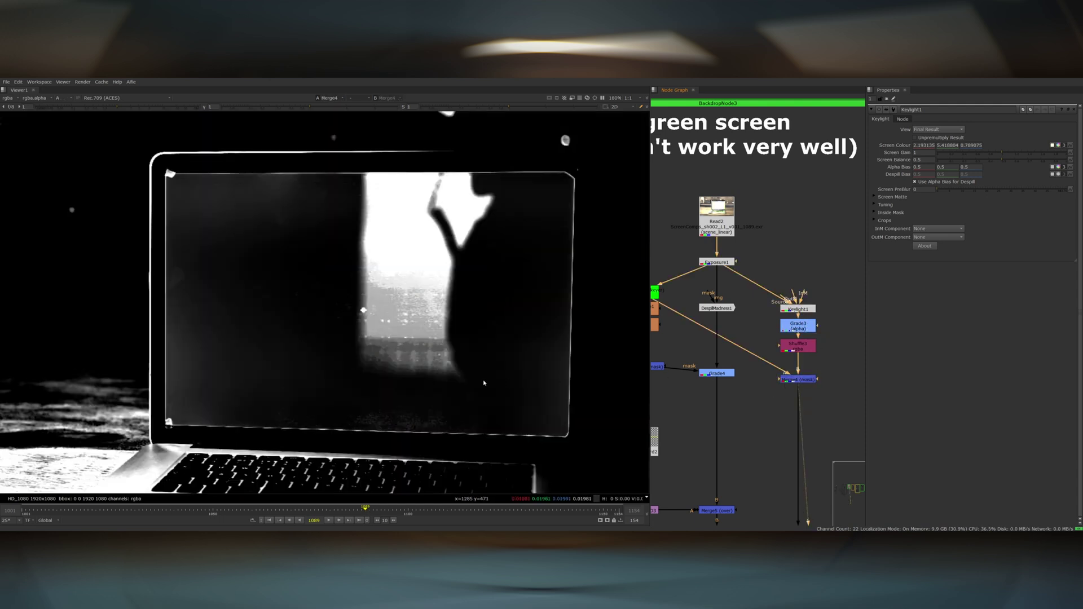
middle_drag(725, 352, 765, 356)
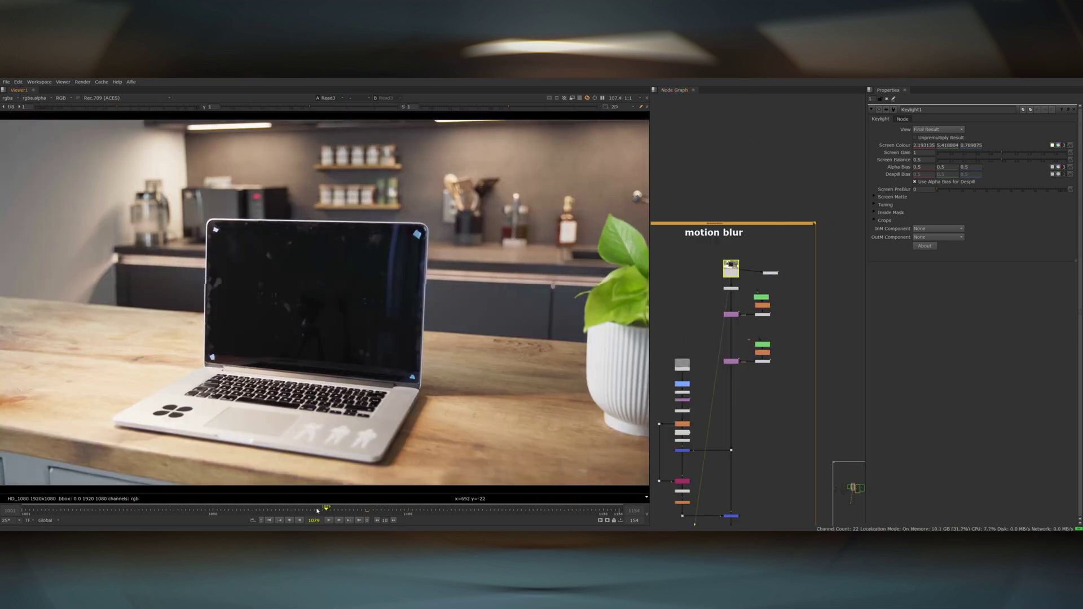
In the motion blur setup, inspect the source plate at frame 1052, then view the marker cleanup and the final Merge.
click(226, 511)
drag(308, 514, 209, 522)
drag(735, 271, 776, 305)
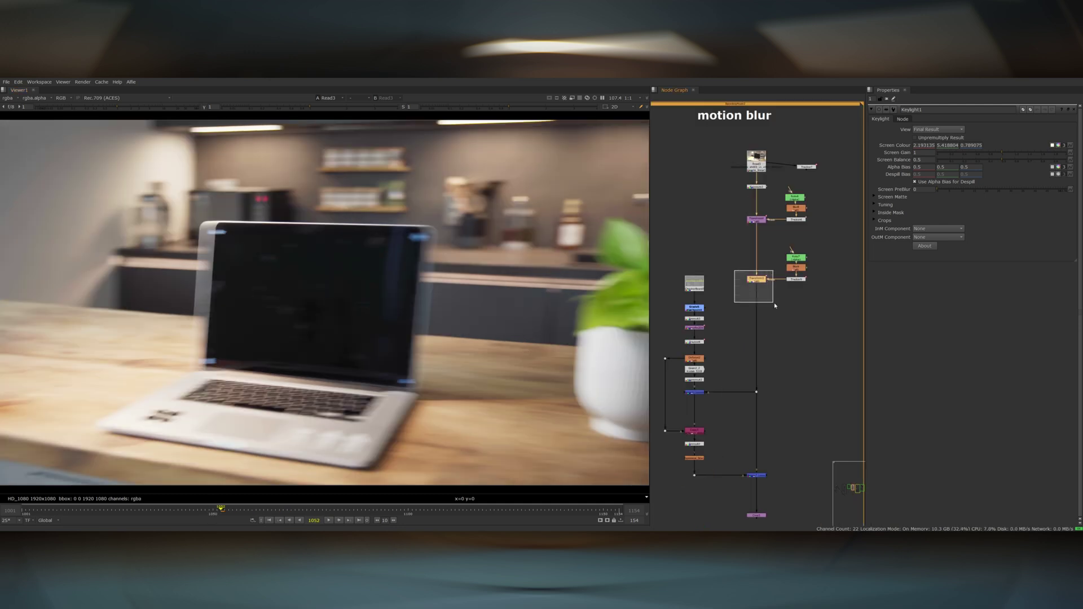
key(1)
middle_drag(772, 373, 781, 254)
drag(803, 345, 736, 386)
key(1)
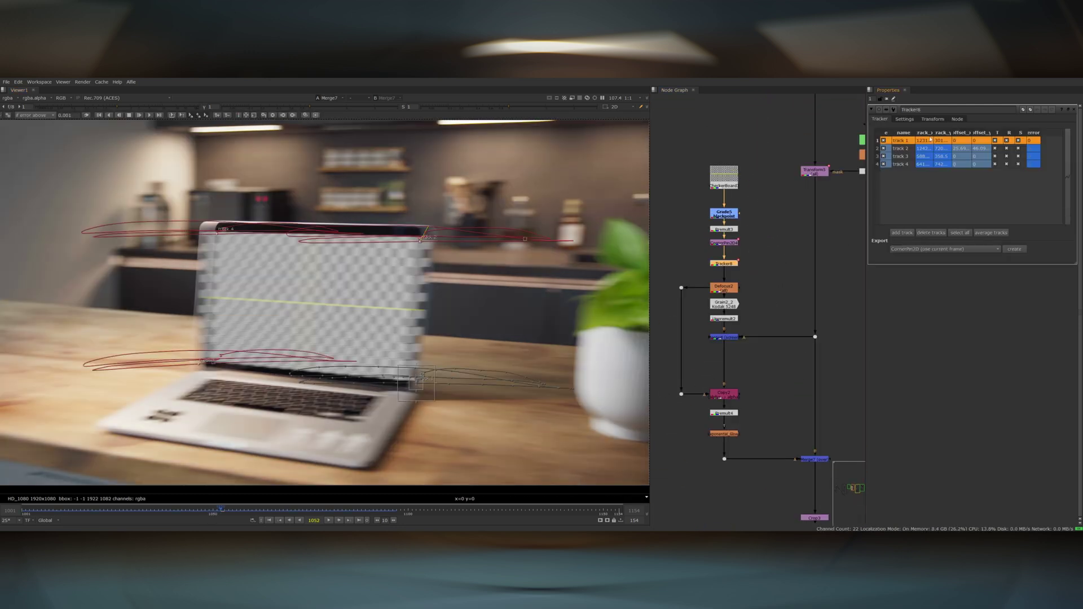
Set the Tracker's transform shutter to 0.5 and compare the checkerboard's blur with the laptop's edges.
click(932, 119)
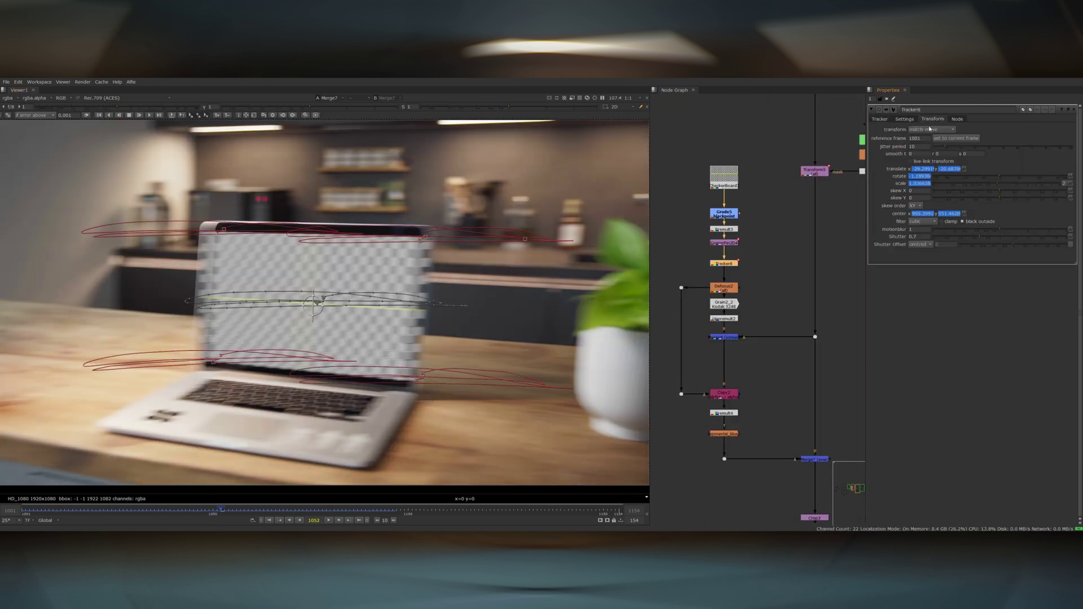
click(925, 236)
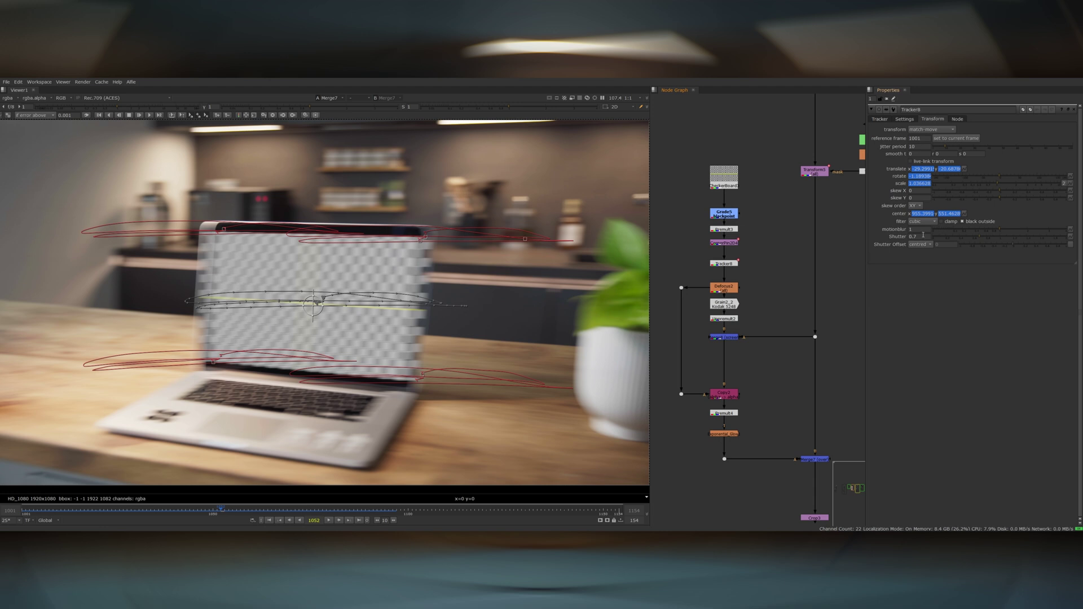
key(q)
drag(923, 236, 853, 235)
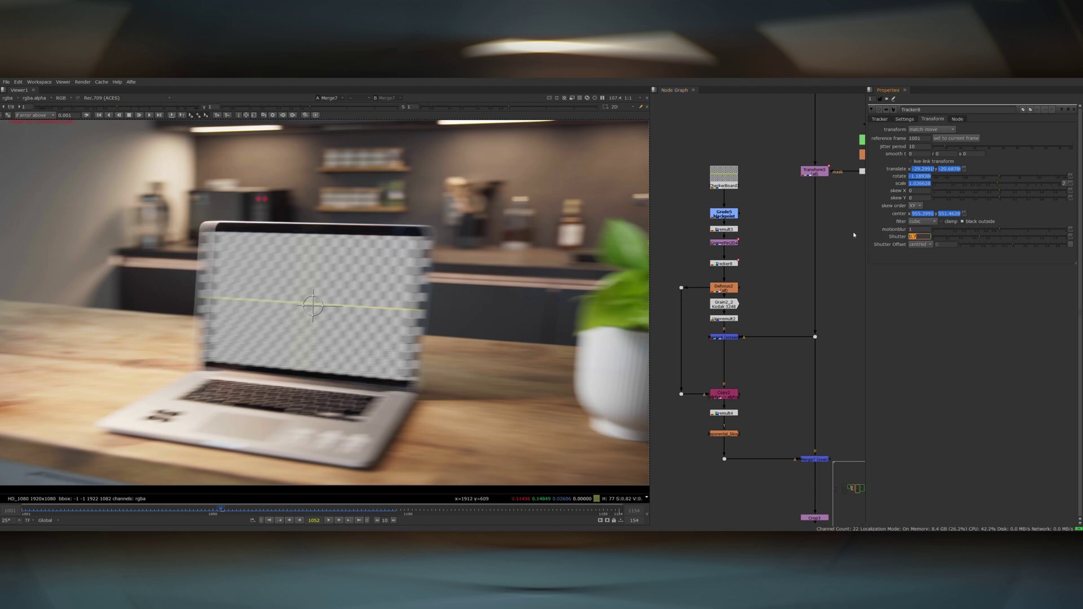
text(0.5)
key(Return)
alt+middle_drag(243, 317, 549, 304)
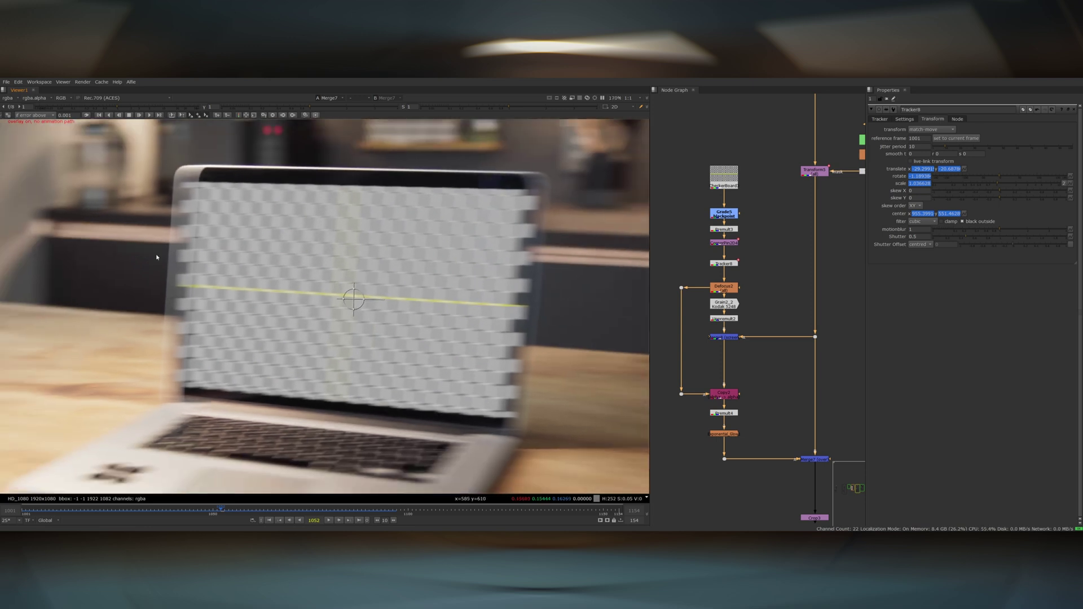
Set the Tracker's shutter to 0.7 and check the blur across the whole laptop.
drag(922, 236, 841, 234)
text(0.7)
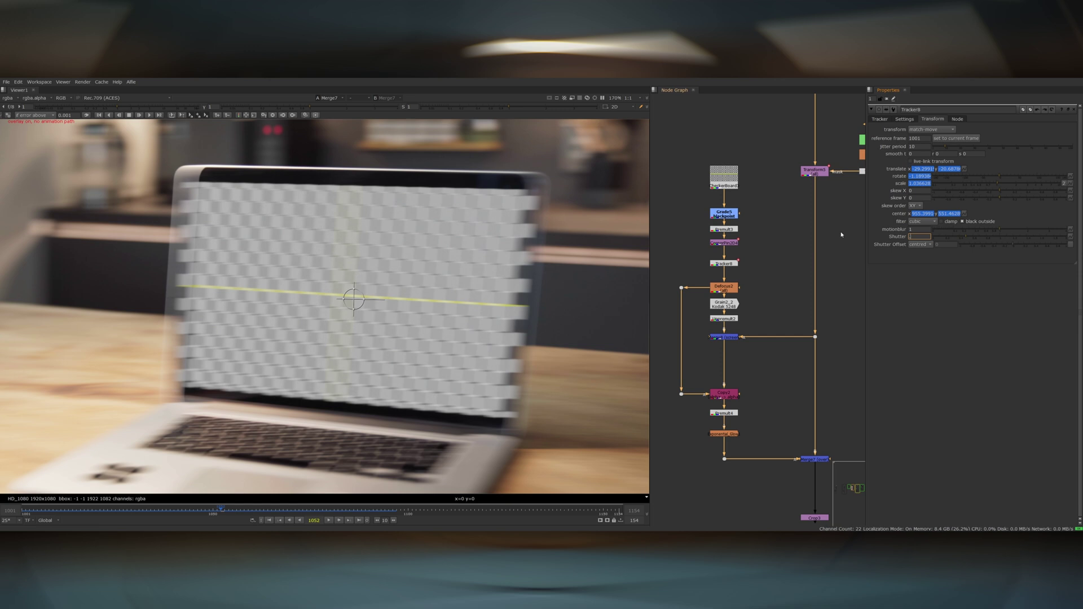
key(Return)
scroll(521, 283, down, 2)
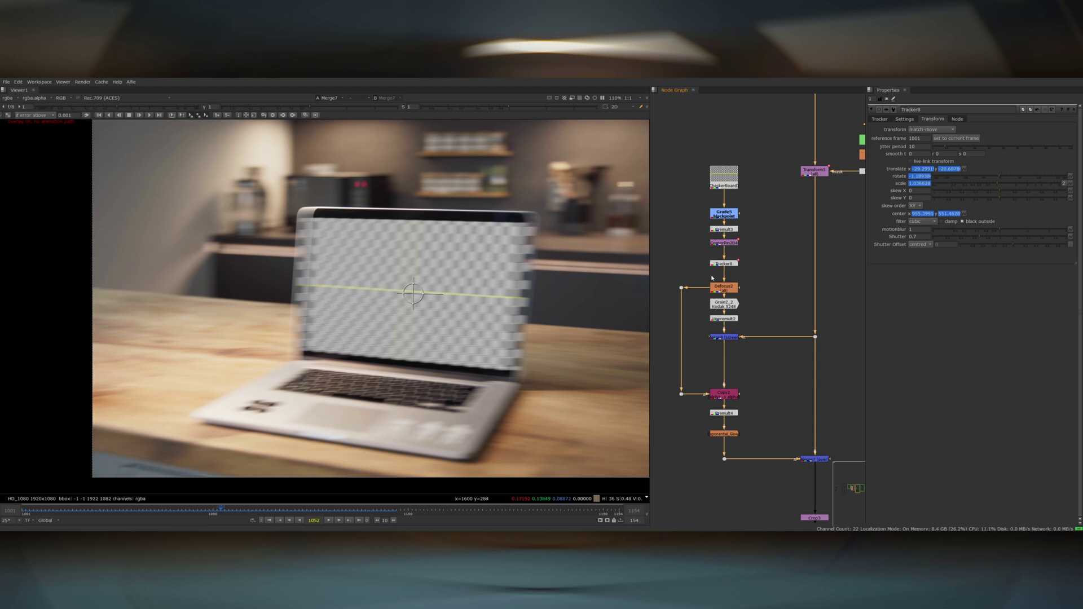
Set the Tracker's motion blur to 0 and play the fast camera move from an earlier frame to judge the result.
double_click(913, 229)
text(0)
key(Return)
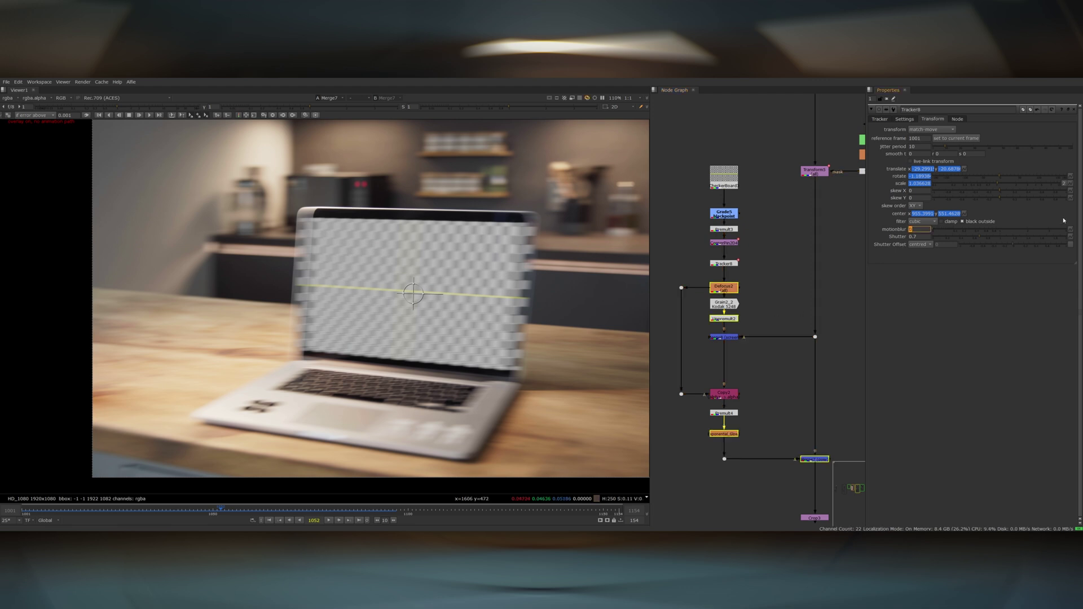
key(q)
key(q)
click(143, 510)
key(q)
key(q)
key(l)
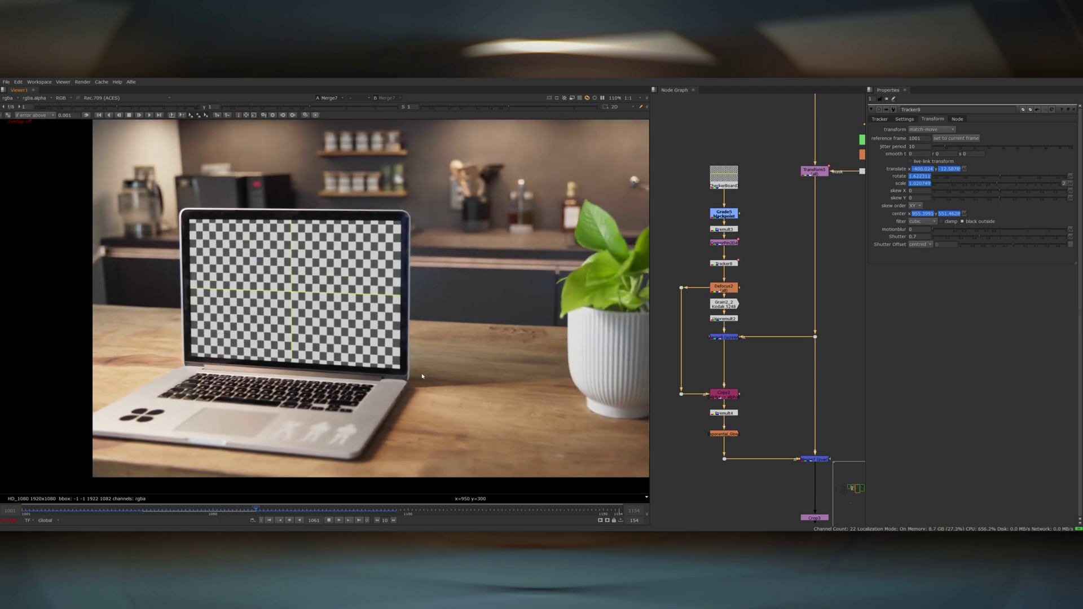
Return to frame 1052 and set the Tracker's motion blur to 1.
drag(254, 510, 220, 510)
drag(920, 229, 842, 225)
text(1)
key(Return)
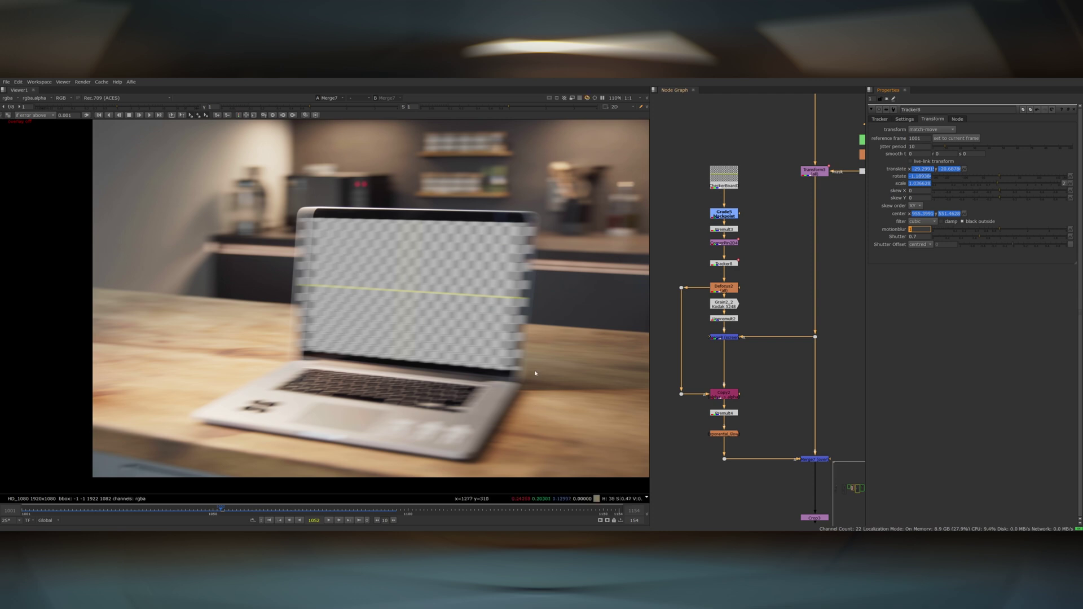
Try the start shutter offset on the Tracker, check it on frame 1051, and restore the centred offset.
click(893, 263)
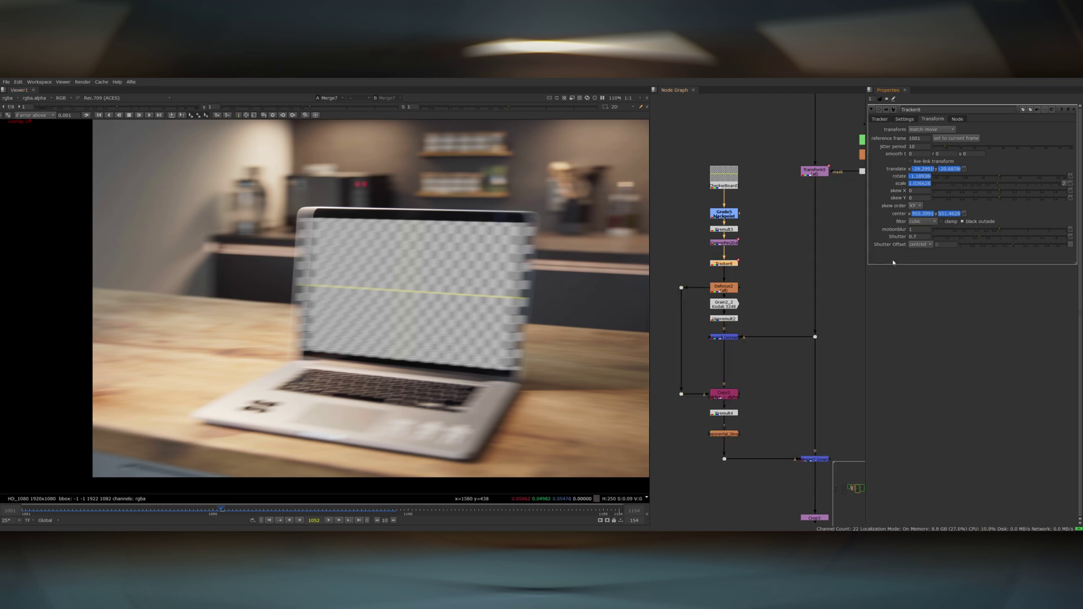
click(919, 244)
click(923, 253)
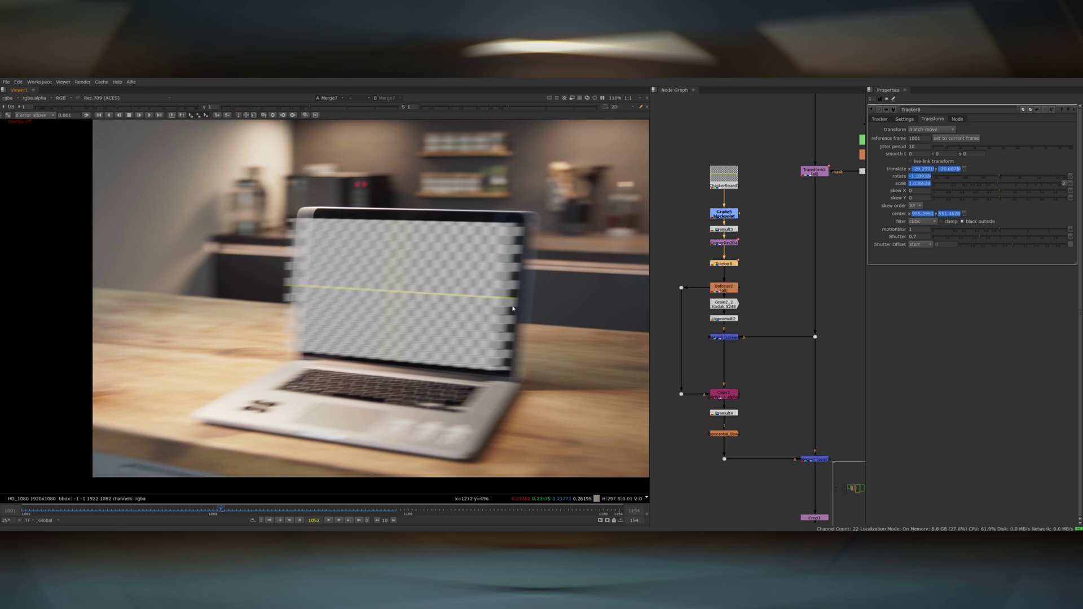
key(Left)
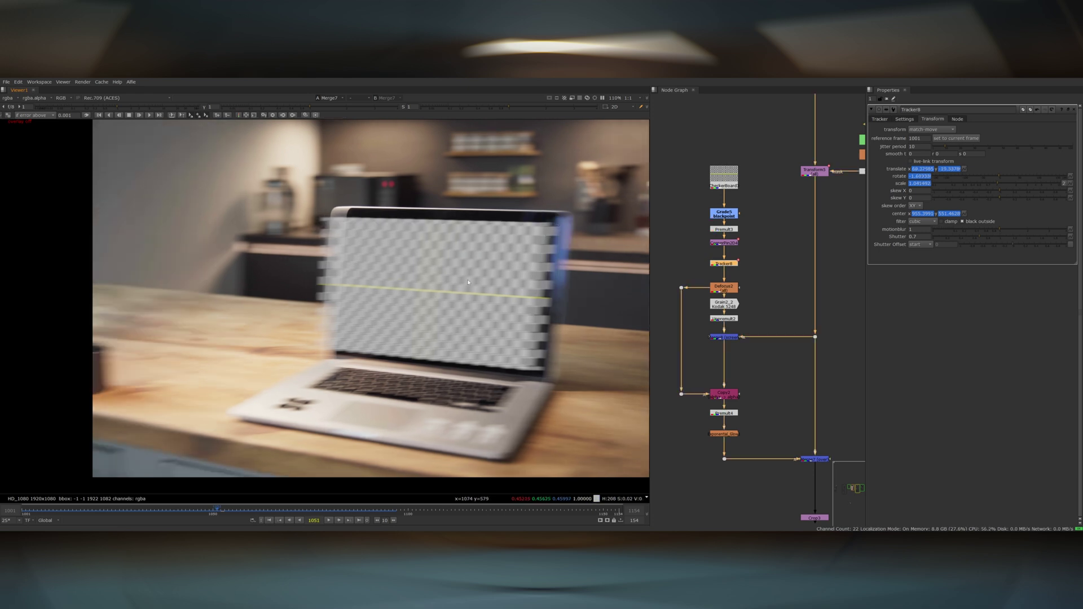
click(922, 246)
click(920, 253)
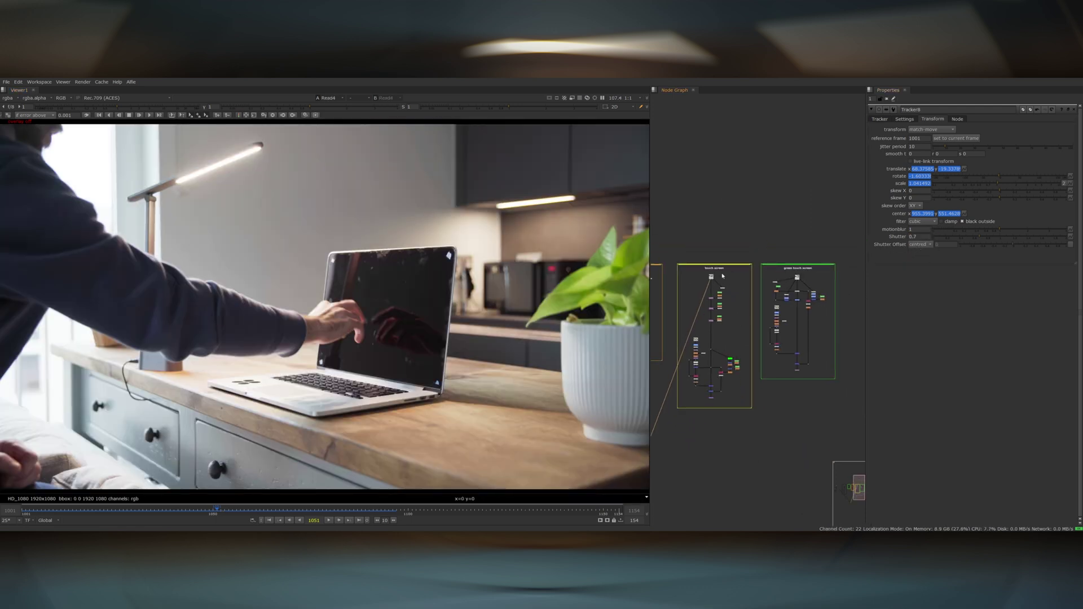
In the touch screen setup, compare the screen insert with its reflection Merge off and on, and view the hand Merge.
scroll(801, 276, up, 3)
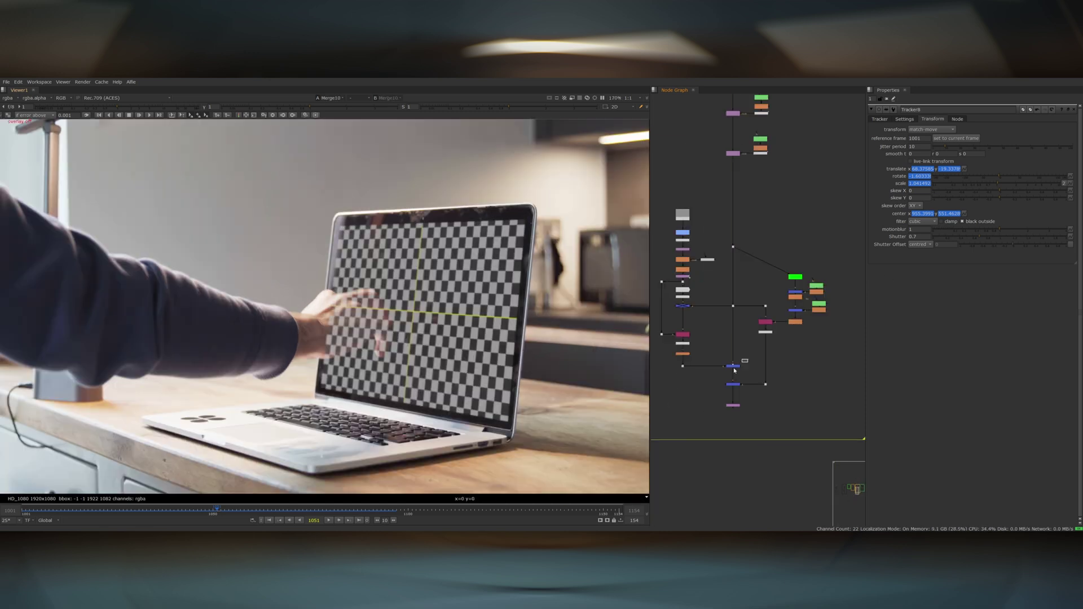
click(734, 366)
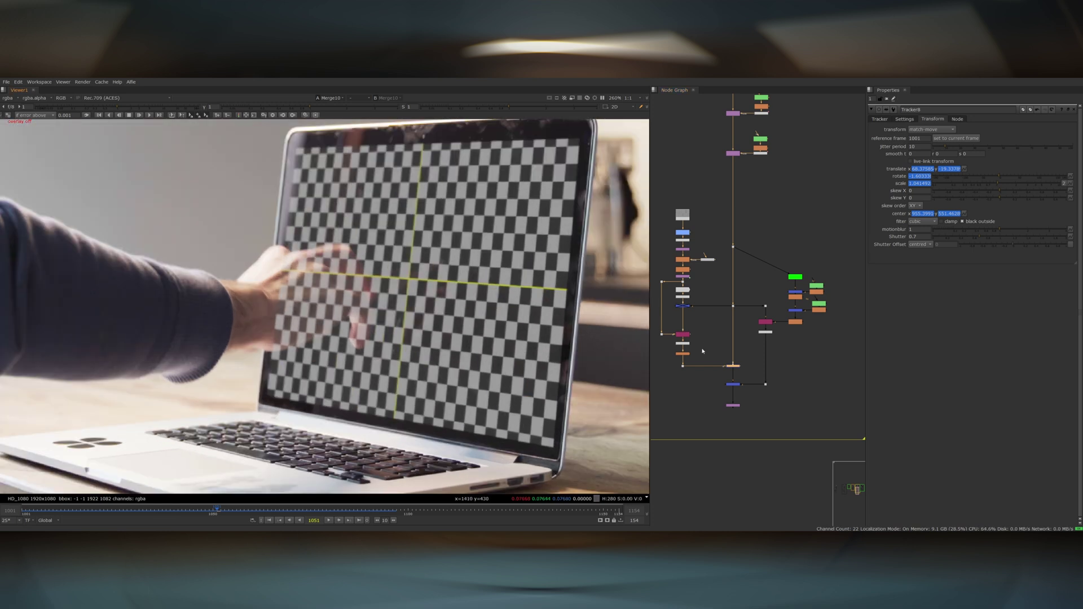
click(681, 306)
key(d)
key(d)
click(735, 384)
key(1)
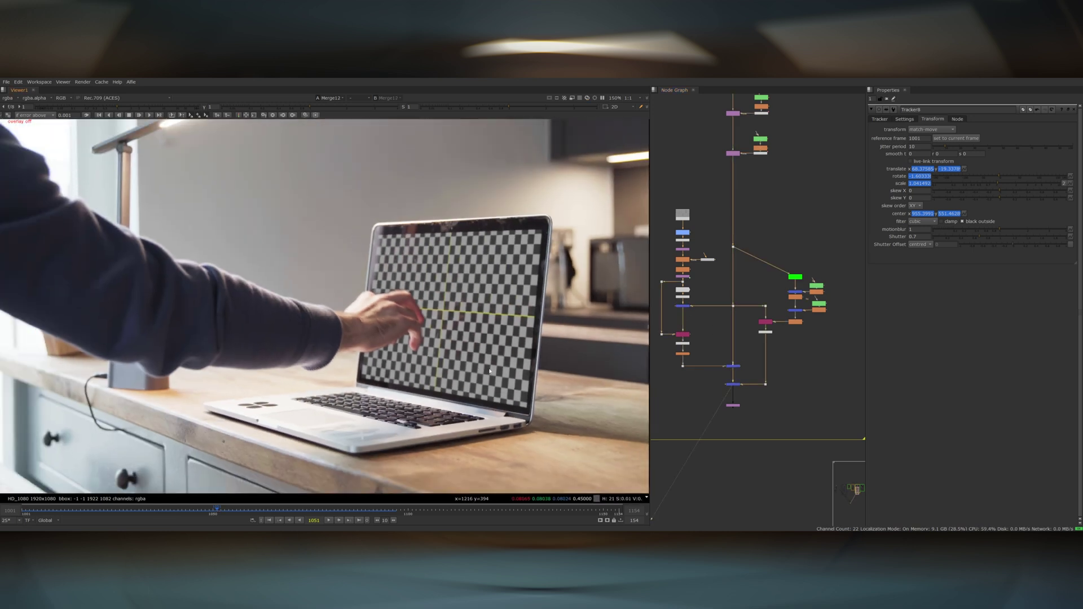
Examine the hand's key, roto matte and alpha in the touch screen setup, and view the merged result.
scroll(428, 327, up, 2)
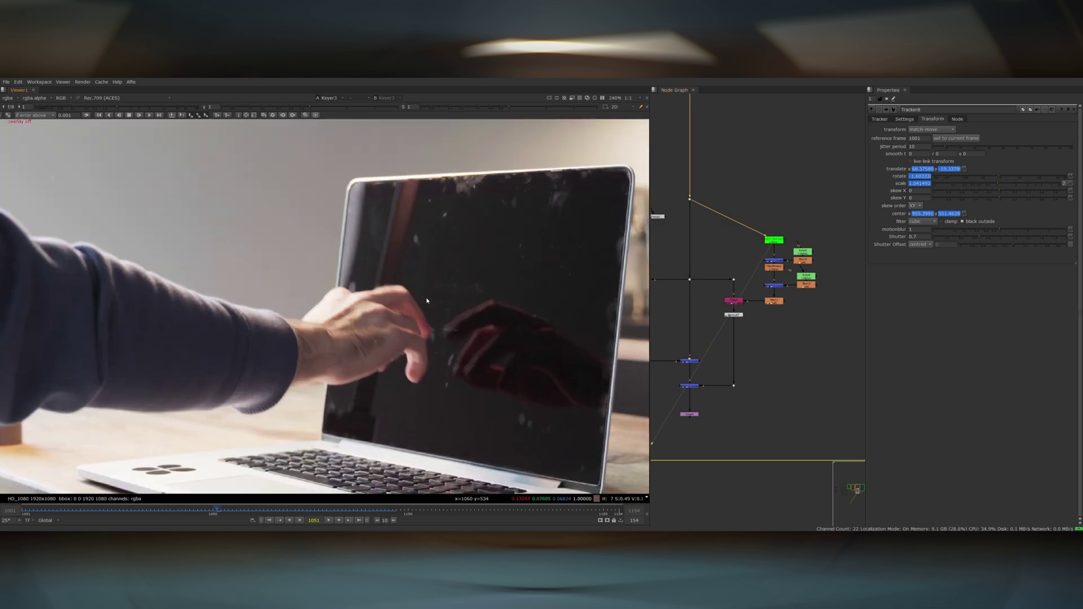
key(a)
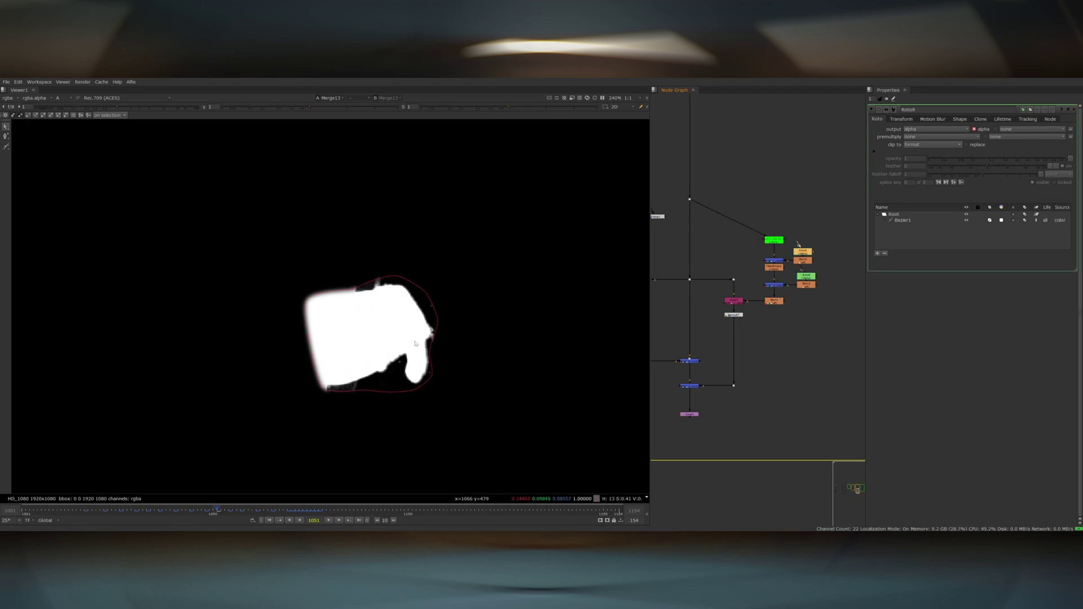
key(a)
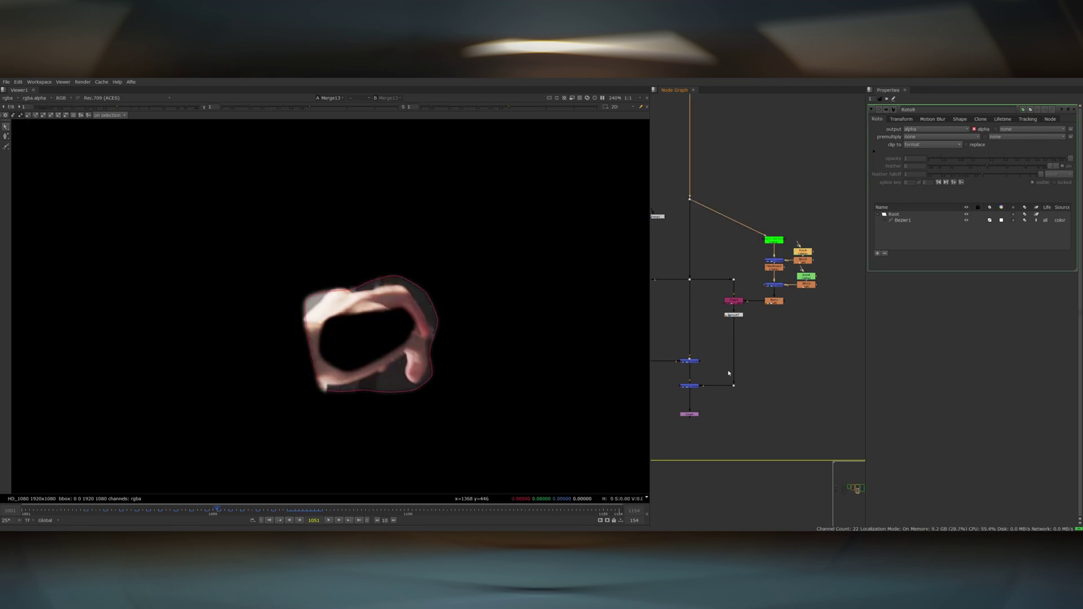
click(671, 382)
key(1)
Inspect the hand's edges and reflections over the checkerboard, toggling the hand Merge to compare.
click(785, 317)
drag(771, 271, 772, 278)
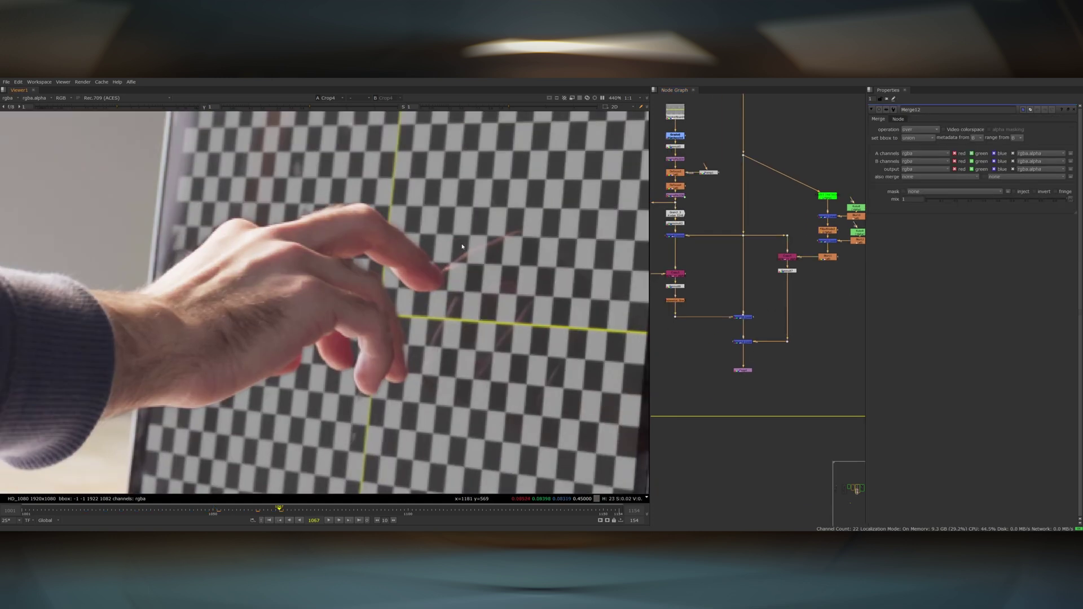
middle_drag(750, 316, 803, 356)
click(803, 357)
key(d)
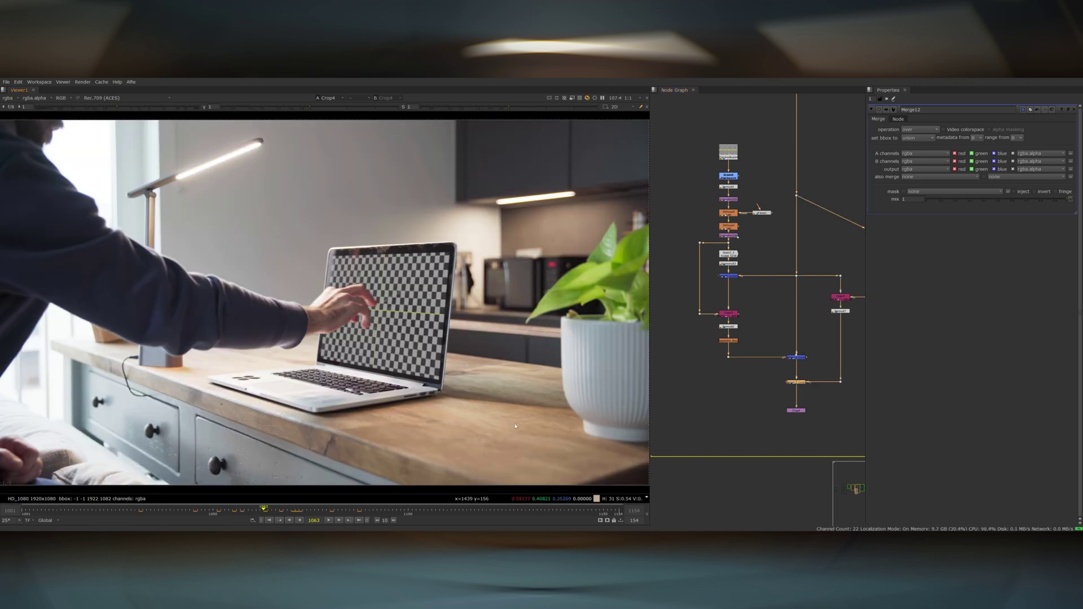
View the source plate of the green touch screen setup and examine the fingers, green spill and screen reflections up close.
scroll(748, 304, down, 5)
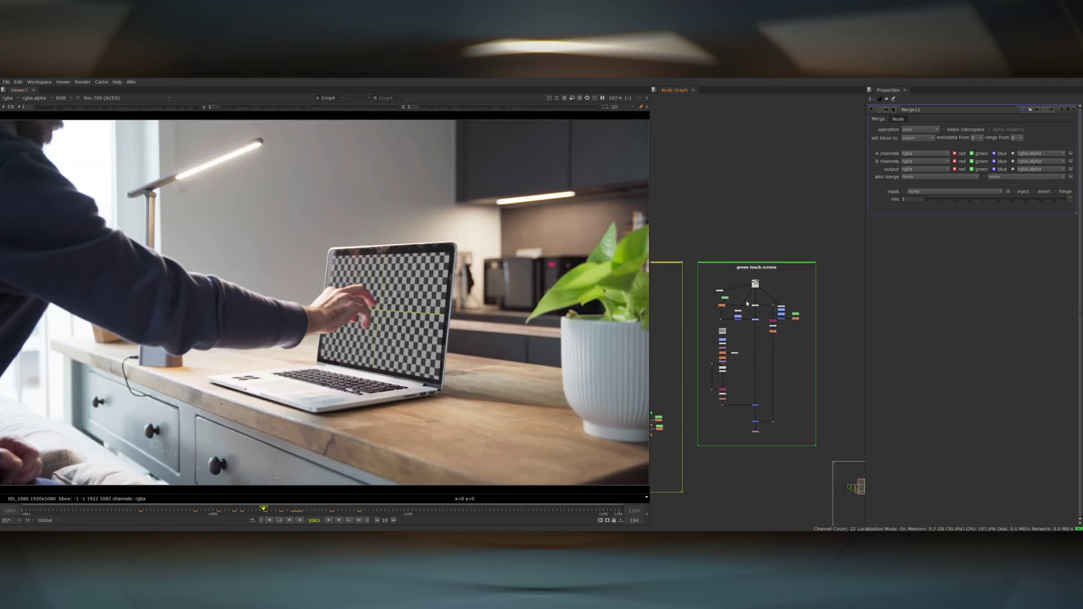
scroll(747, 304, up, 5)
click(772, 252)
key(1)
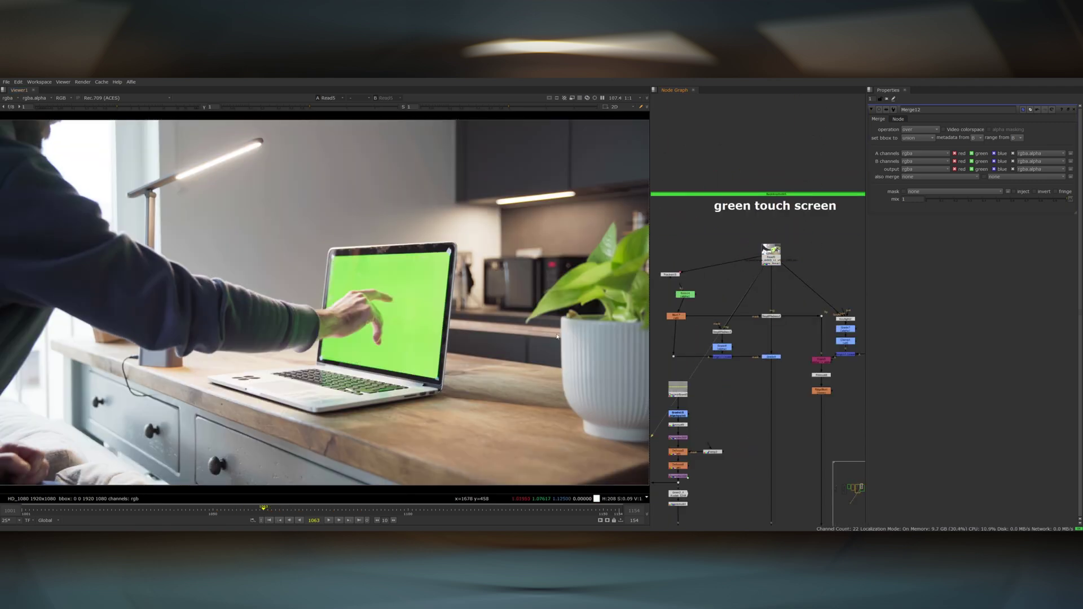
scroll(364, 278, up, 3)
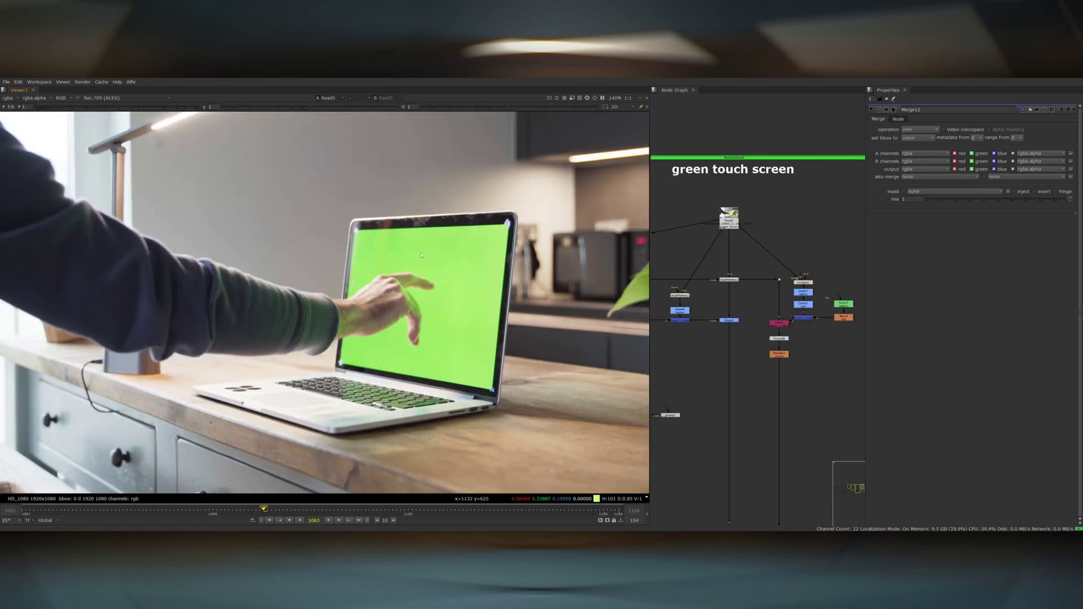
scroll(430, 293, up, 4)
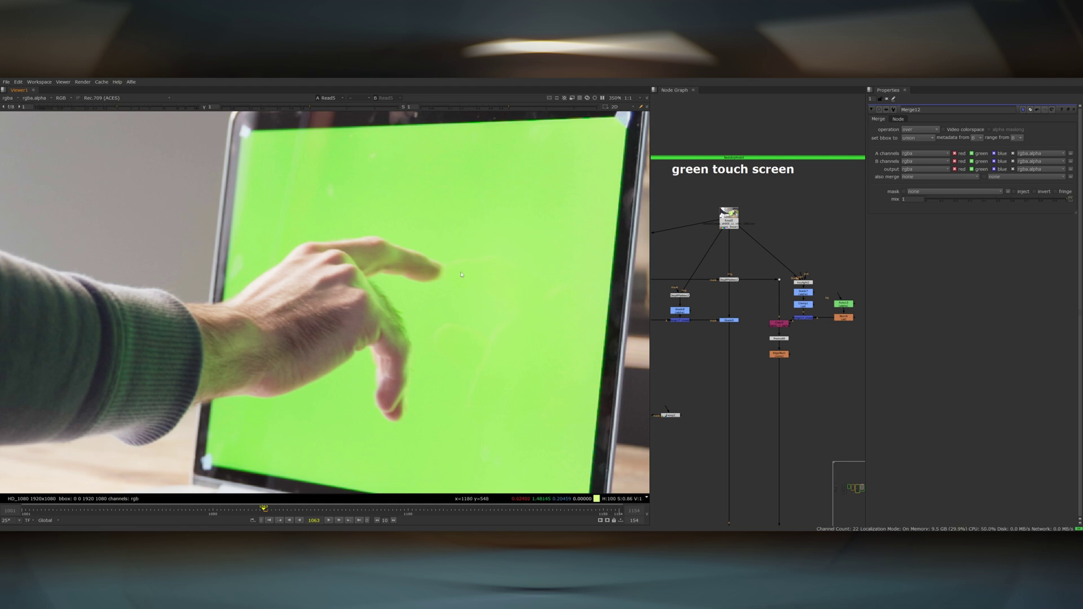
scroll(552, 319, down, 3)
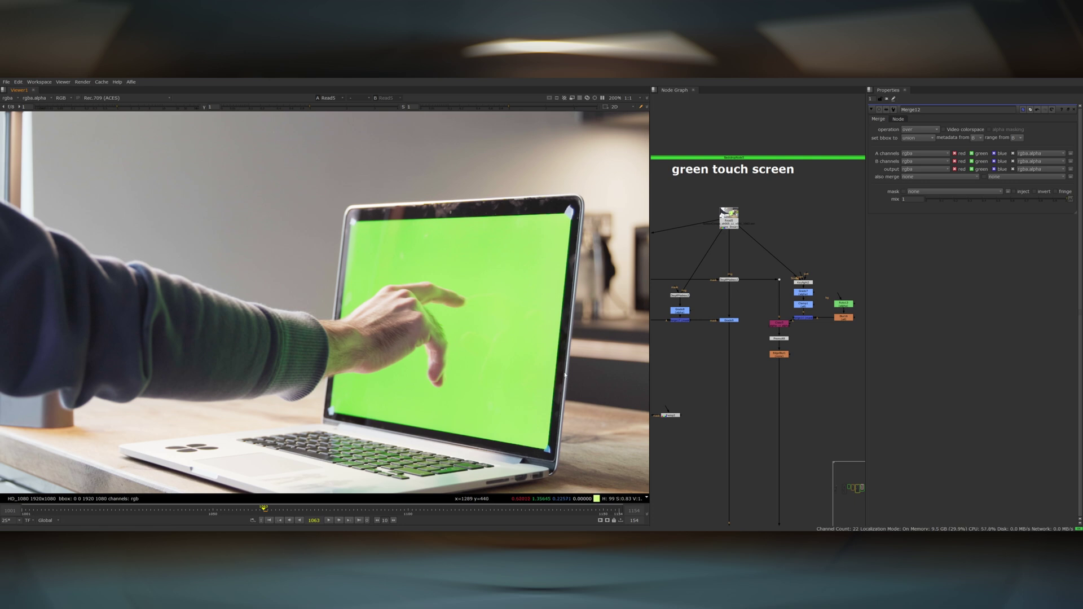
scroll(466, 305, up, 2)
scroll(466, 306, up, 1)
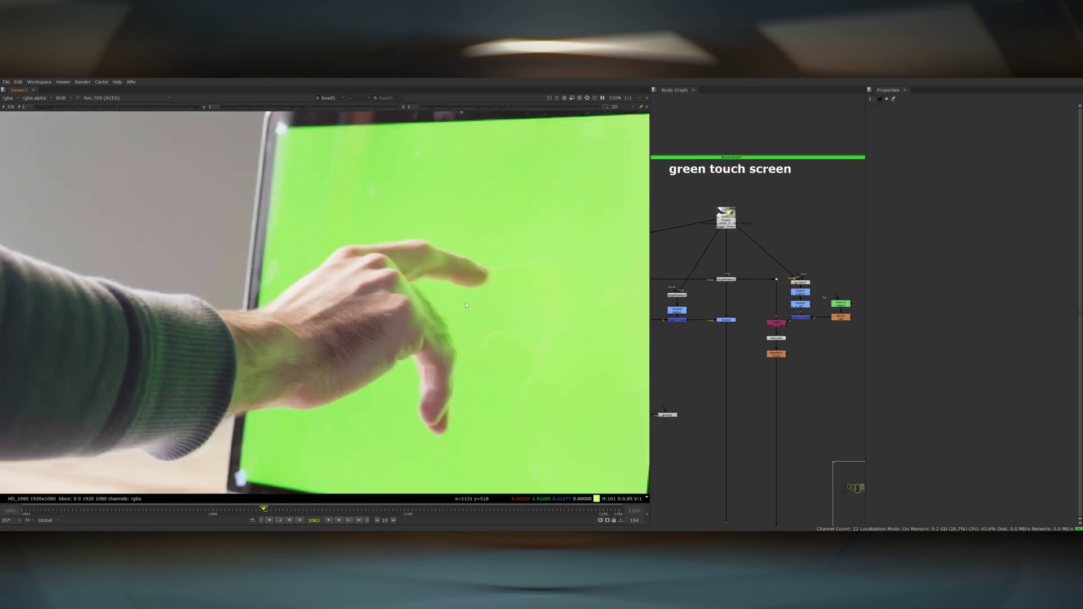
scroll(467, 306, up, 1)
drag(461, 298, 504, 333)
Key the green touch screen plate with a new Keylight node, sampling its Screen Colour beside the fingers, and view the alpha.
key(Tab)
text(key)
key(Return)
drag(788, 234, 729, 219)
click(759, 204)
click(804, 237)
key(1)
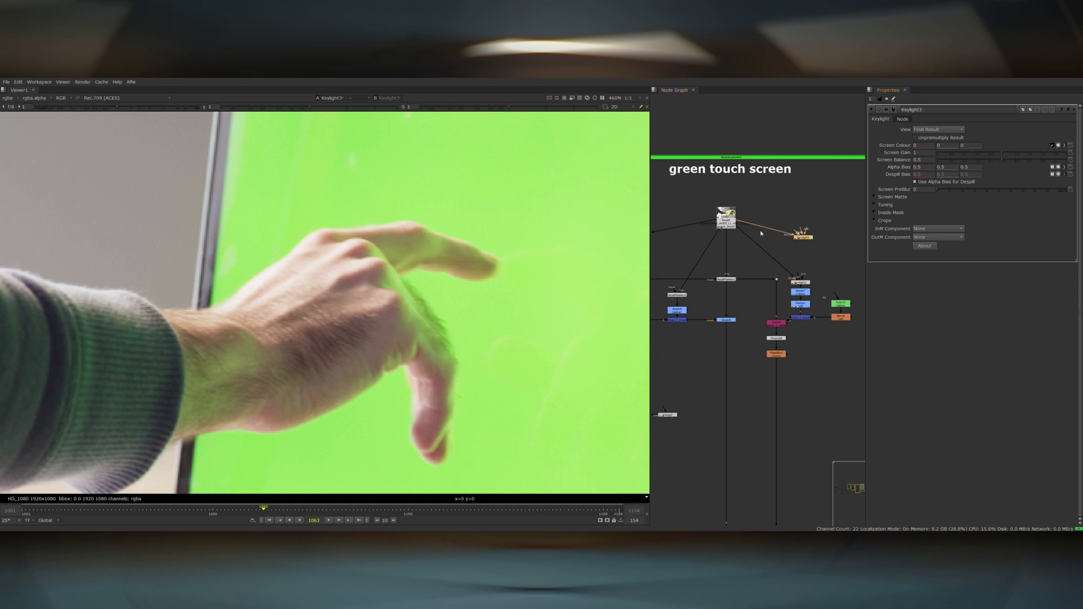
ctrl+click(520, 246)
key(a)
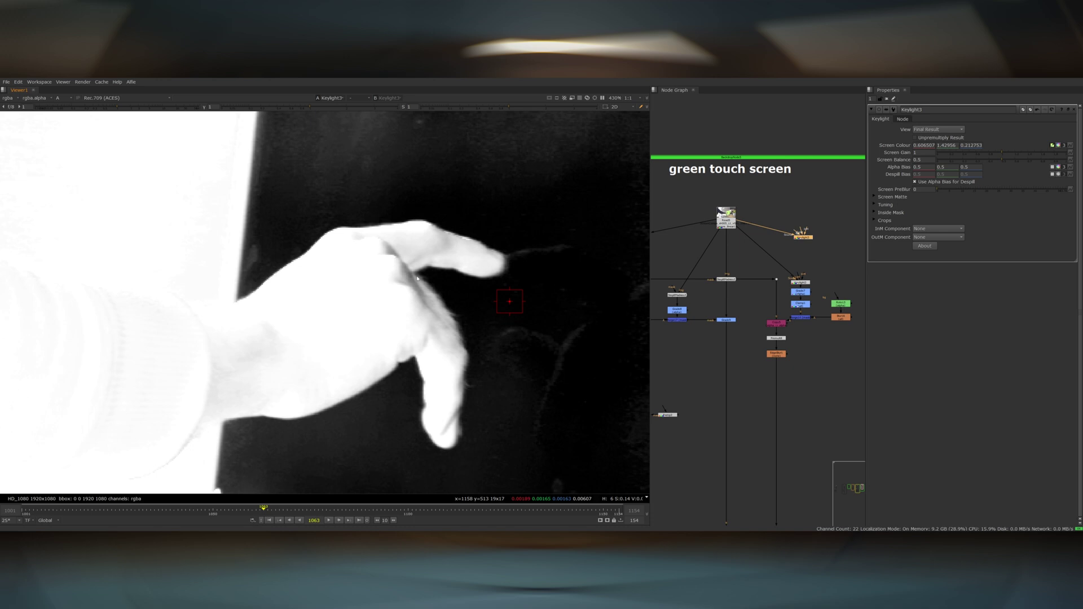
Add a Grade node after the new Keylight, limit it to the alpha channel and raise its gain to about 1.36.
key(g)
click(928, 129)
click(939, 168)
click(1015, 160)
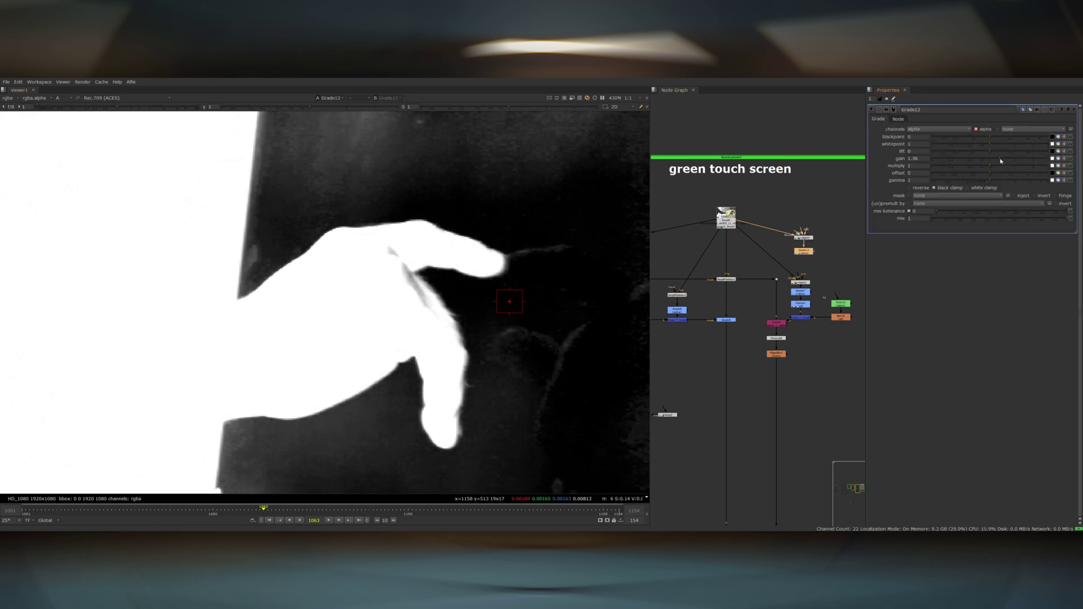
Adjust the alpha Grade to a gain of about 1.98 and a gamma of about 0.51, and inspect the keyed hand and screen reflections in RGB.
drag(990, 180, 972, 185)
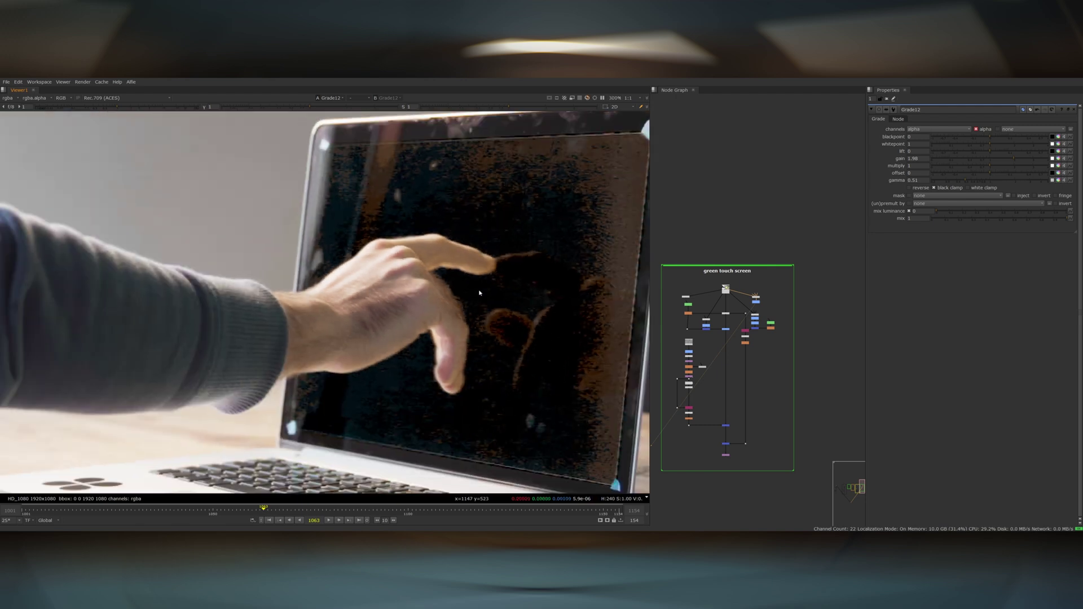
scroll(479, 293, up, 1)
middle_drag(523, 290, 474, 279)
middle_drag(528, 223, 495, 232)
middle_drag(514, 312, 526, 298)
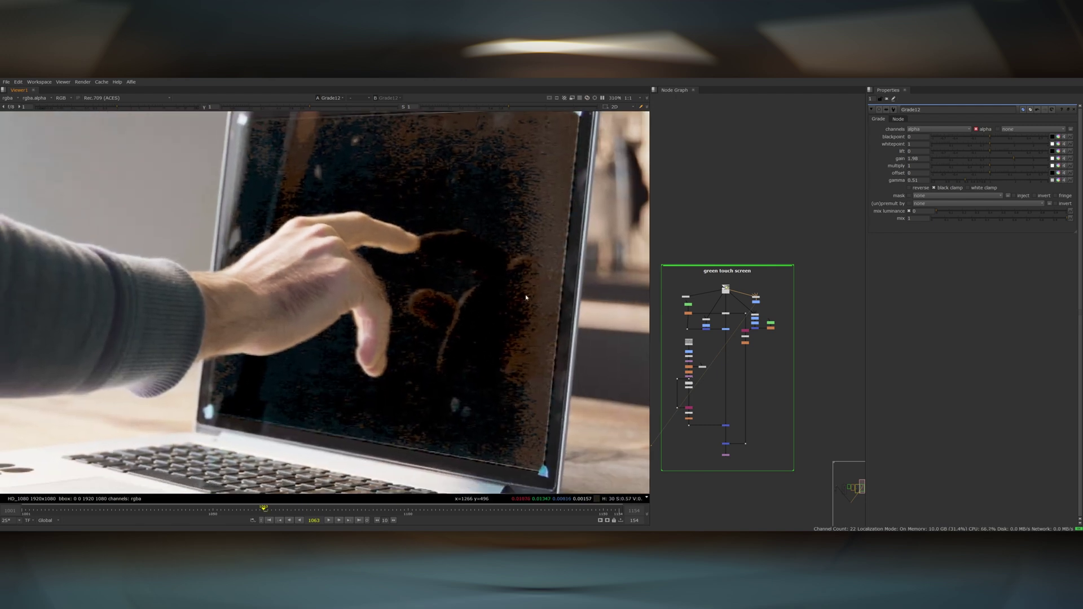
scroll(748, 330, up, 5)
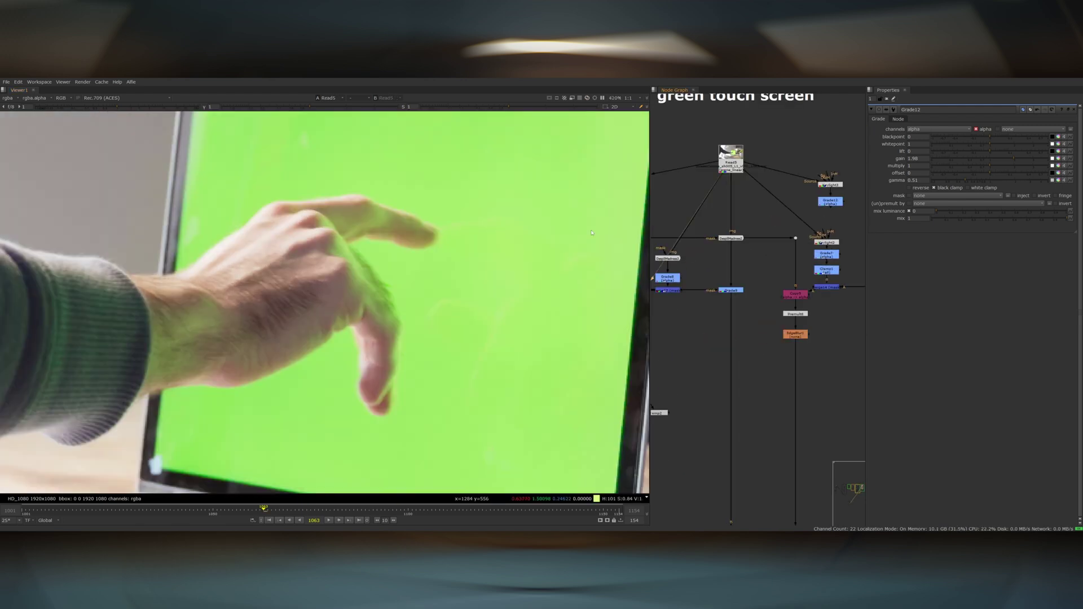
Scrub the green touch screen source plate around frame 1063, and compare it with the despilled plate and the Merge that adds the screen insert.
scroll(339, 282, down, 5)
mouse_move(251, 510)
mouse_down()
mouse_move(236, 510)
mouse_move(263, 510)
mouse_up()
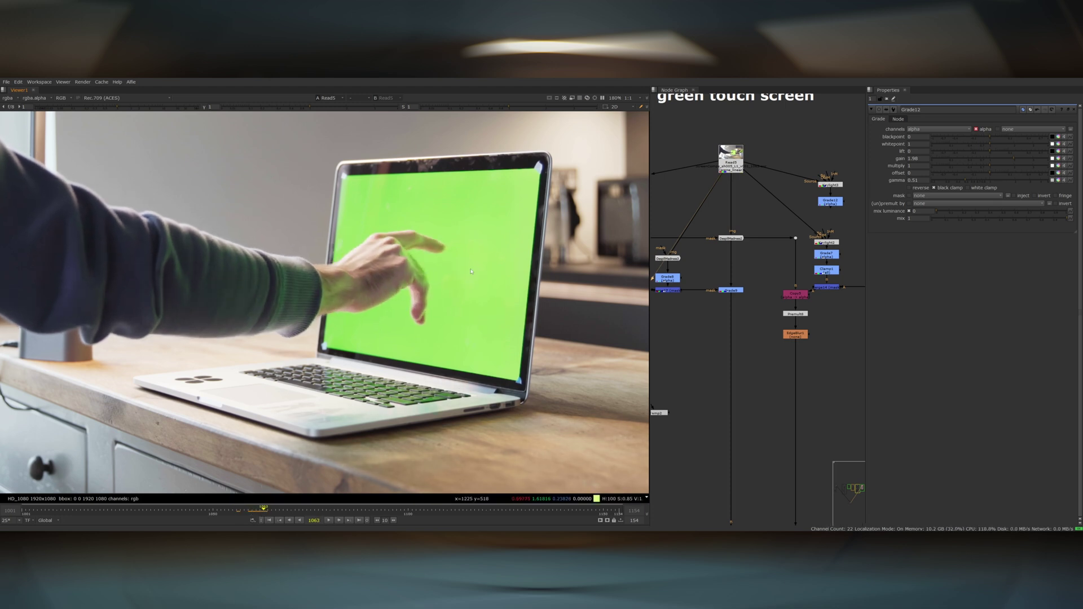
middle_drag(748, 361, 747, 348)
scroll(753, 345, down, 8)
scroll(667, 307, up, 4)
click(692, 287)
key(1)
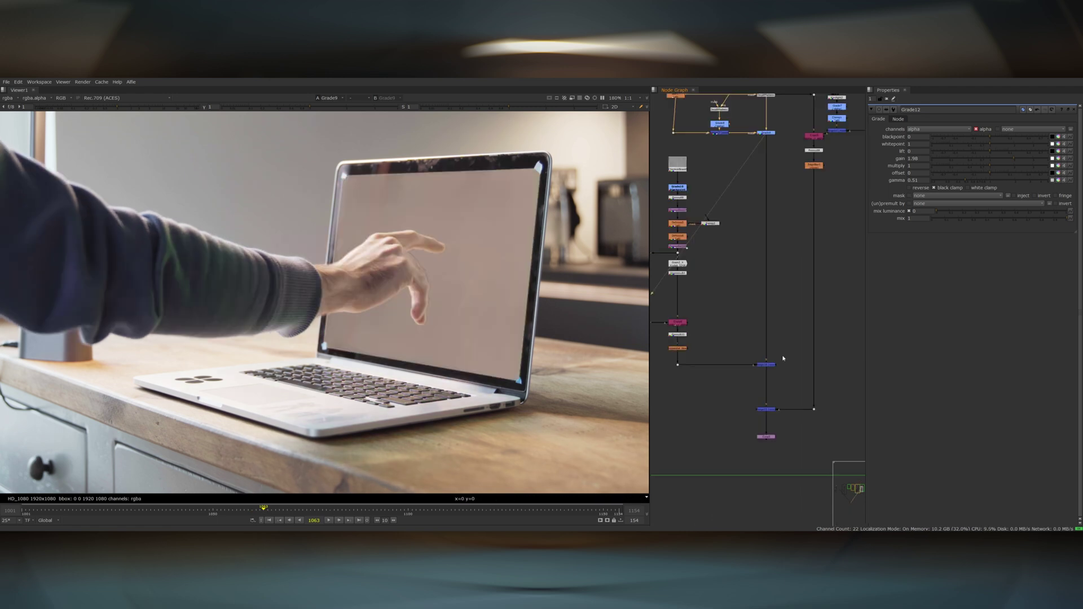
click(766, 364)
key(1)
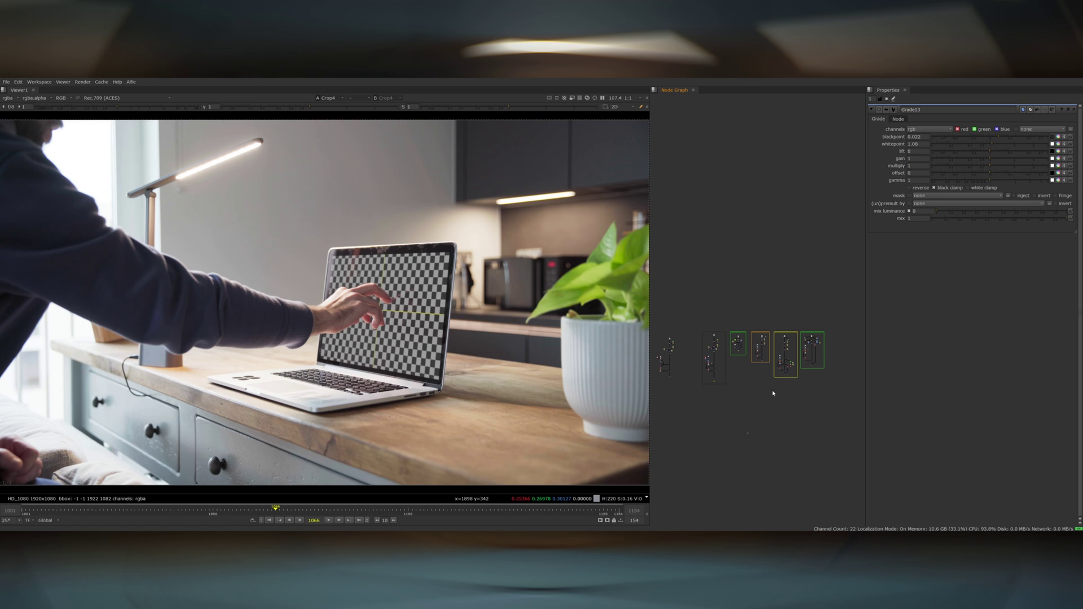
middle_drag(727, 370, 692, 341)
scroll(781, 370, up, 3)
scroll(730, 442, down, 3)
middle_drag(729, 441, 768, 354)
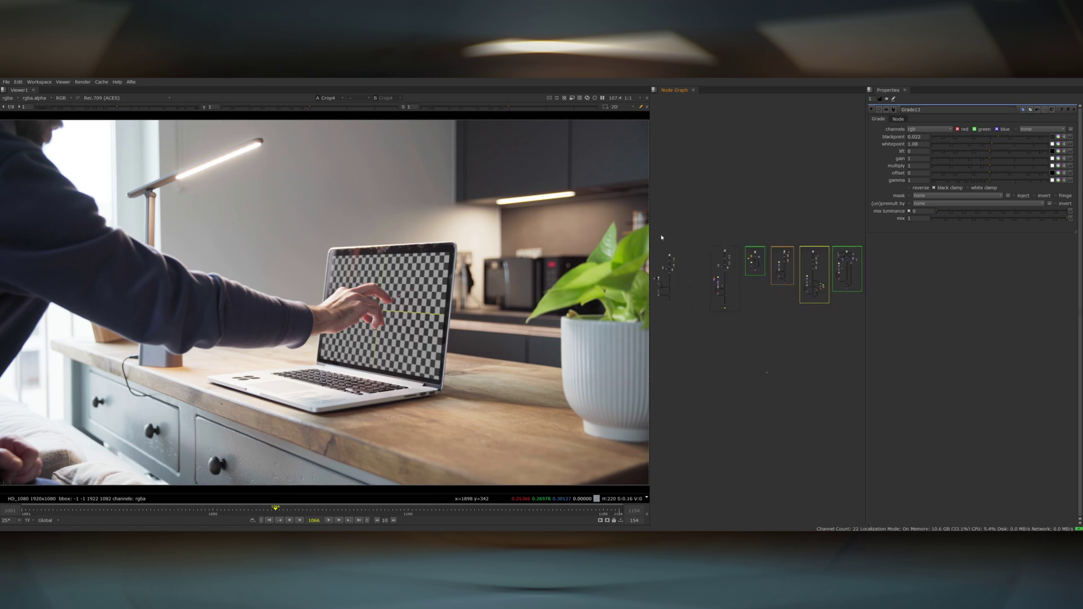
middle_drag(746, 248, 789, 229)
key(f)
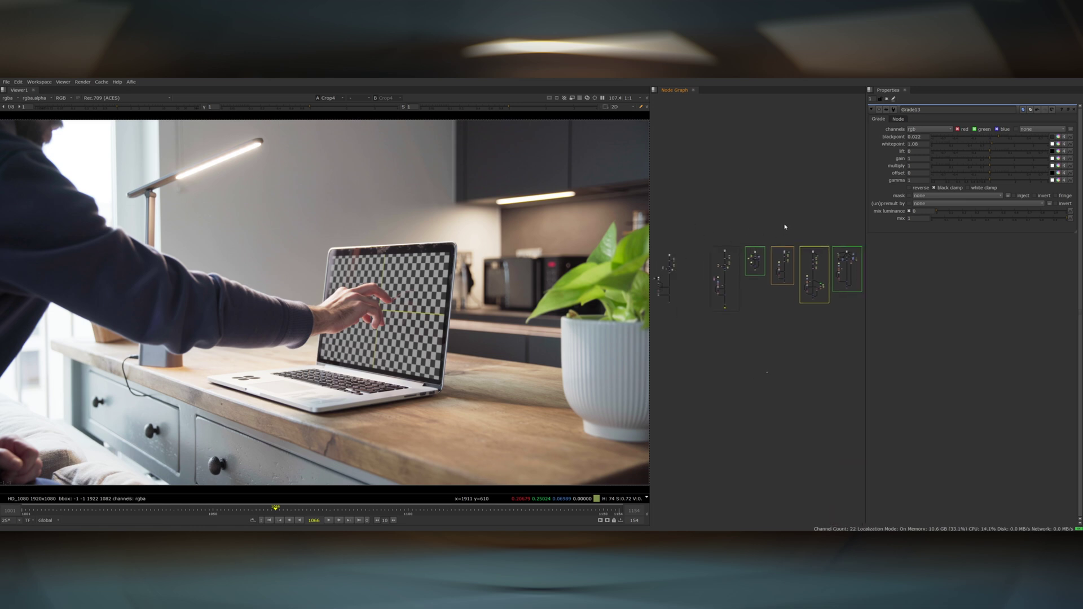